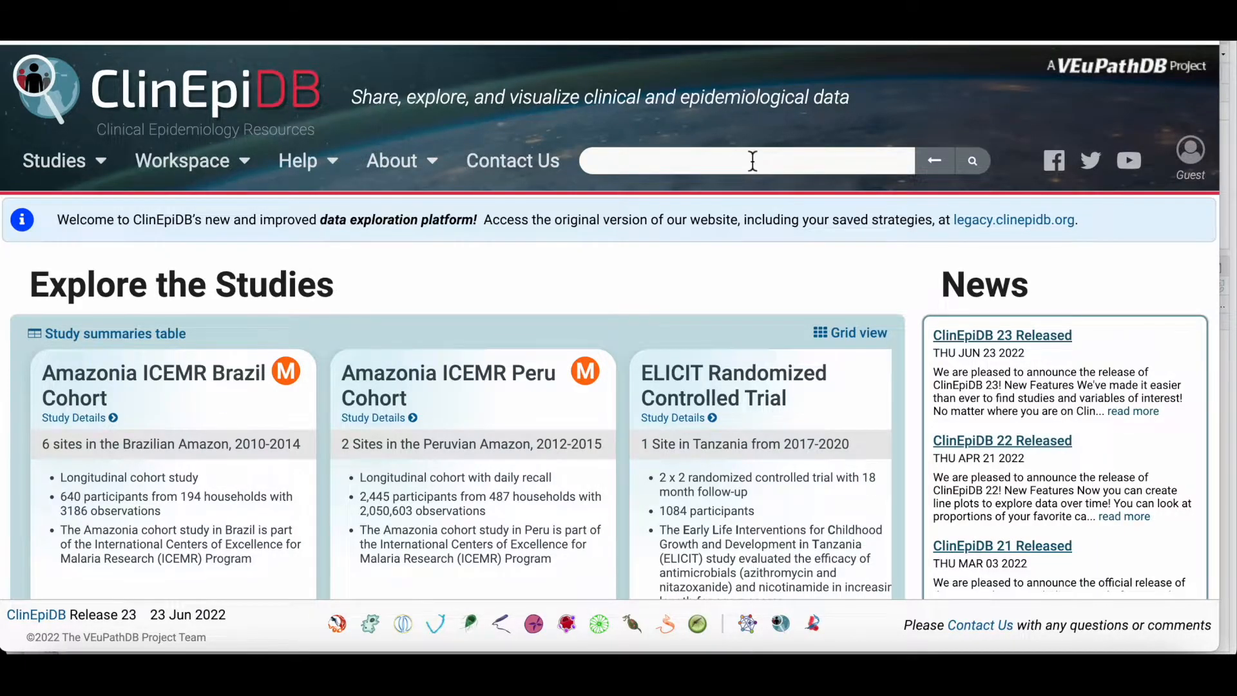
- Search the whole site for "drinking water"
click(746, 164)
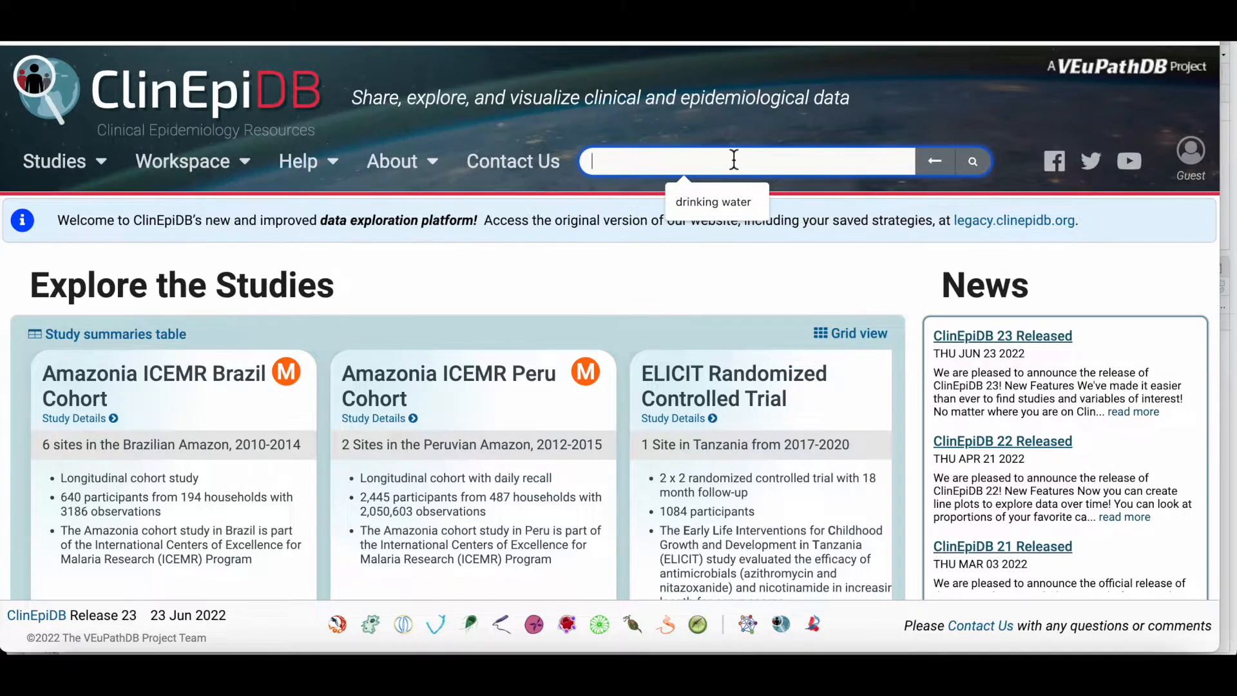
text(drinking water)
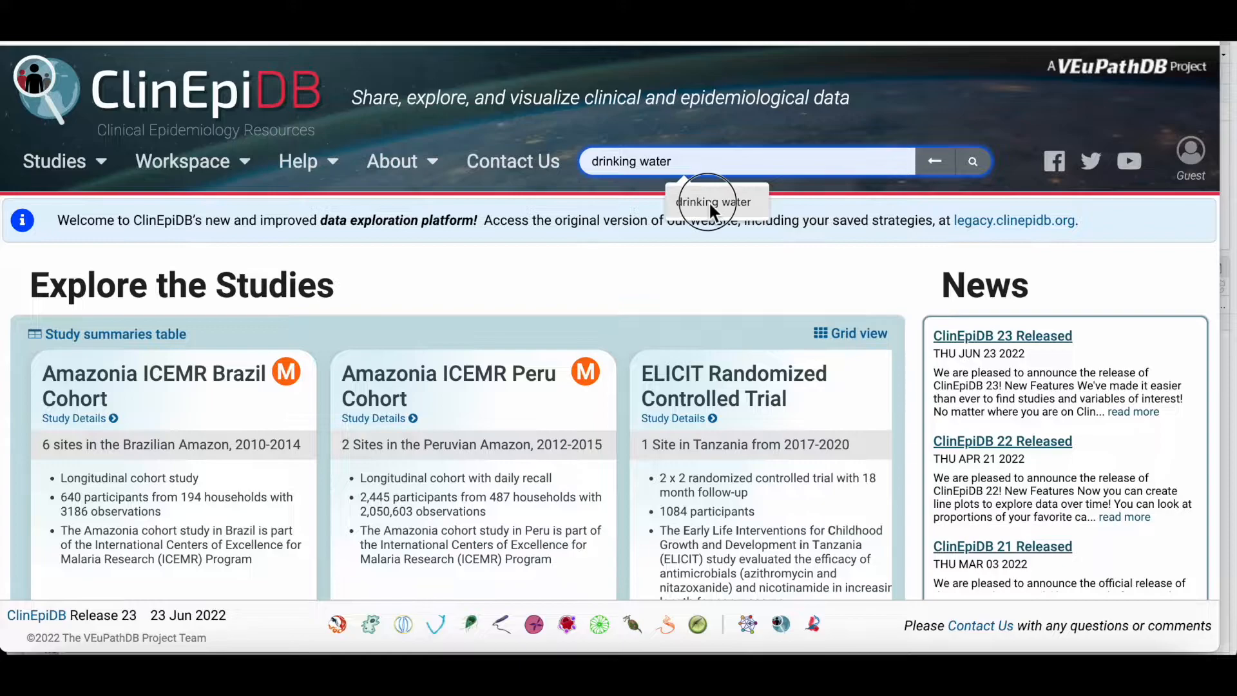
click(709, 201)
key(Return)
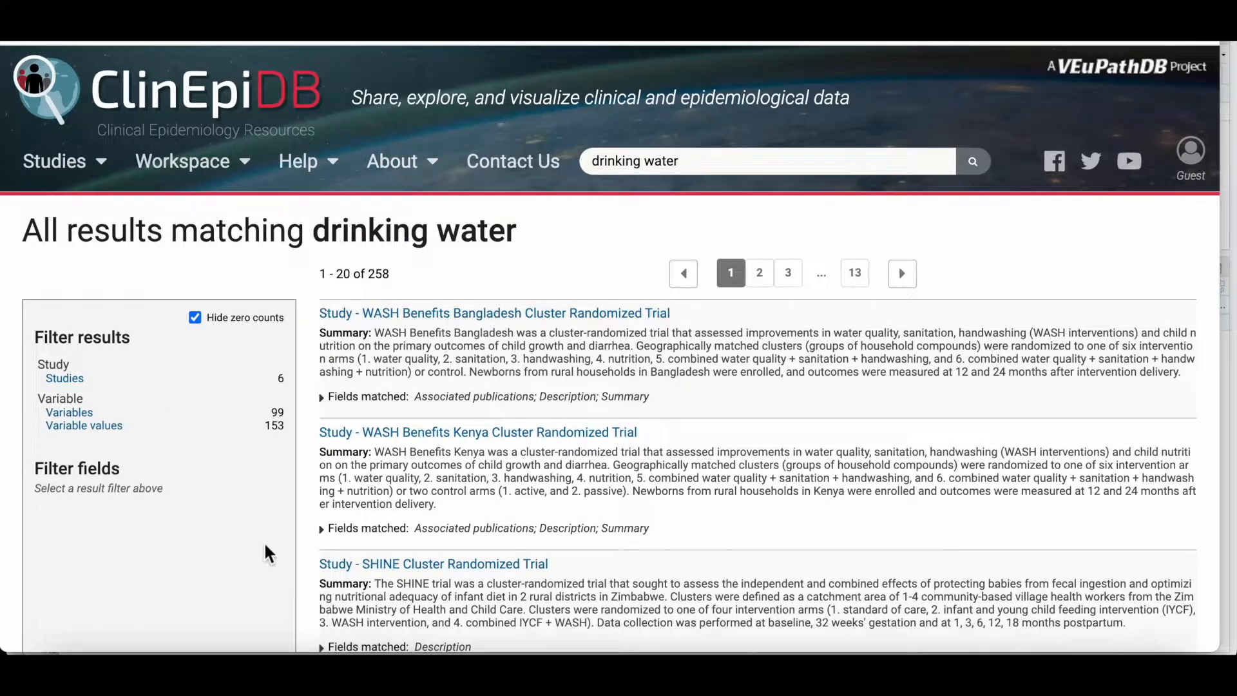
- Filter the search results to Studies and expand the matched fields of the WASH Benefits Bangladesh Cluster Randomized Trial
click(76, 379)
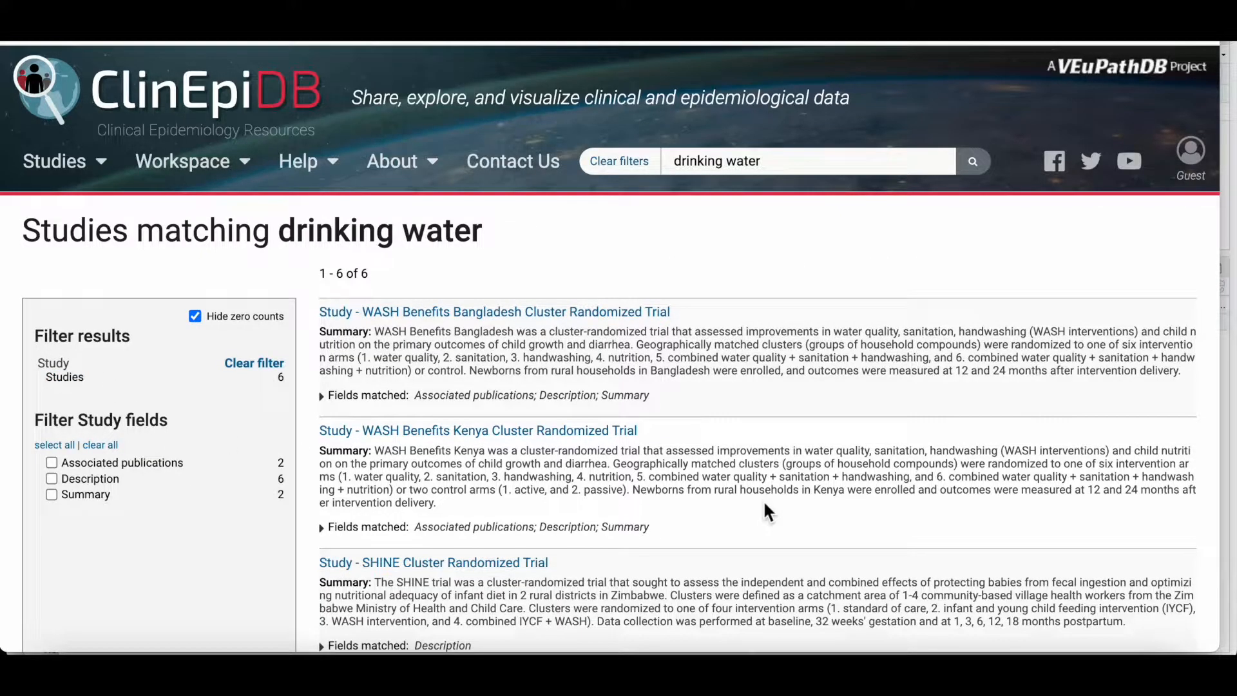
scroll(800, 510, down, 3)
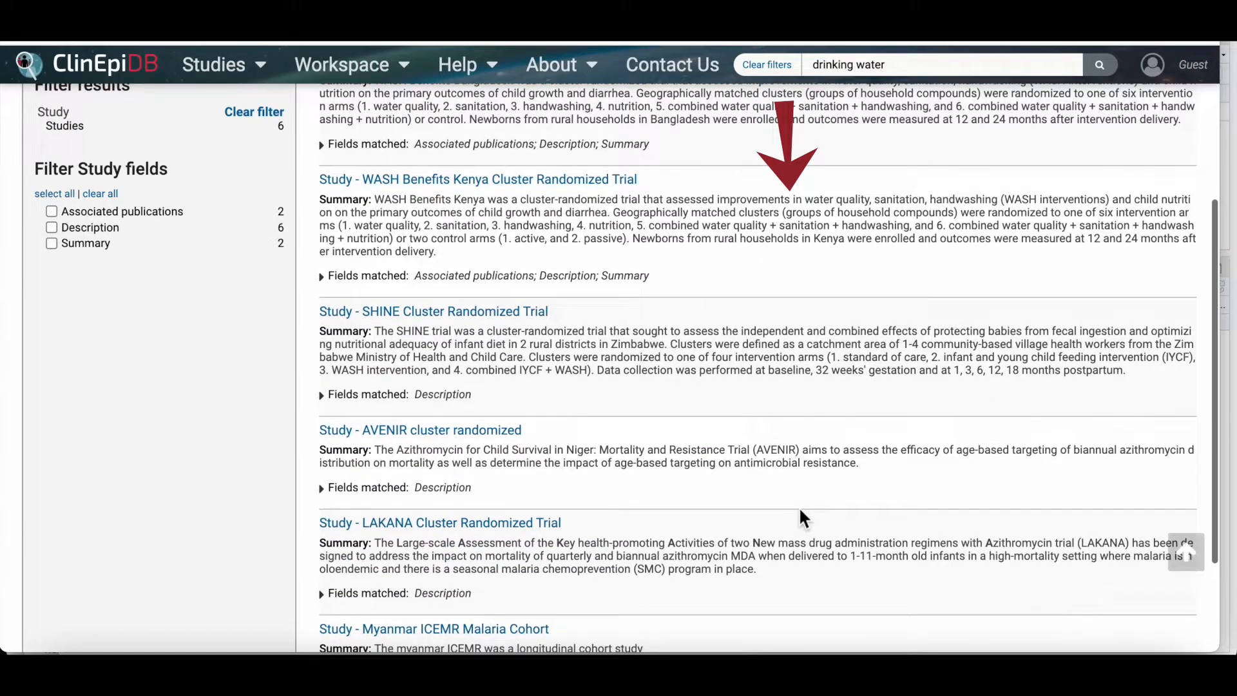
scroll(800, 516, up, 3)
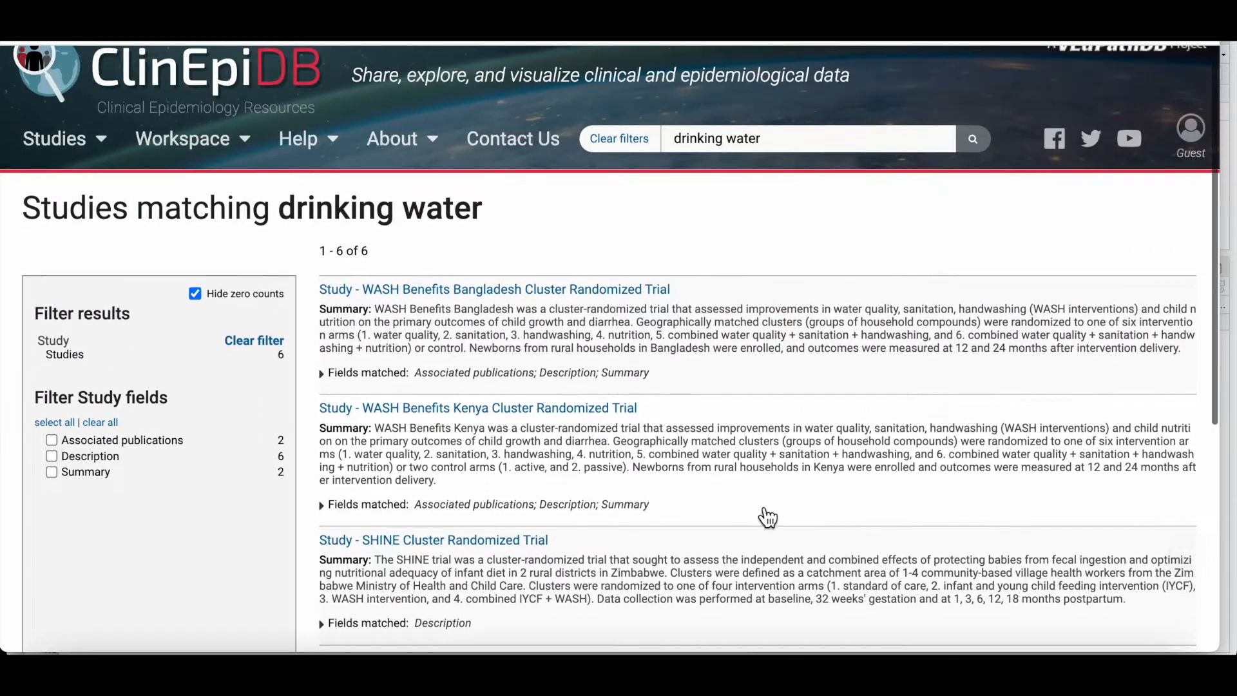
click(334, 375)
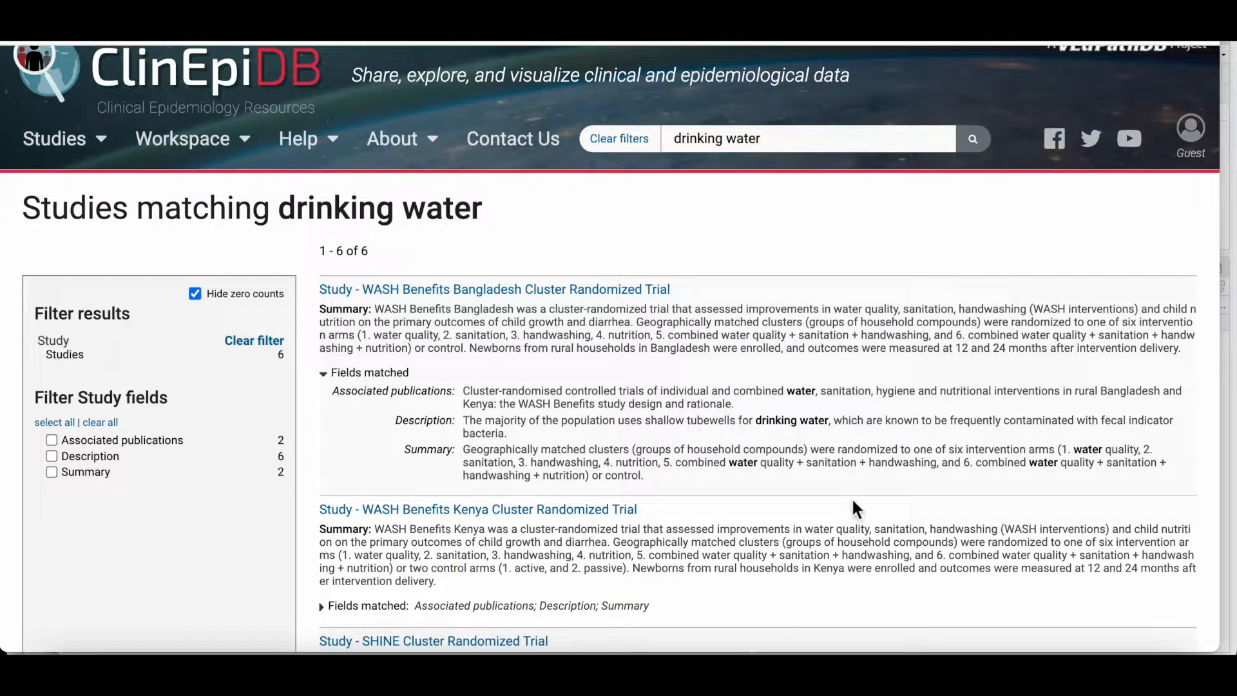
scroll(852, 501, down, 1)
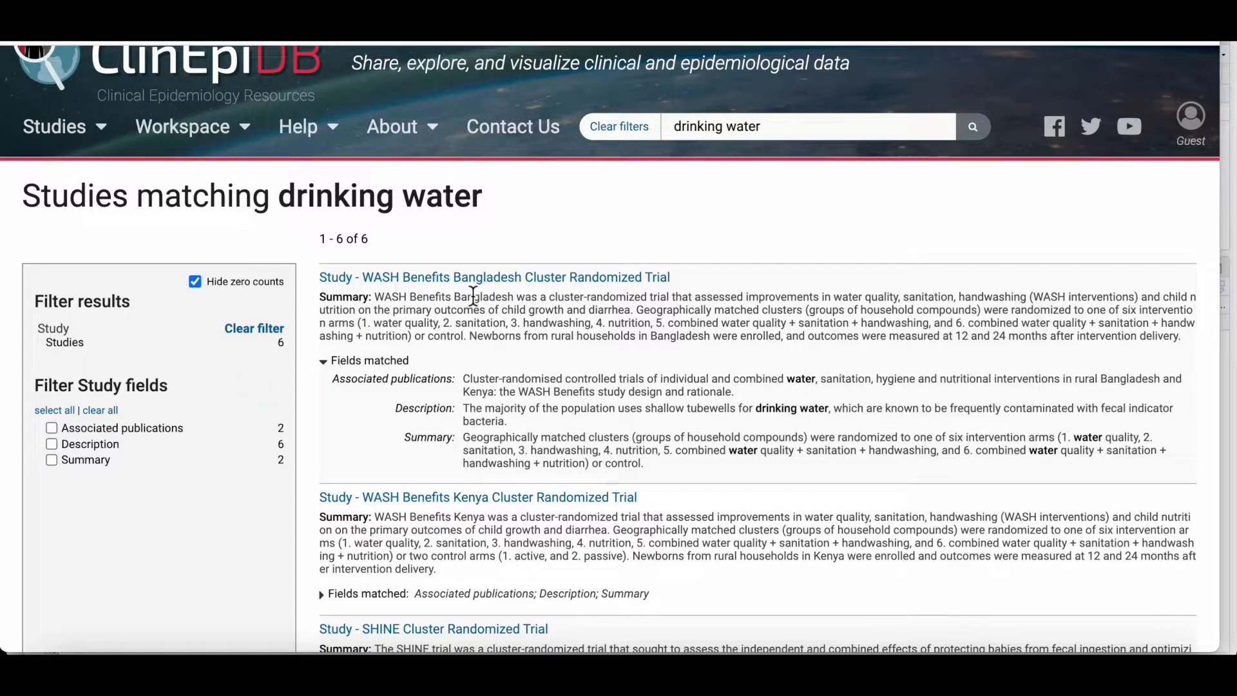
- Open the WASH Benefits Bangladesh Cluster Randomized Trial in a new tab, and return to the search results
right_click(553, 287)
click(592, 280)
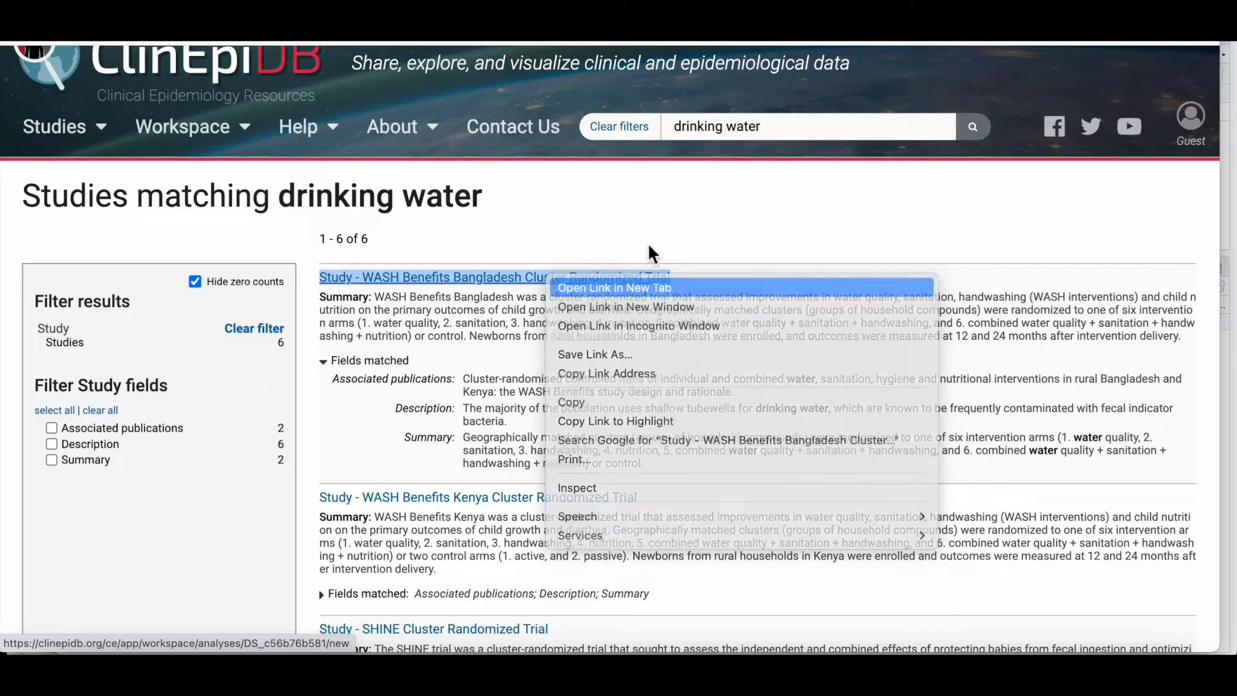
click(1086, 29)
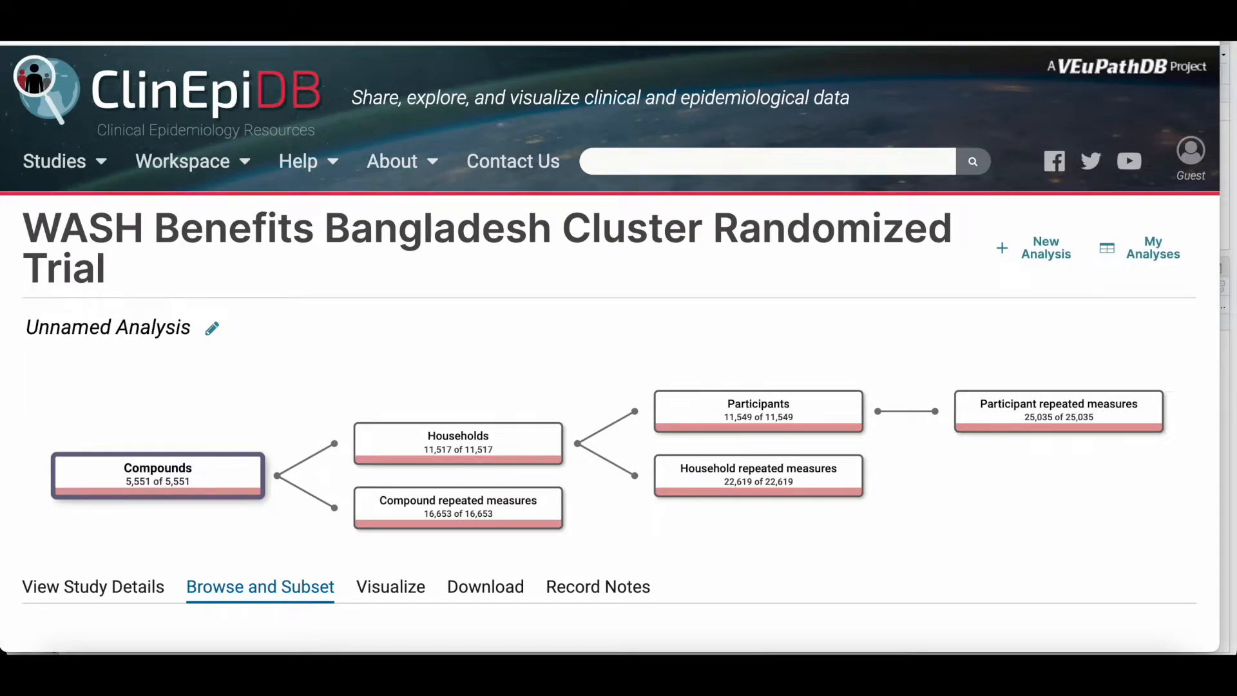
click(277, 29)
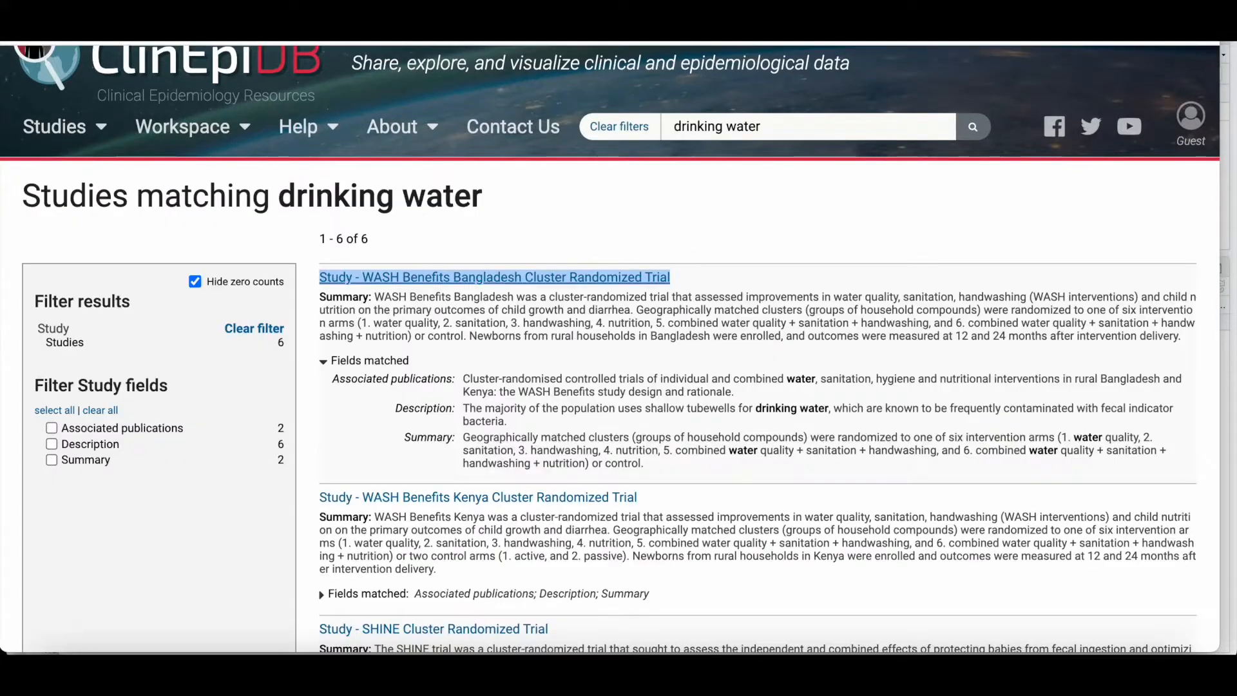
- Clear the Studies filter and show only the Variables matching the search
click(256, 330)
click(68, 413)
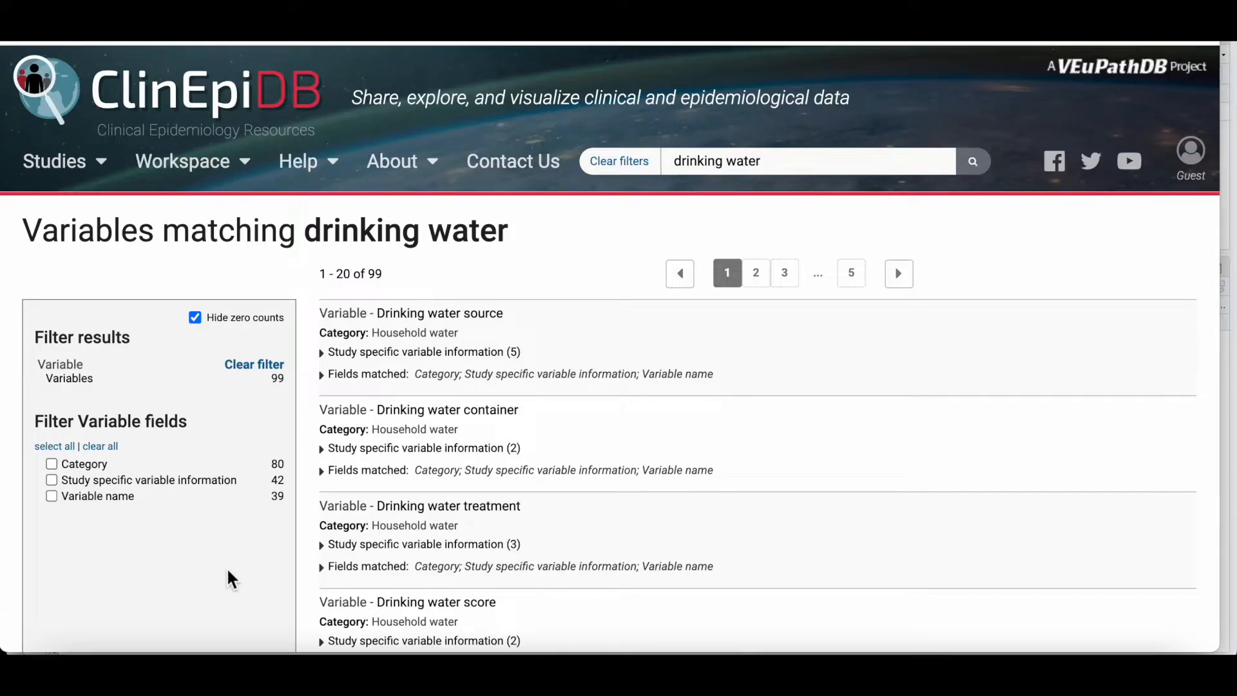
scroll(228, 571, down, 1)
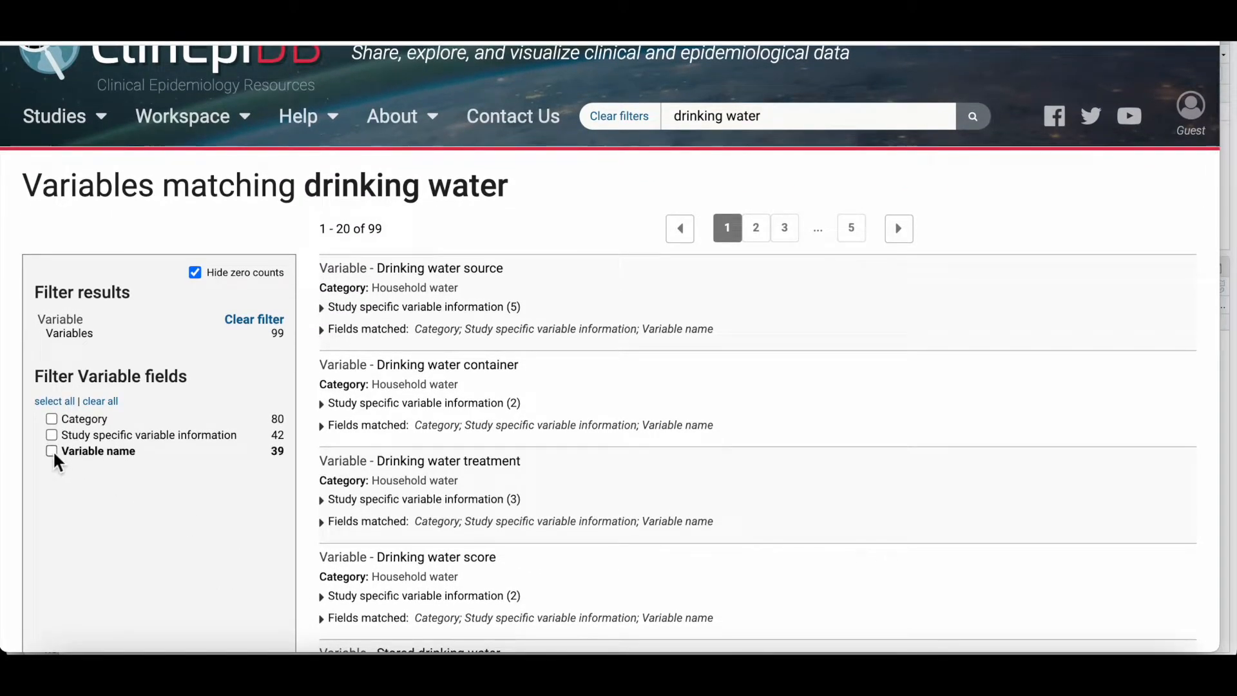
- Restrict the variables to Variable name matches and expand the matched fields of Drinking water source and Drinking water container
click(51, 450)
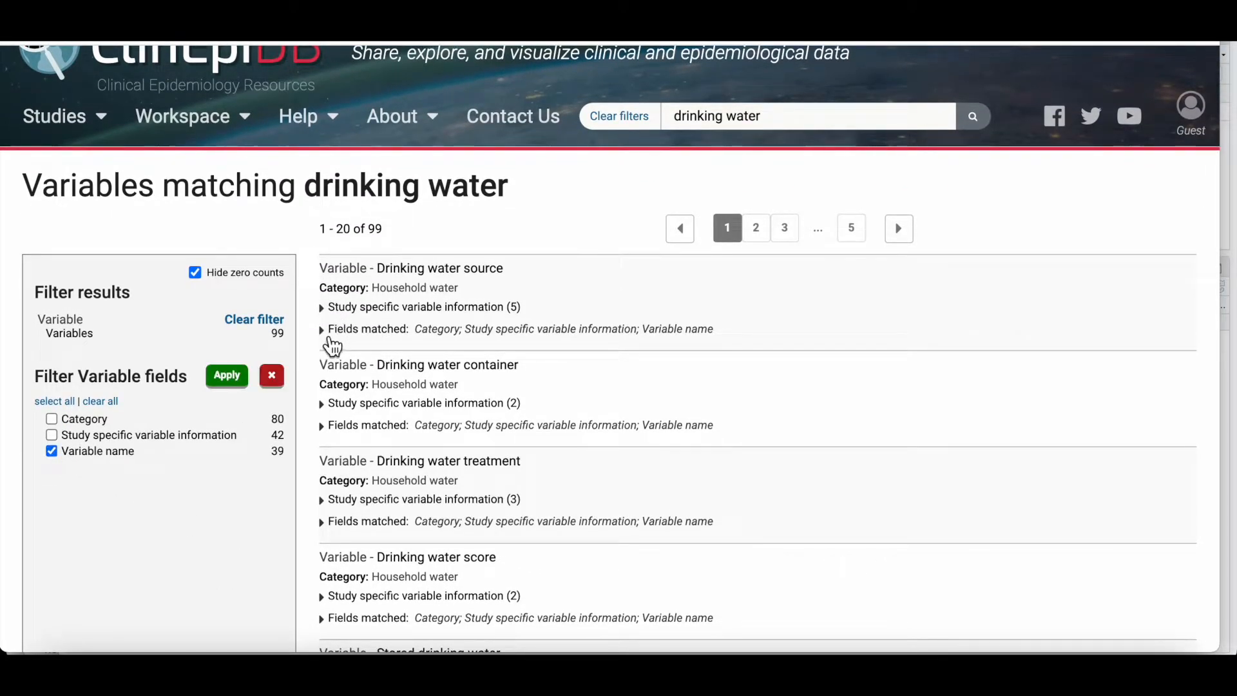
click(226, 375)
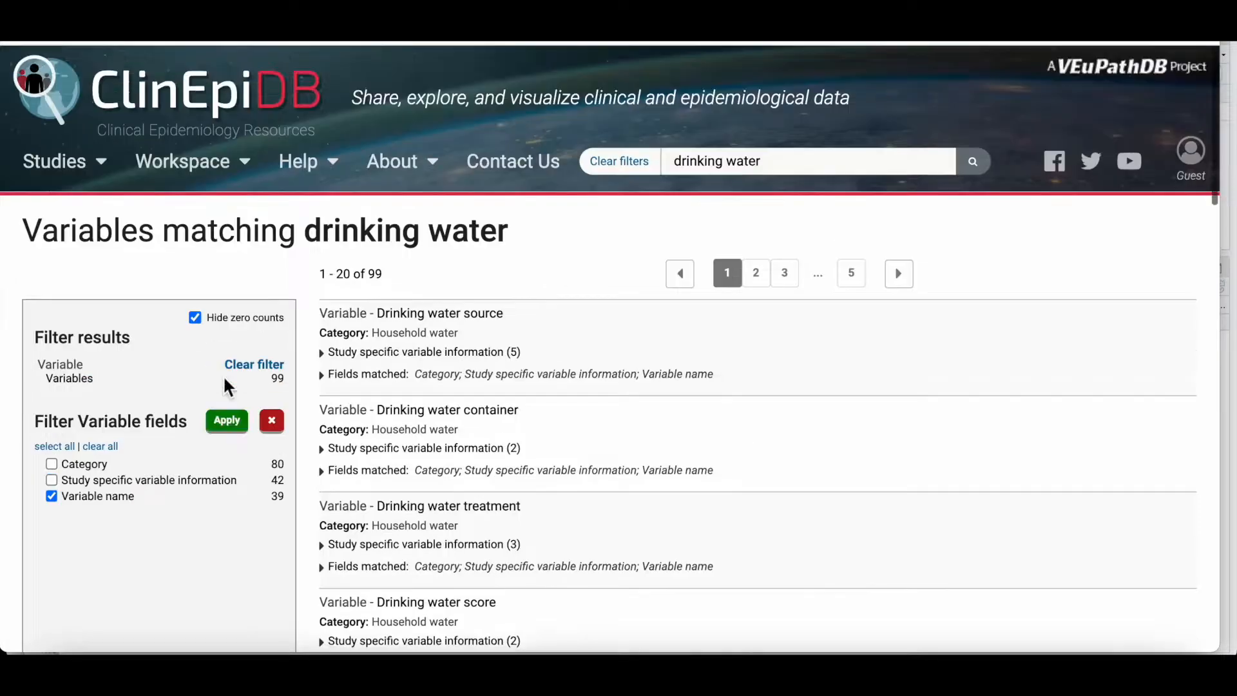
click(333, 381)
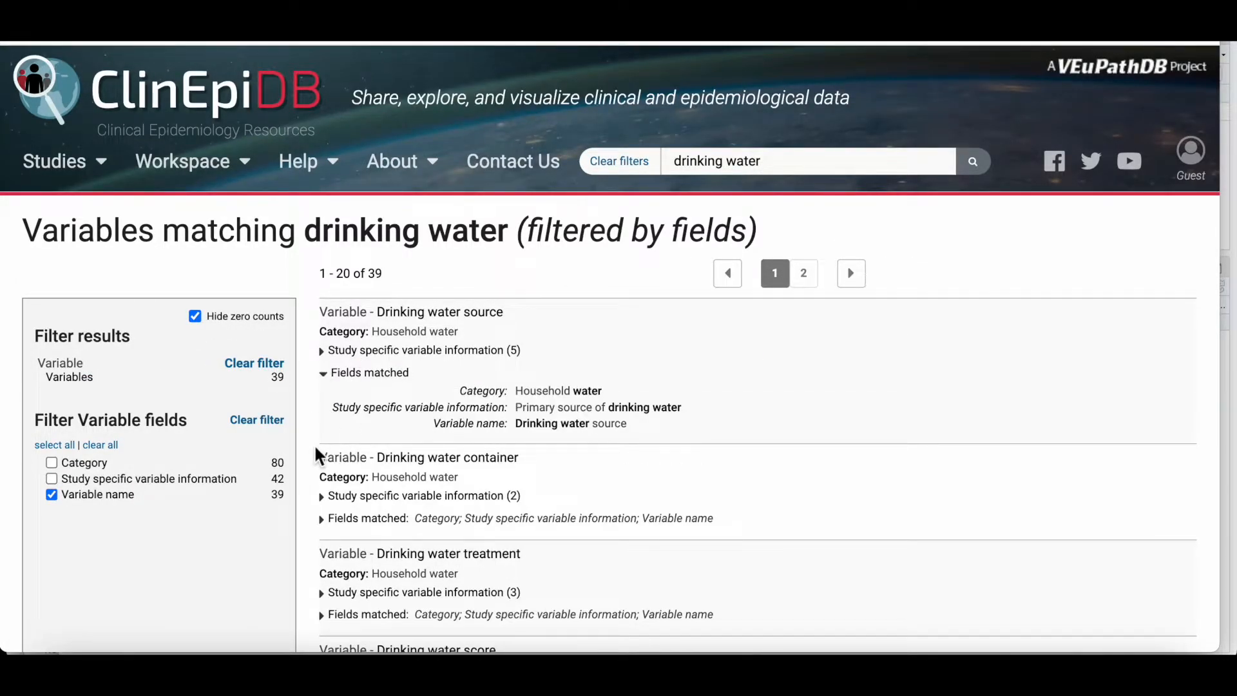
click(326, 522)
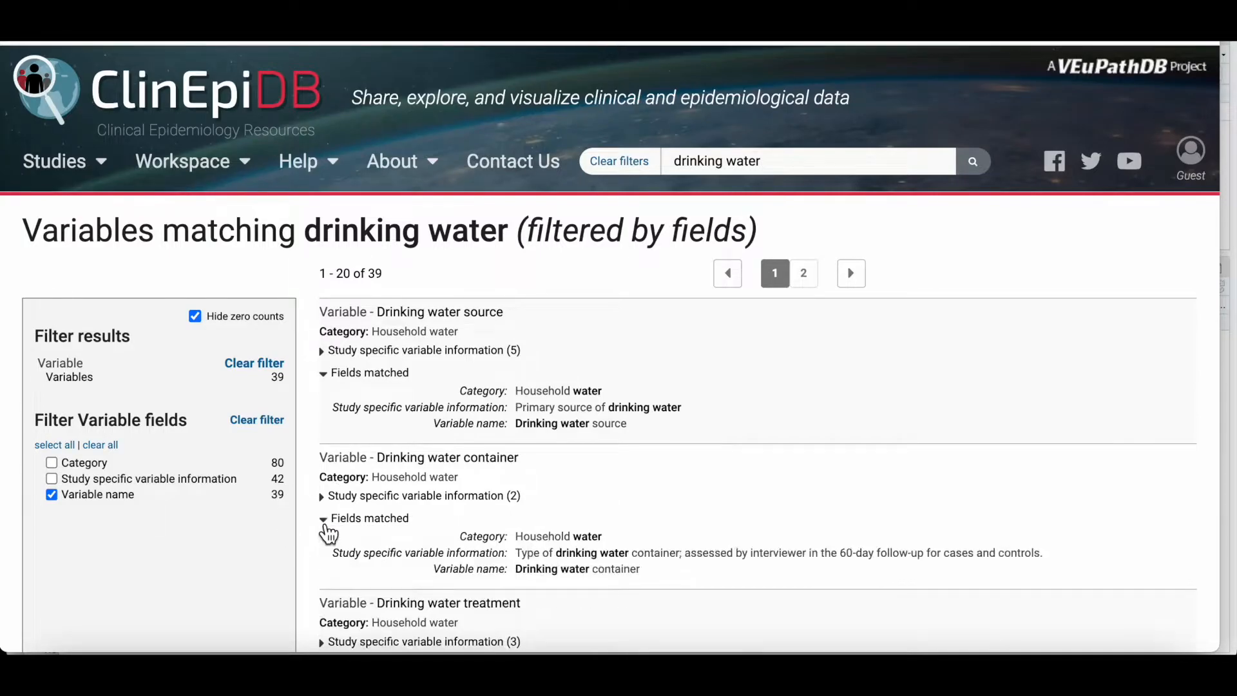
- Restrict the variables to Category matches only and expand the matched fields of Piped into dwelling, Piped into yard and Covered well in dwelling or yard
click(51, 494)
click(53, 463)
click(225, 422)
scroll(641, 429, down, 1)
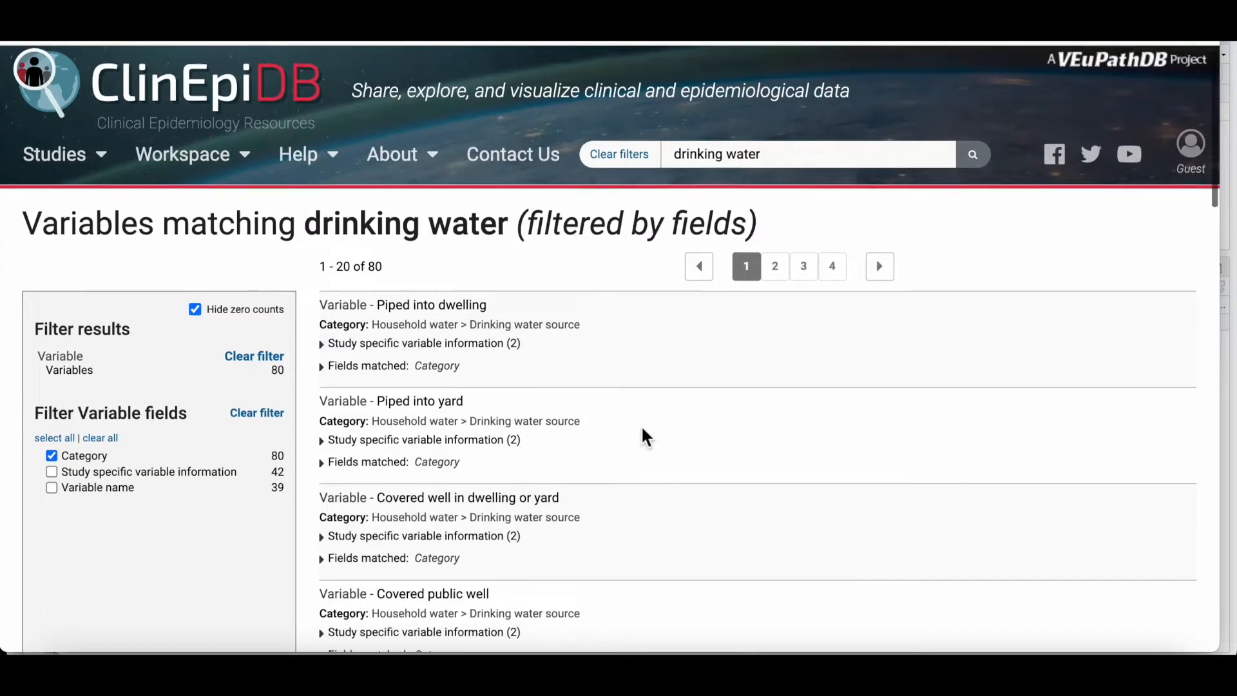
click(323, 358)
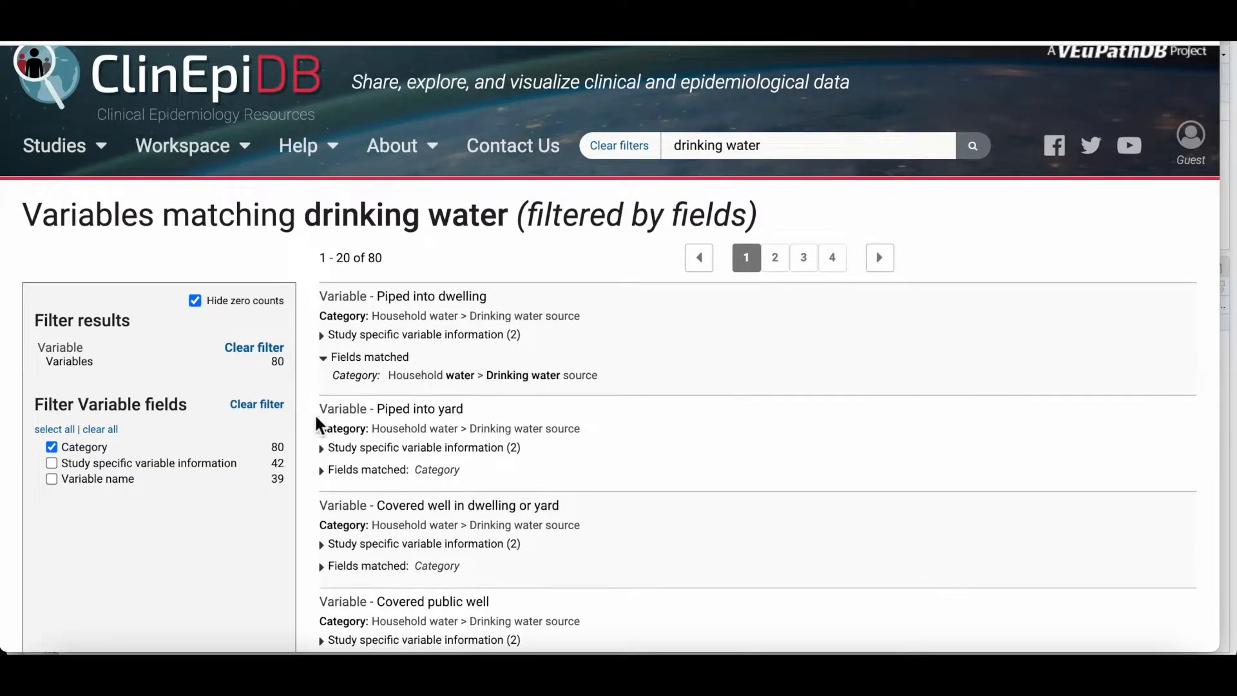
click(325, 472)
scroll(333, 530, down, 1)
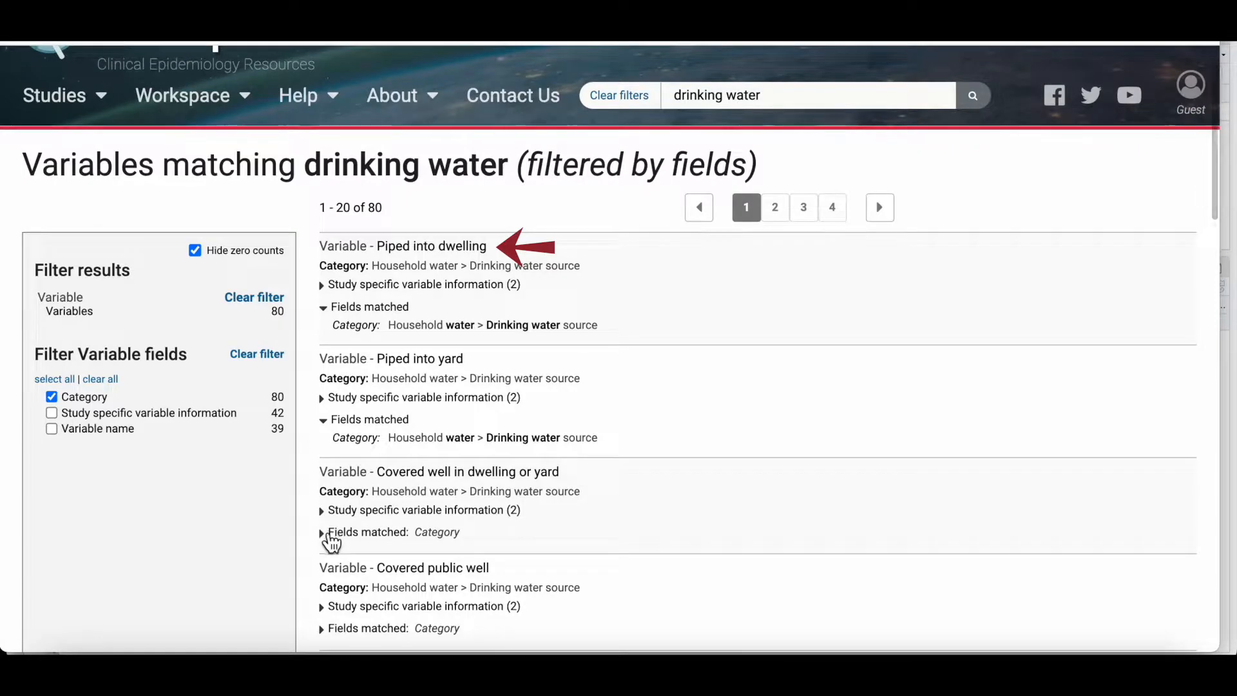
click(333, 534)
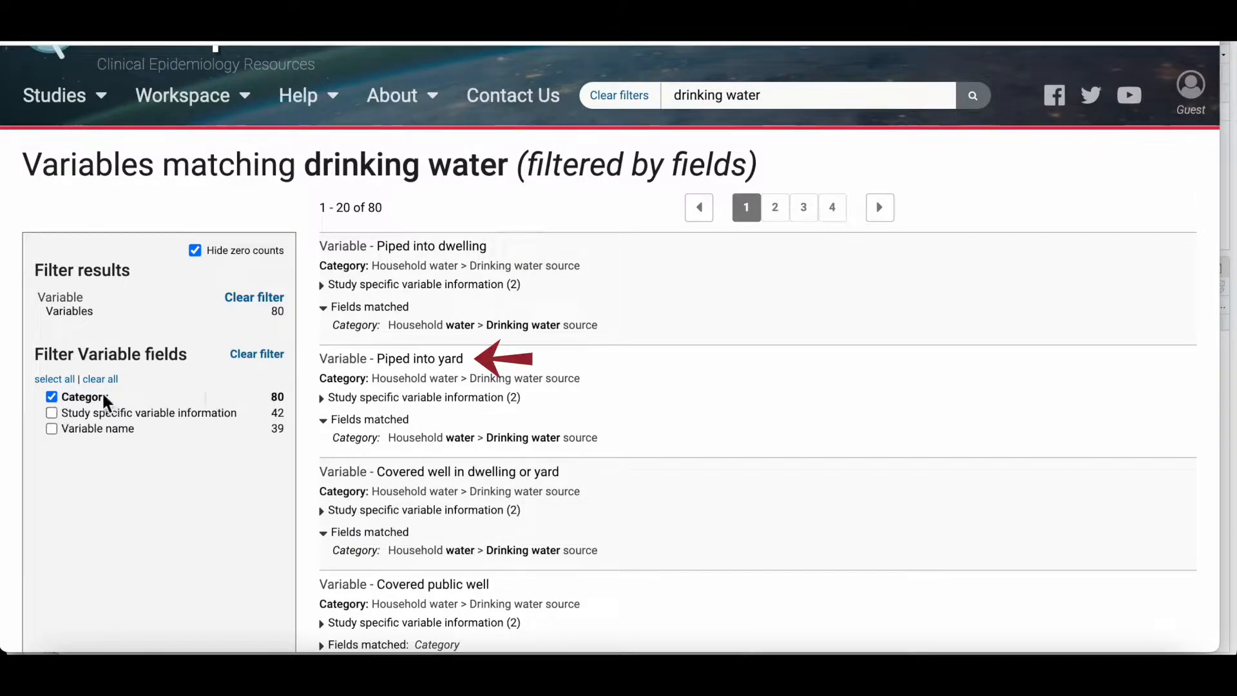
- Restrict the variables to Study specific variable information matches and expand the study information and matched fields of Fetch drinking water everyday
click(257, 355)
click(51, 480)
click(227, 424)
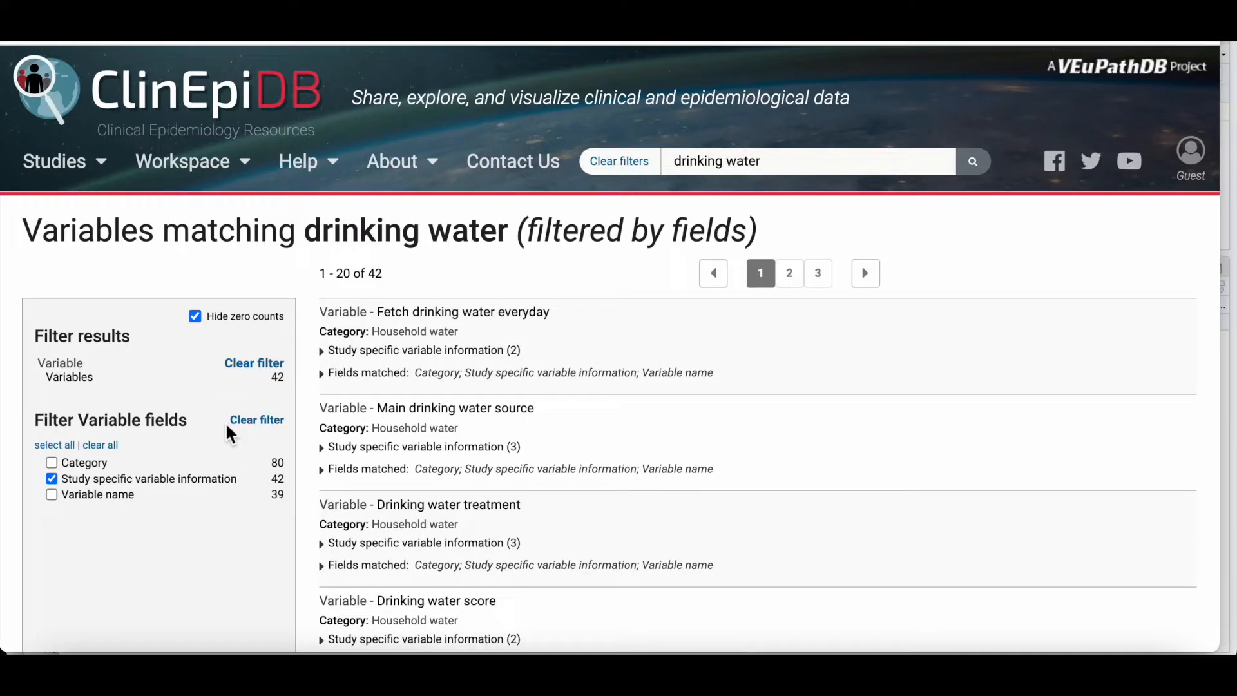
scroll(742, 496, down, 1)
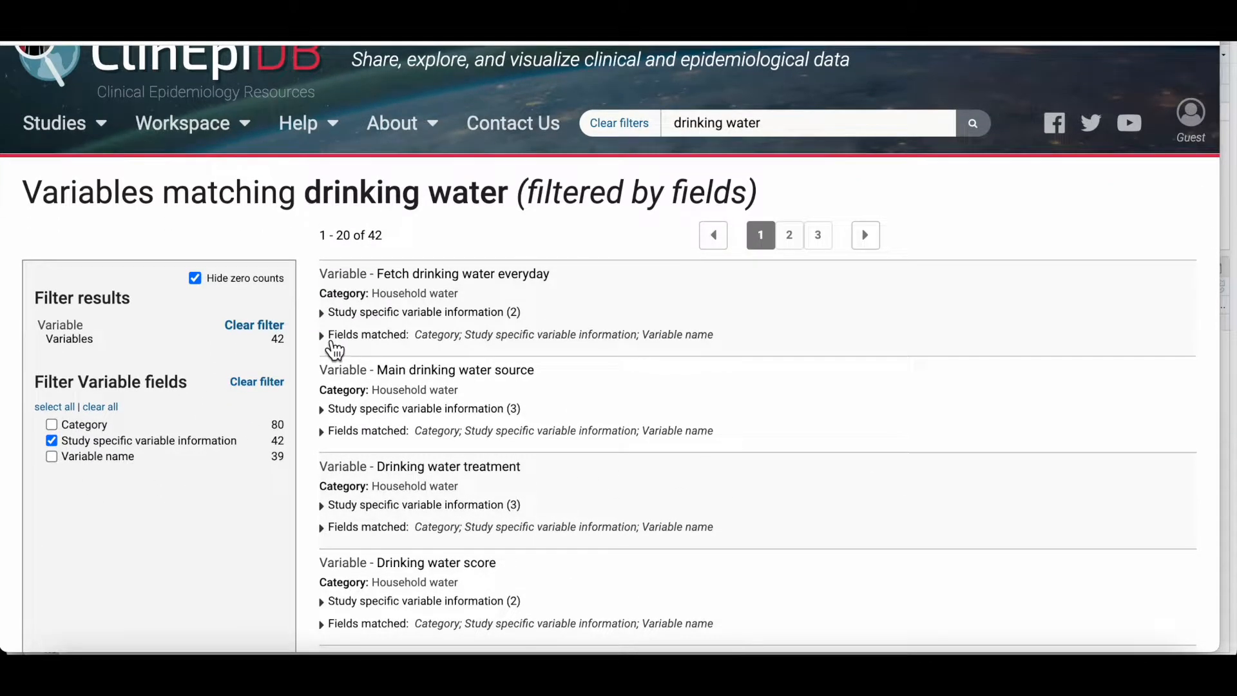
click(332, 343)
click(331, 316)
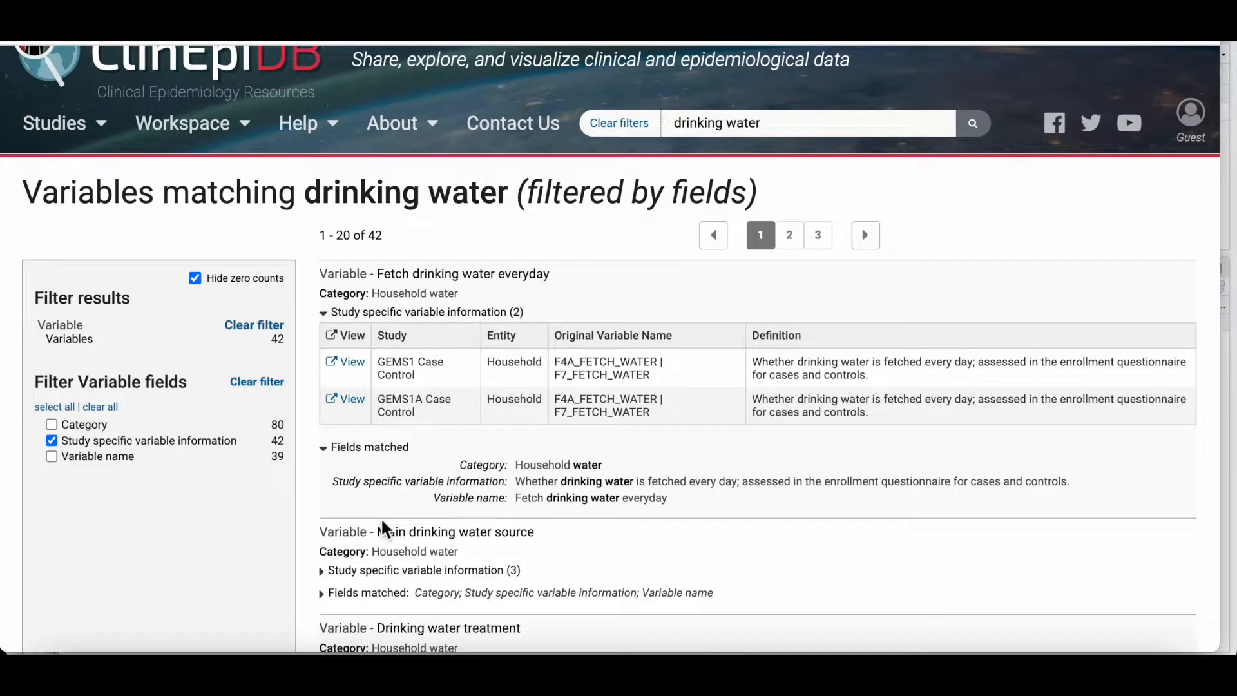
scroll(644, 537, down, 2)
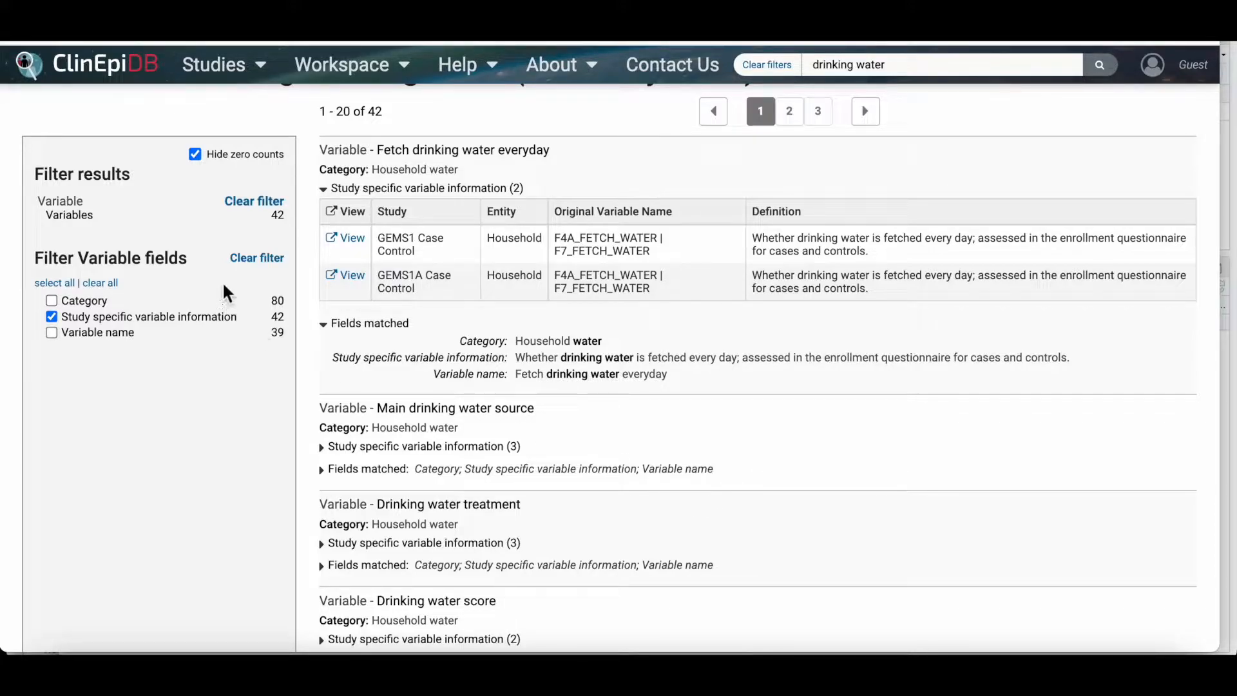
- Clear the variable filters and show only Variable values results that match in the Variable value field
click(258, 261)
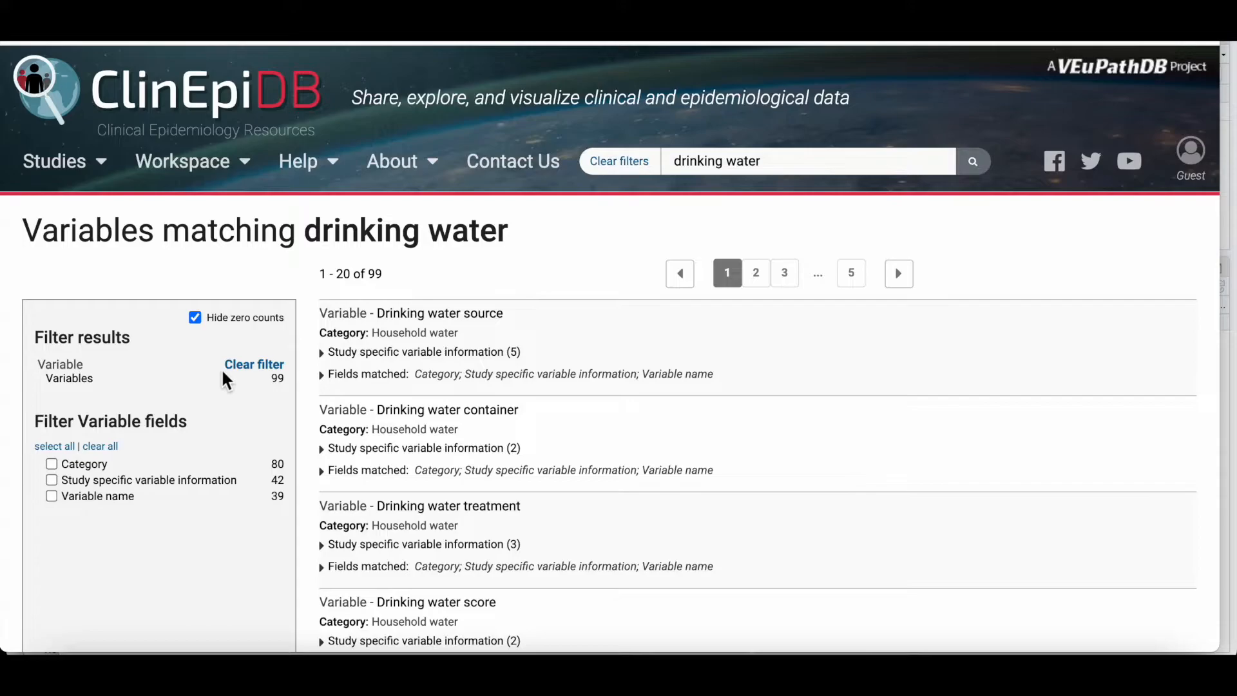
click(239, 362)
click(84, 425)
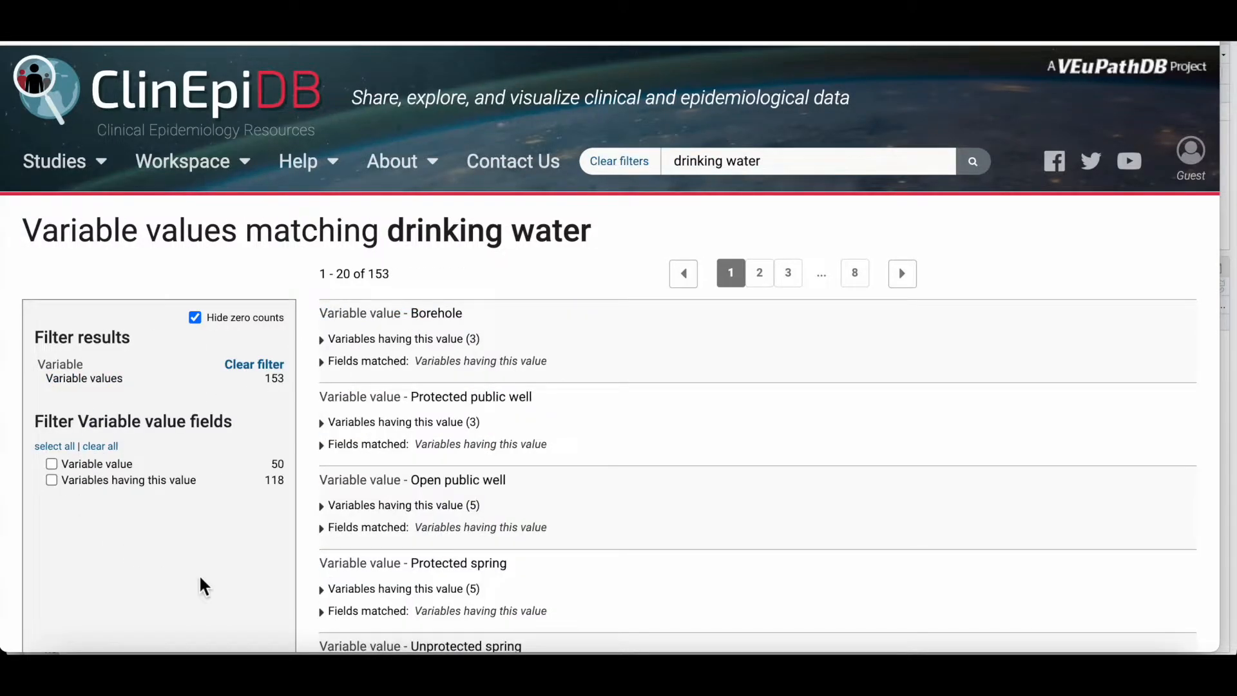
scroll(202, 585, down, 1)
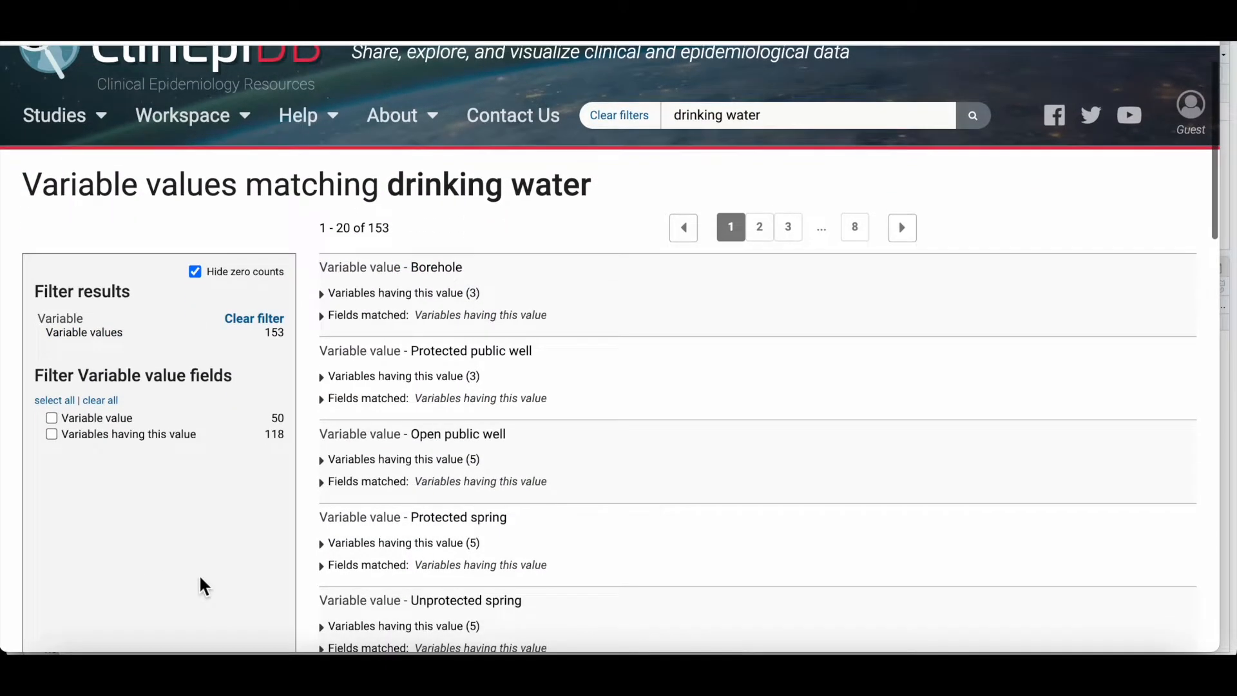
click(53, 416)
click(229, 376)
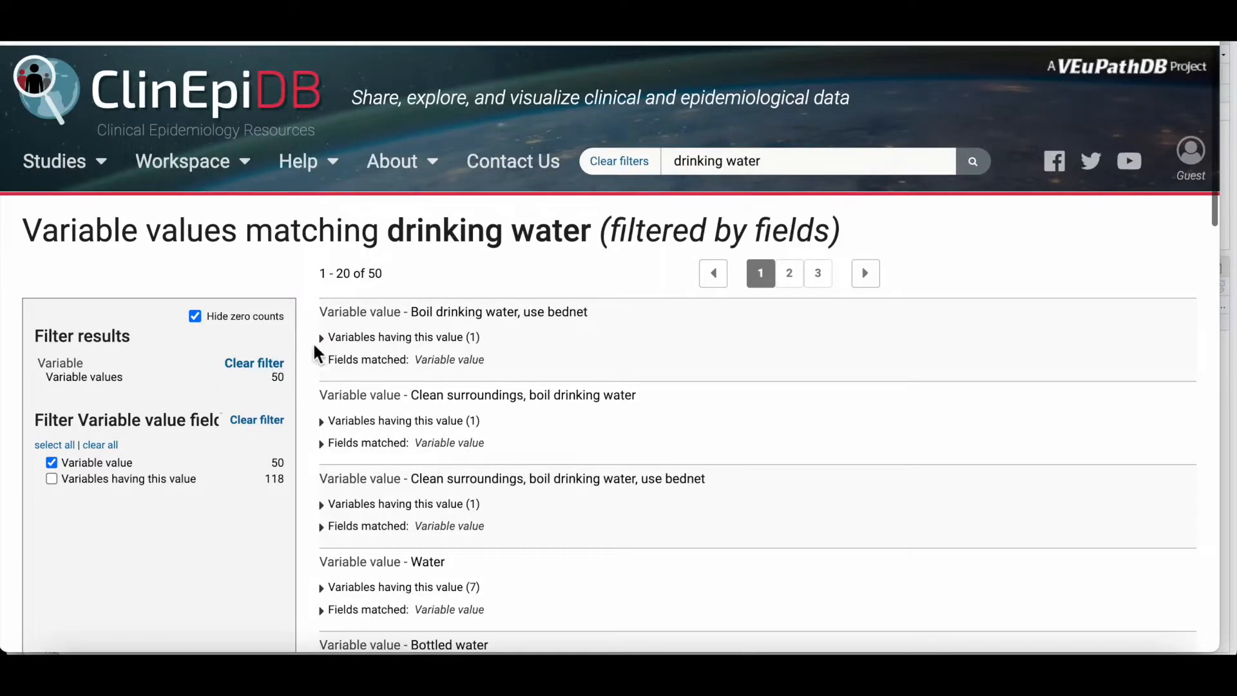
- Expand the details of "Boil drinking water, use bednet" and view its variable in the India ICEMR Meghalaya Cross-sectional study
click(330, 361)
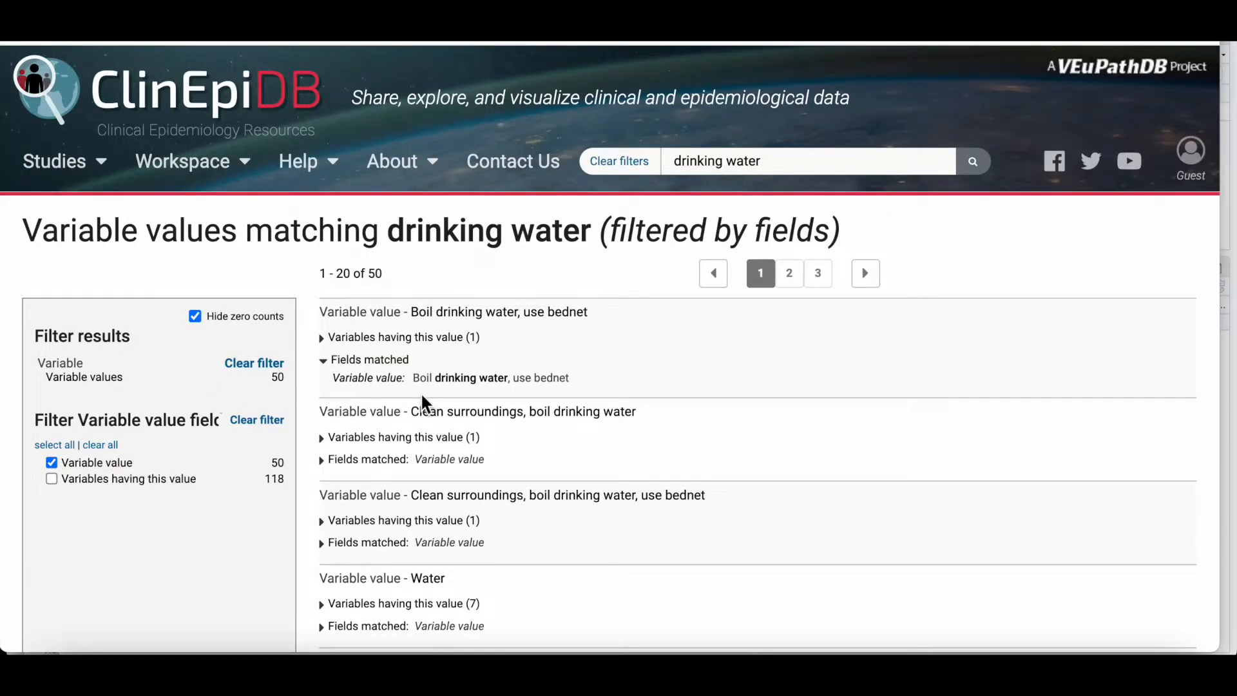
click(330, 338)
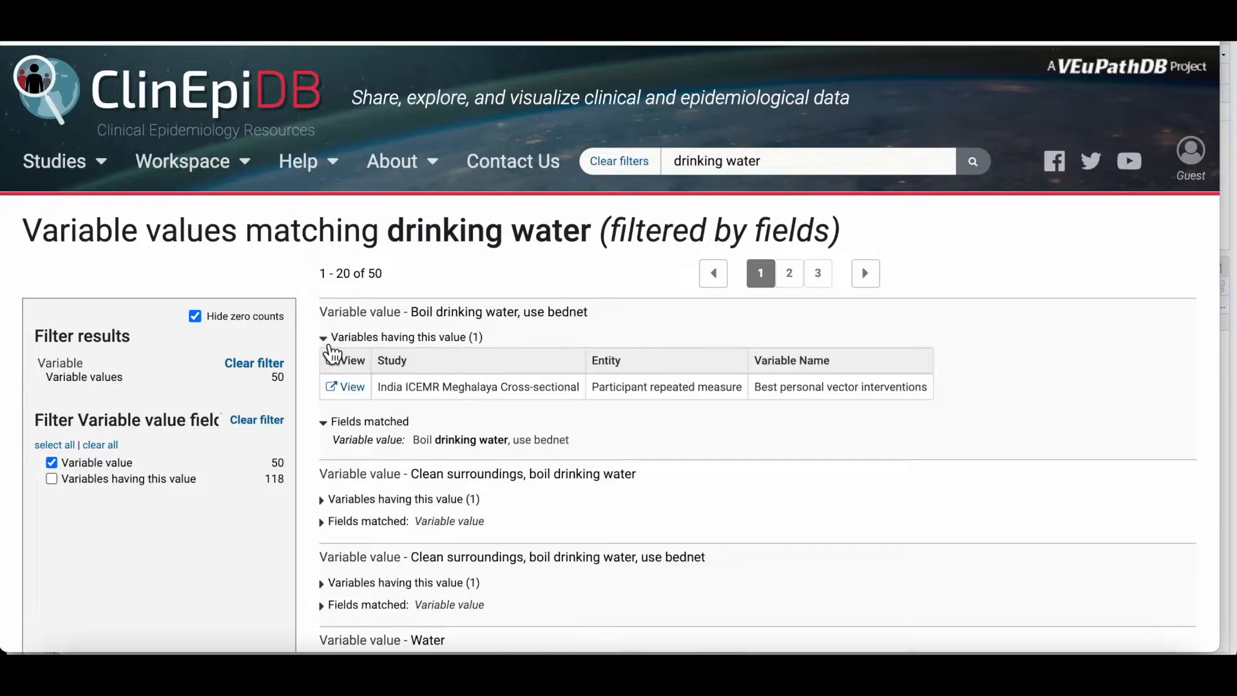
click(354, 389)
scroll(786, 316, down, 6)
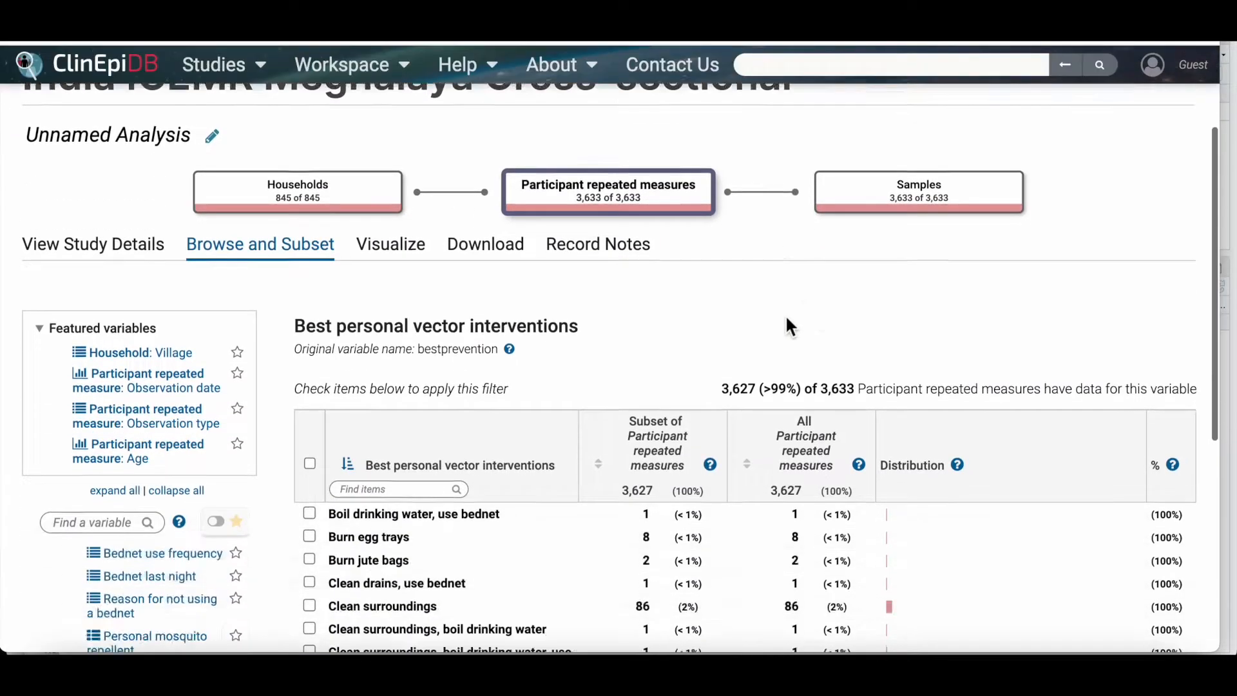
- Look over the Best personal vector interventions values and return to the site's home page
scroll(789, 326, down, 2)
scroll(789, 325, up, 3)
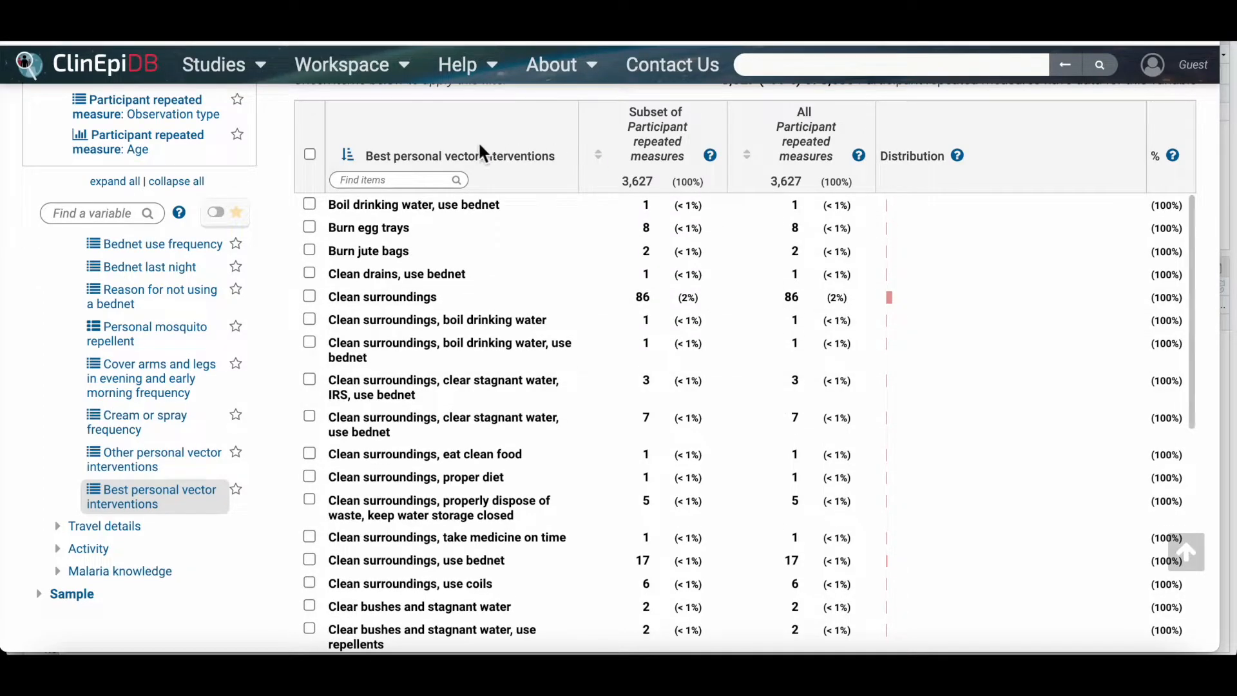
click(14, 41)
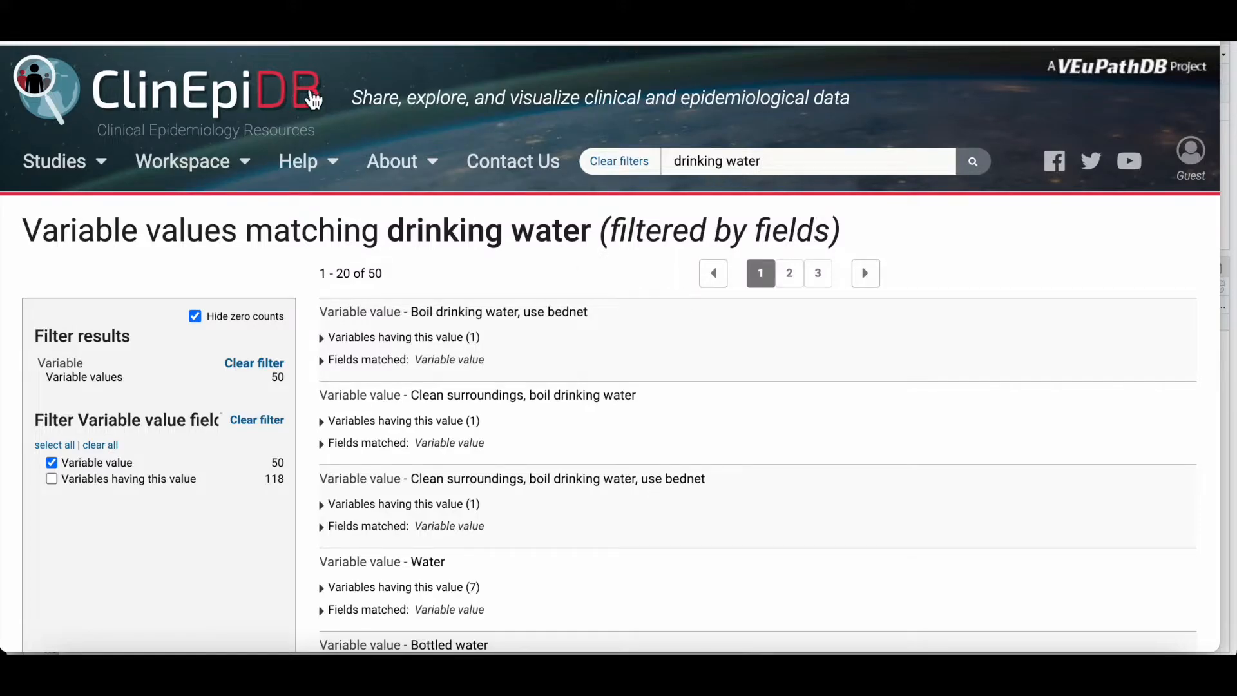
click(277, 94)
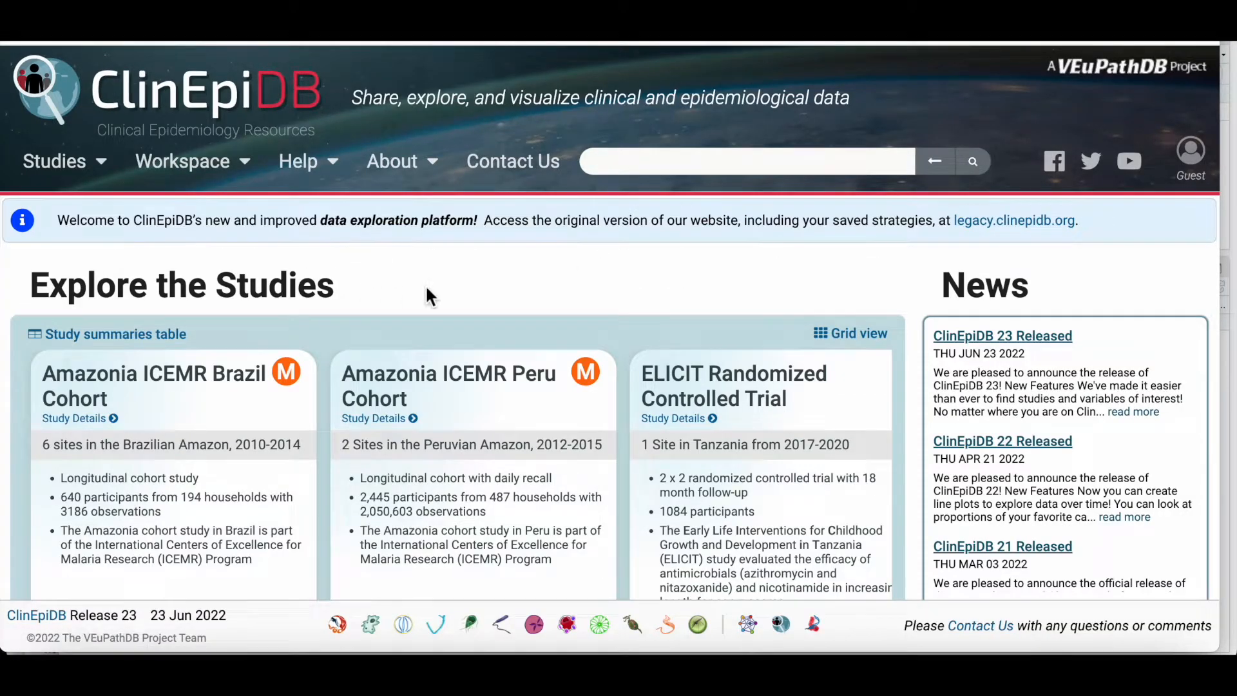
- Look through the list of available studies and open the Amazonia ICEMR Brazil Cohort study
mouse_move(67, 161)
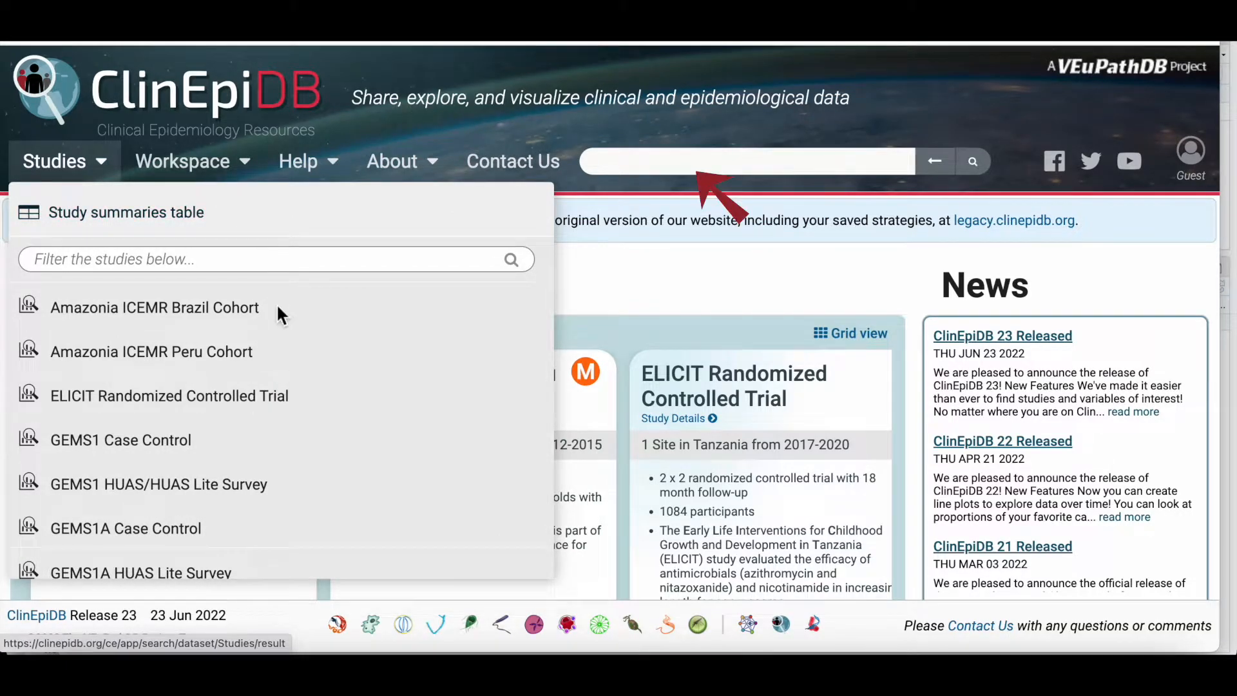
scroll(278, 308, down, 8)
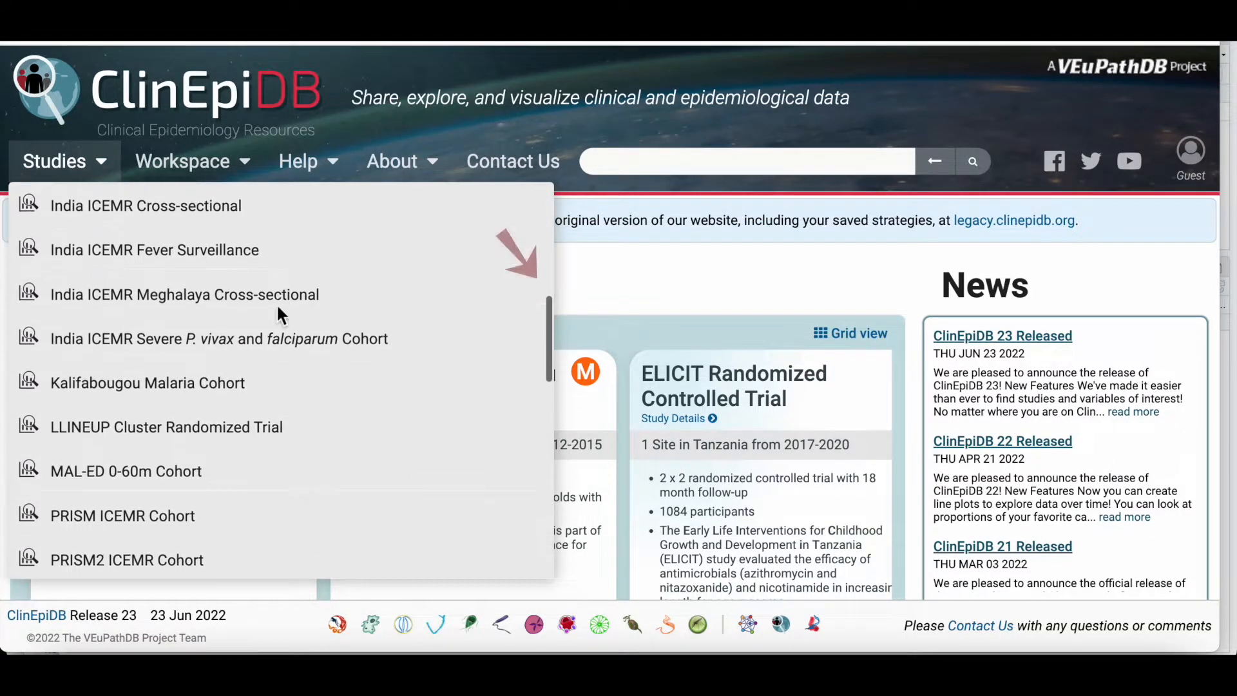
scroll(278, 308, down, 3)
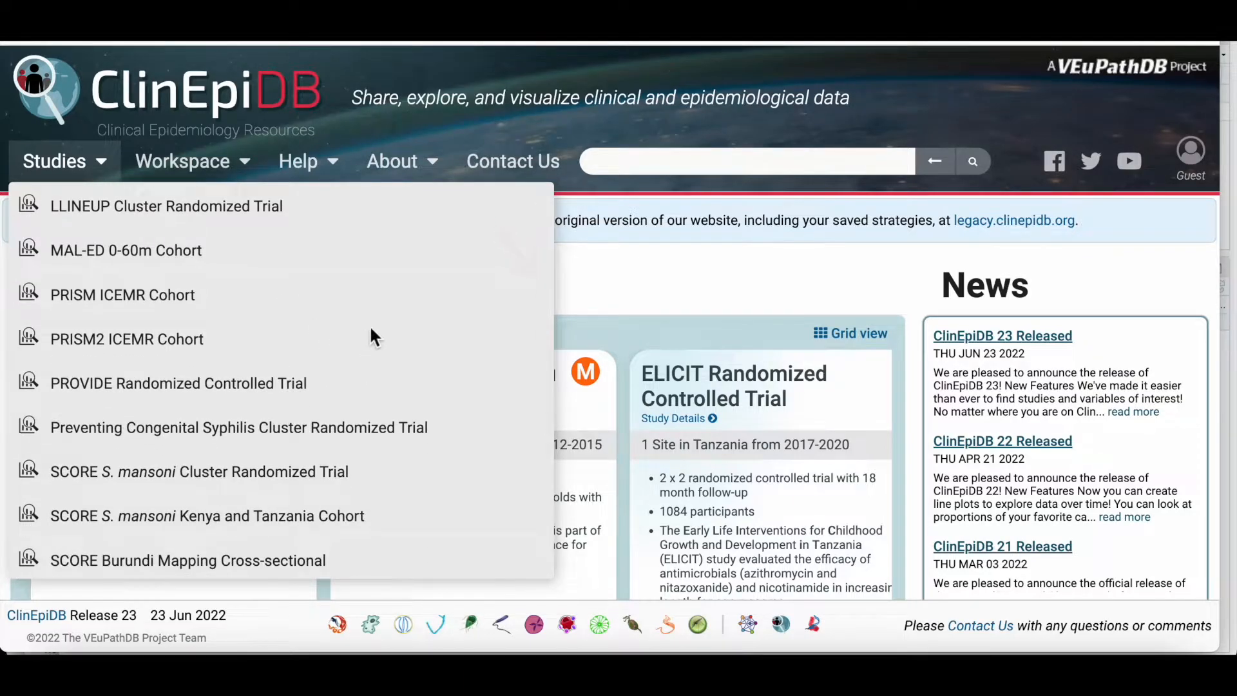
mouse_move(86, 180)
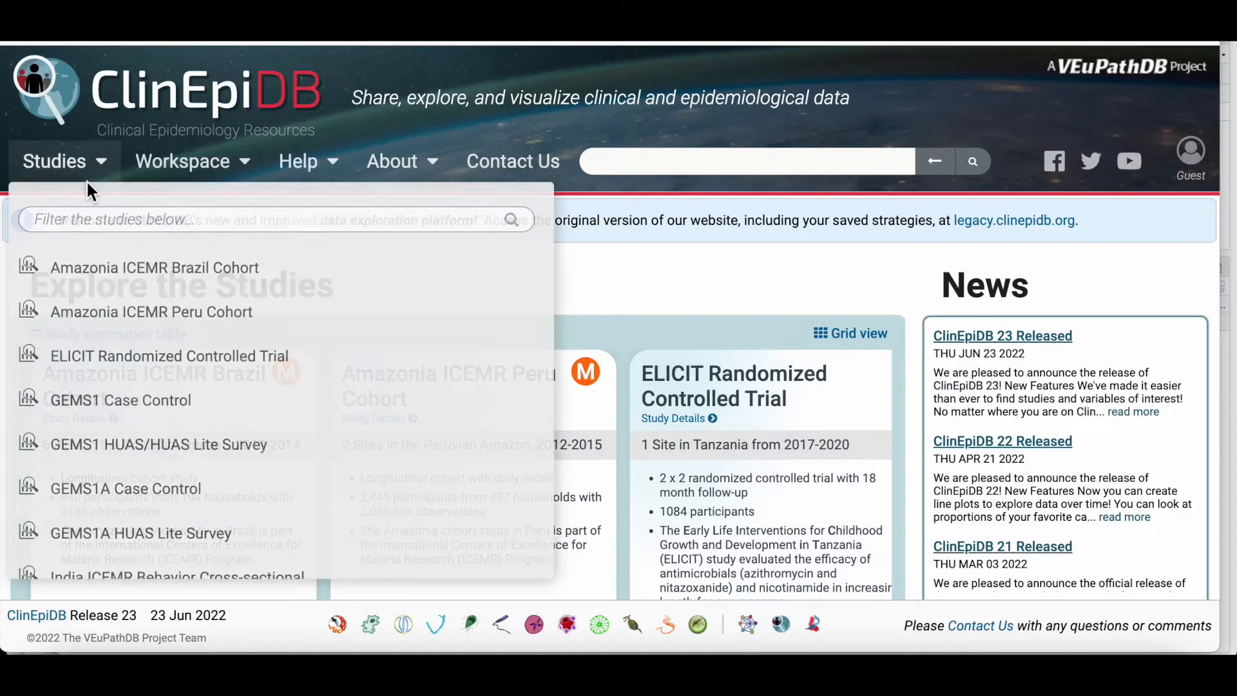
click(74, 285)
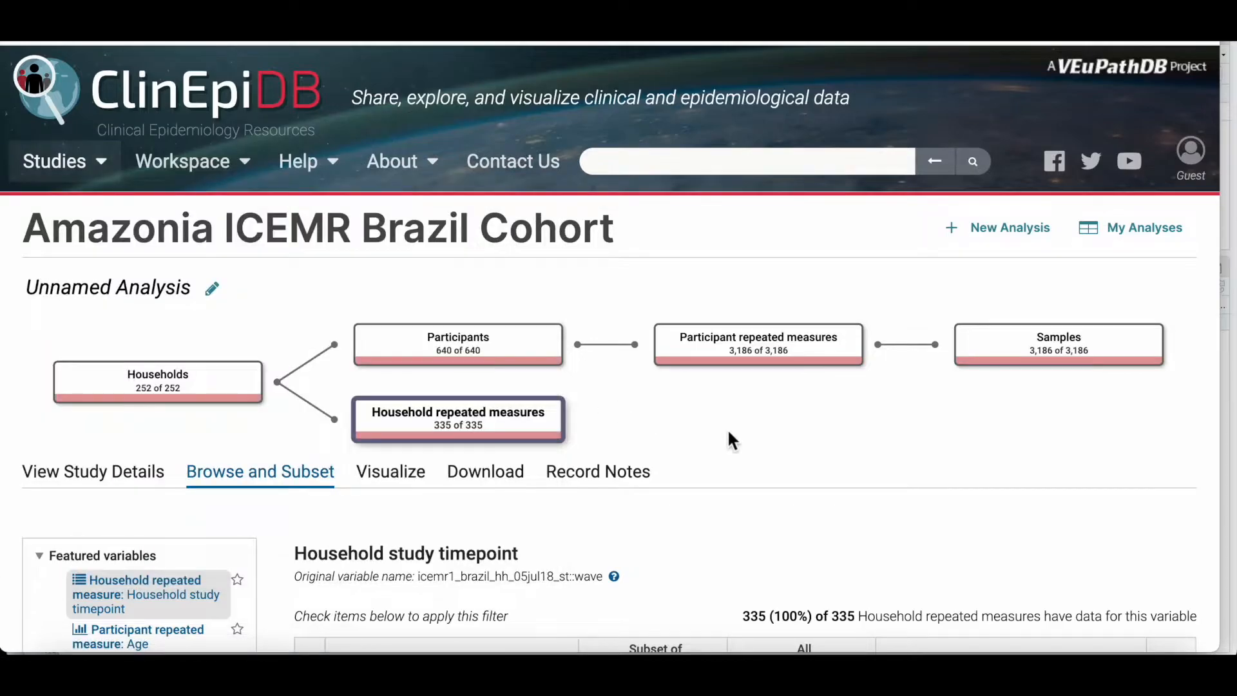
scroll(729, 433, down, 1)
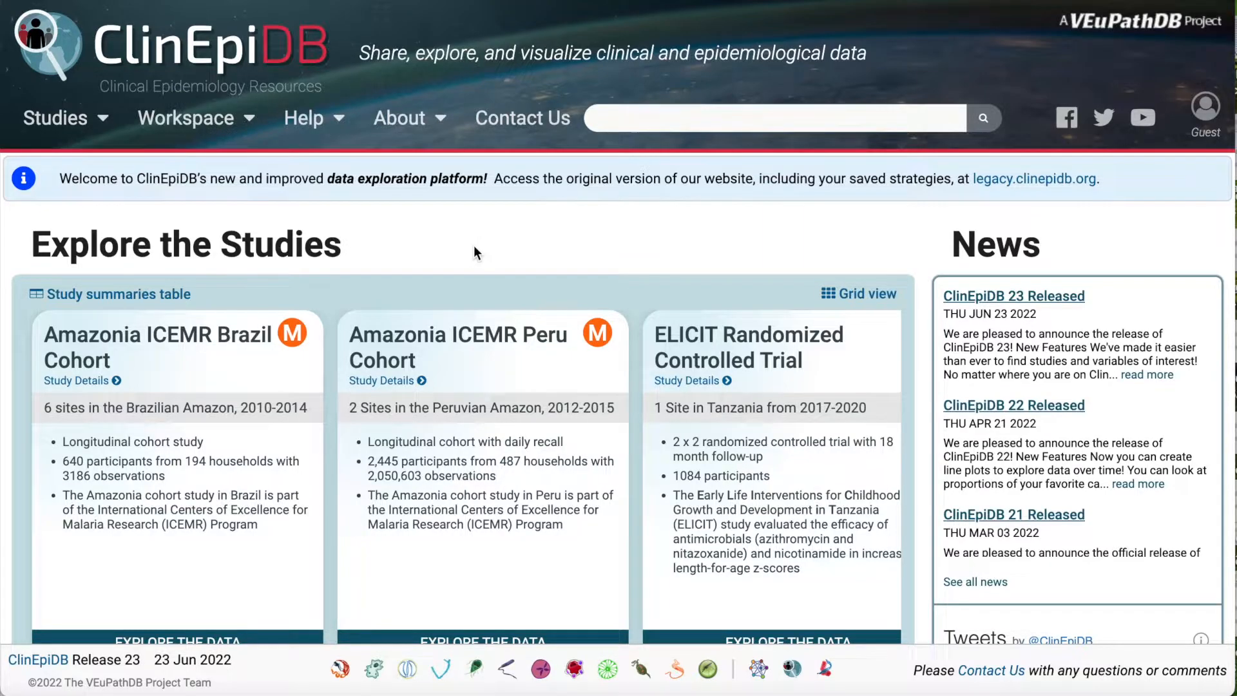
- Open the GEMS1 Case Control study and look over its entity diagram and Country variable table
mouse_move(103, 120)
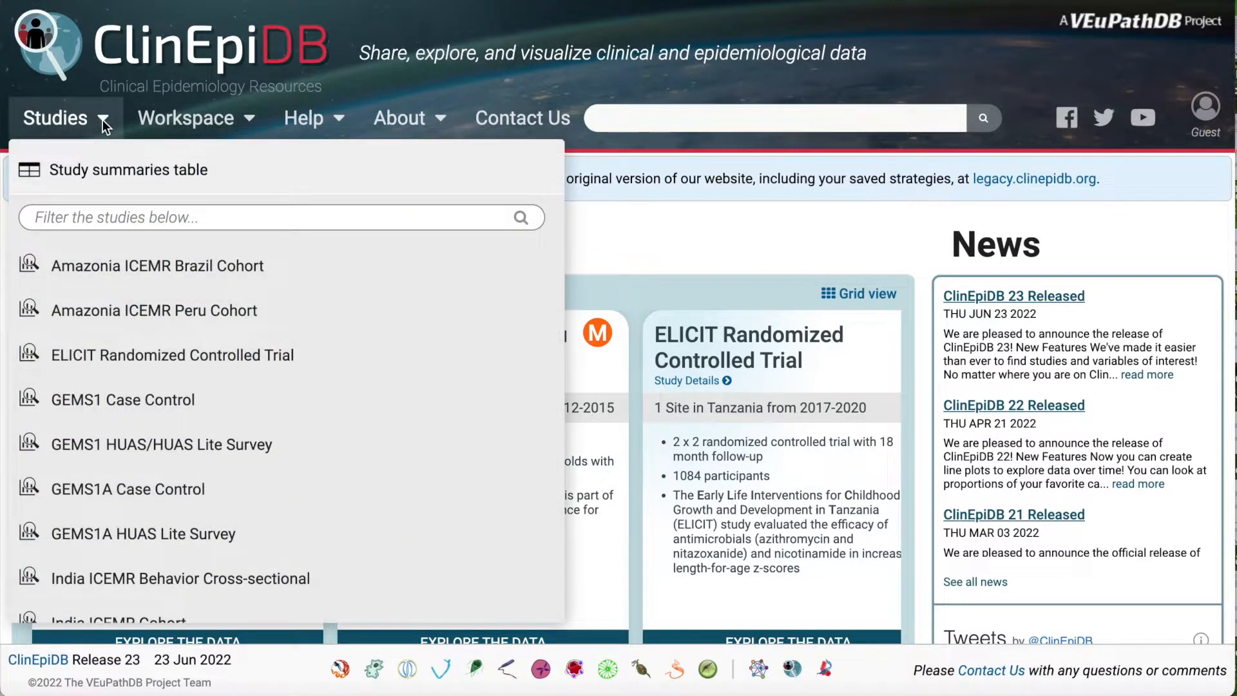
click(119, 402)
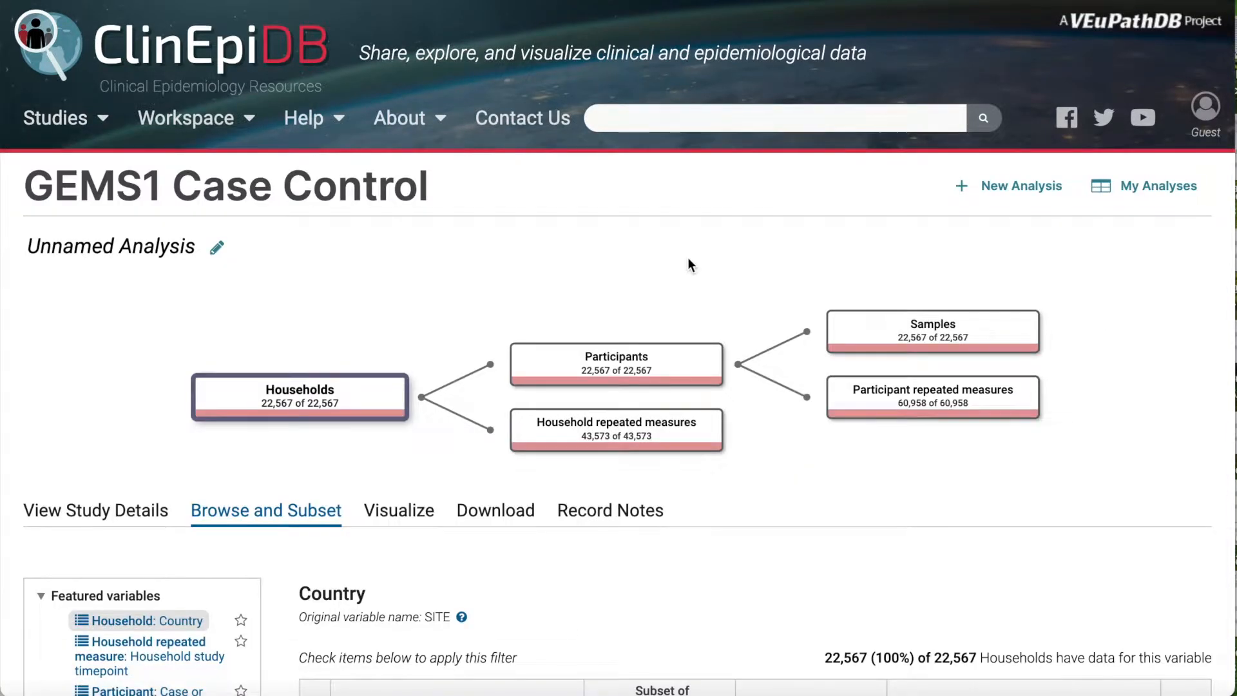
scroll(831, 526, down, 1)
scroll(829, 523, down, 4)
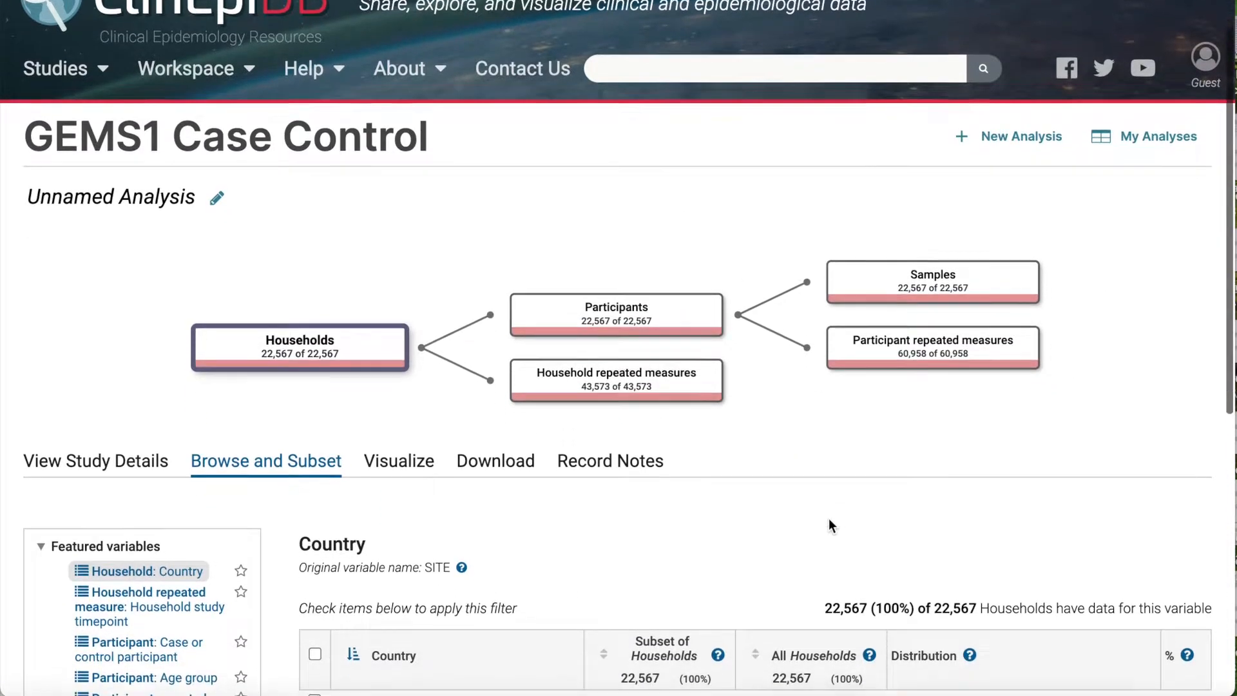
scroll(828, 524, up, 1)
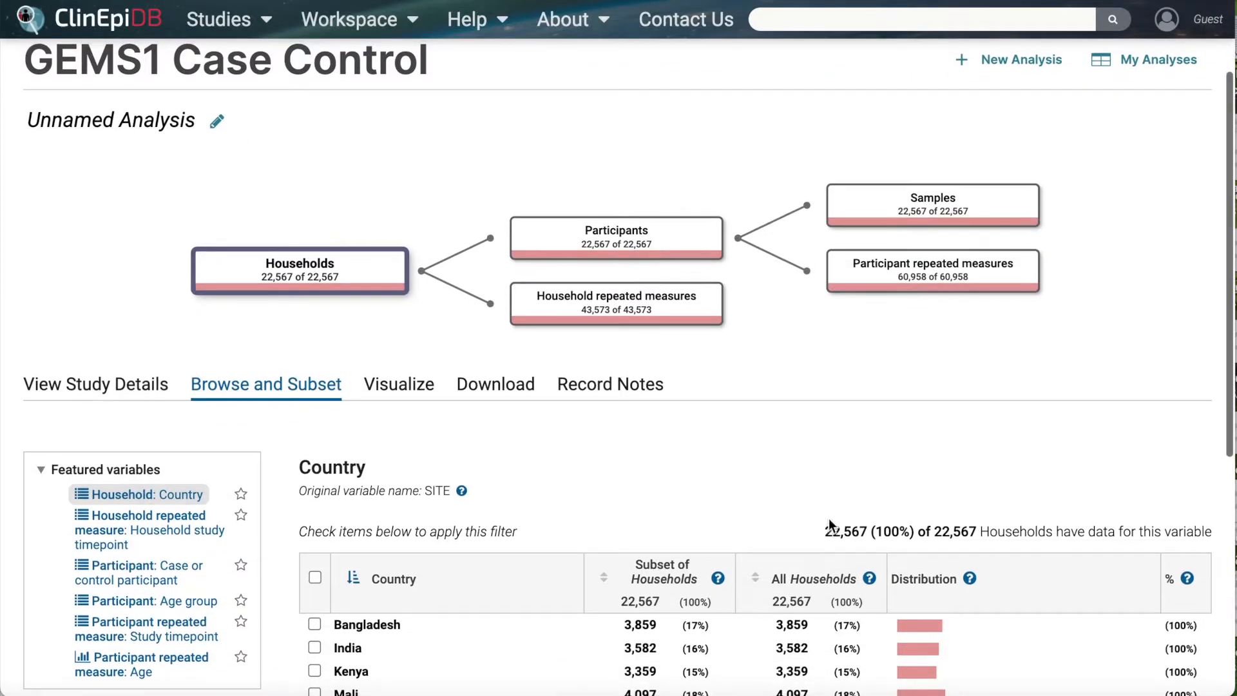
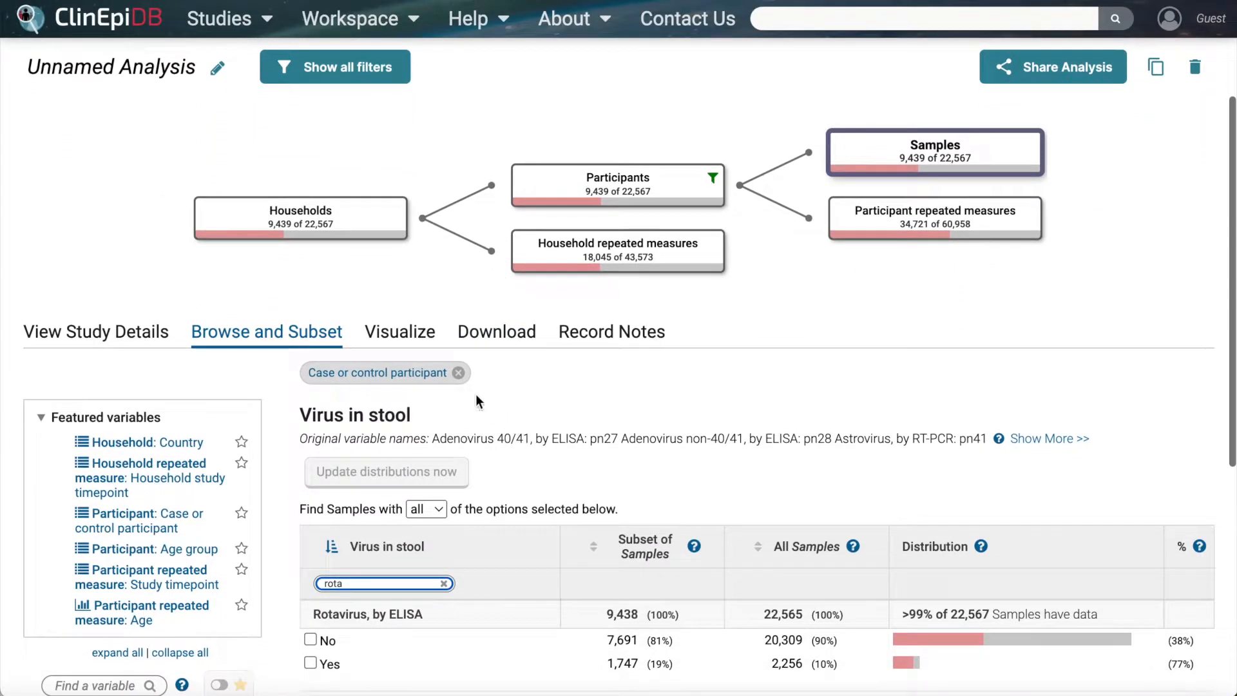
- Create a new bar plot visualization for the filtered GEMS1 Case Control subset
scroll(275, 385, down, 2)
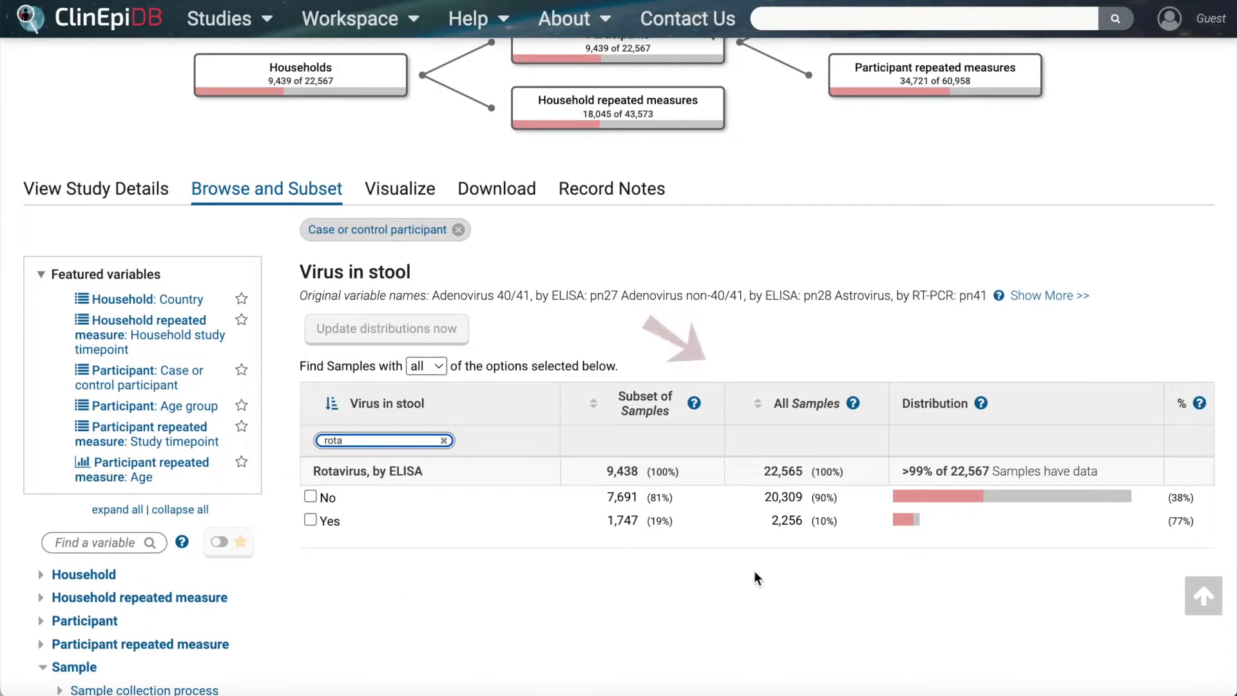
click(411, 189)
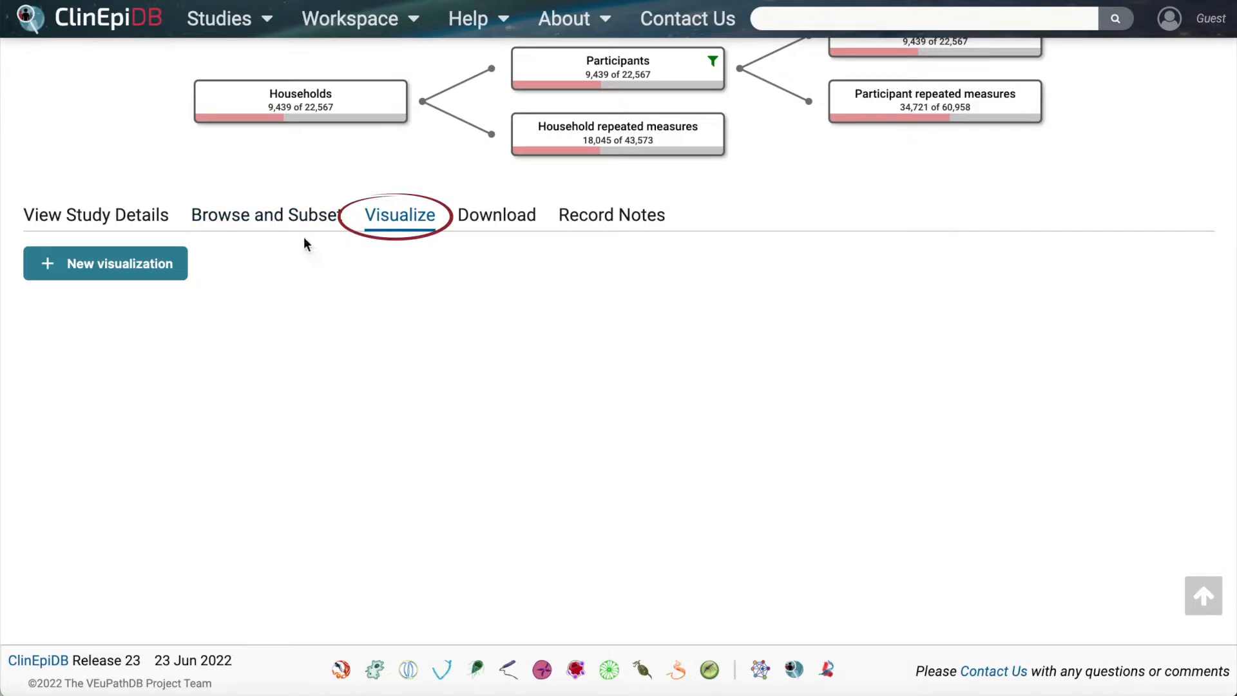
click(149, 268)
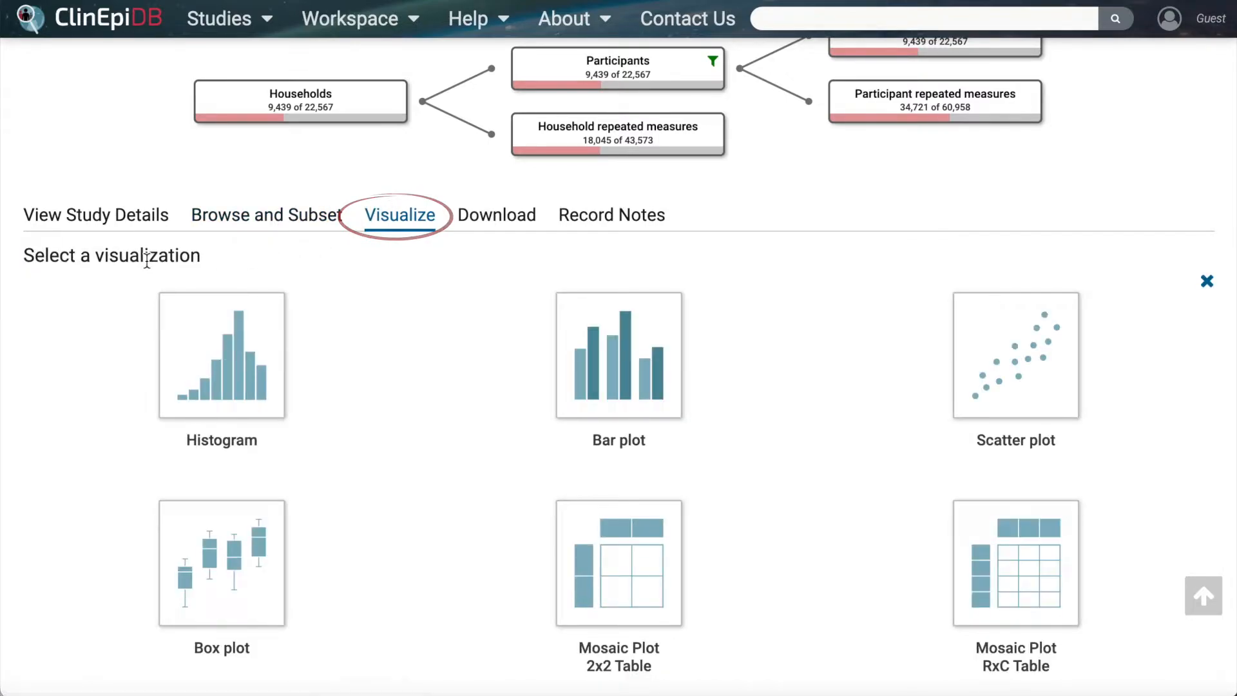
scroll(404, 389, down, 3)
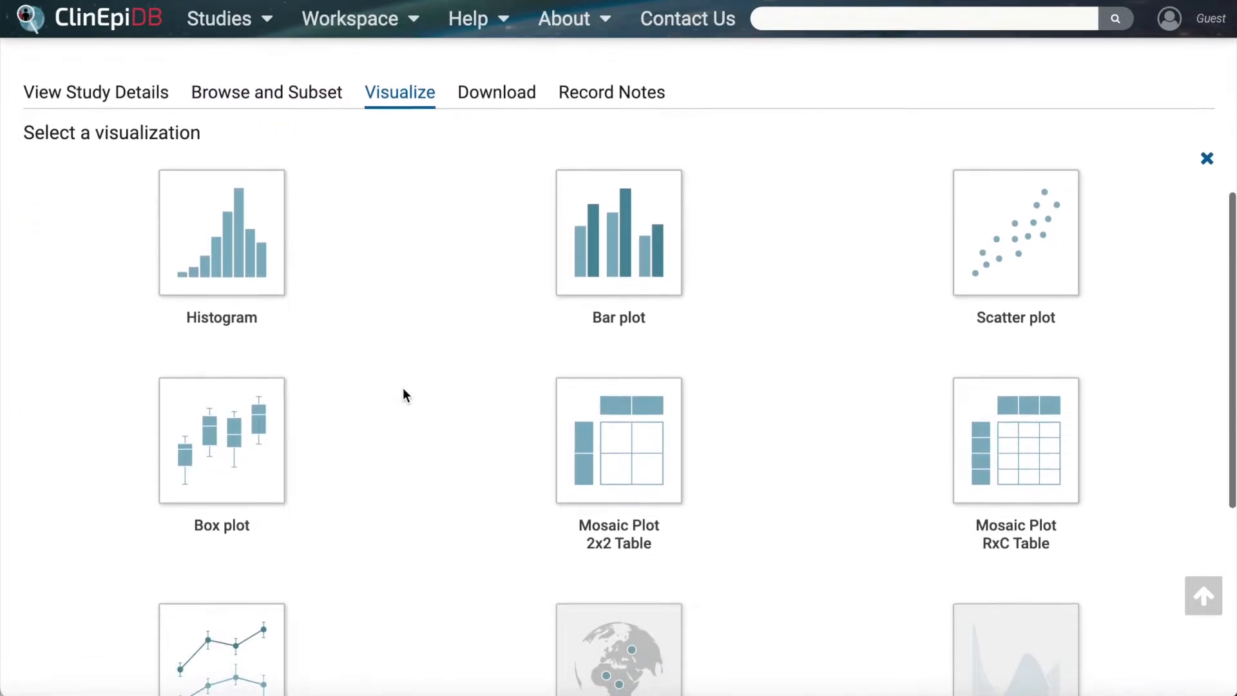
scroll(404, 389, down, 1)
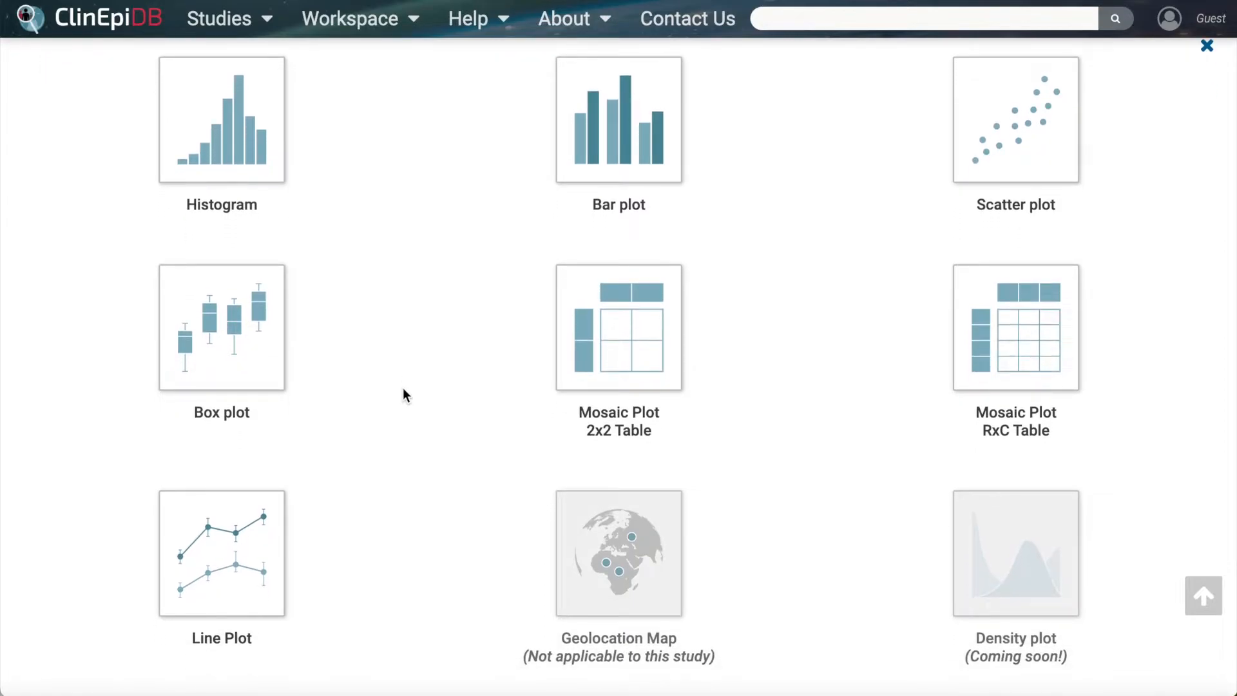
click(596, 154)
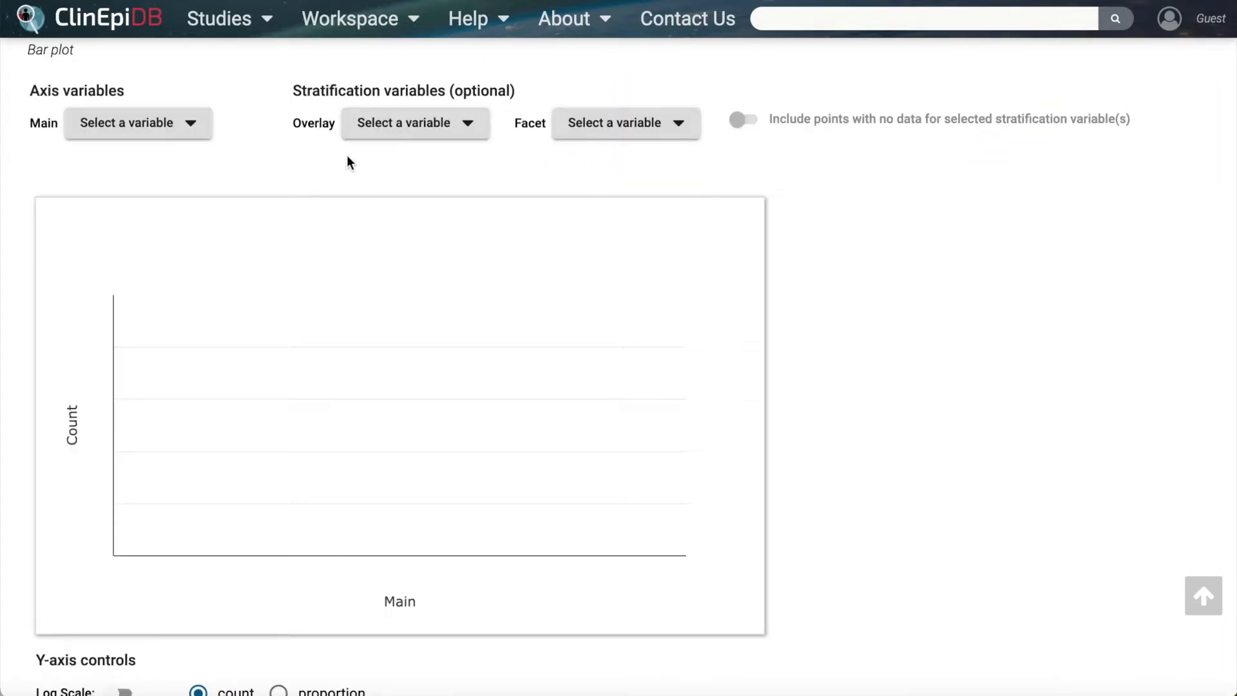
- Search the bar plot's main axis variables for "rota" and collapse the featured variables
click(199, 126)
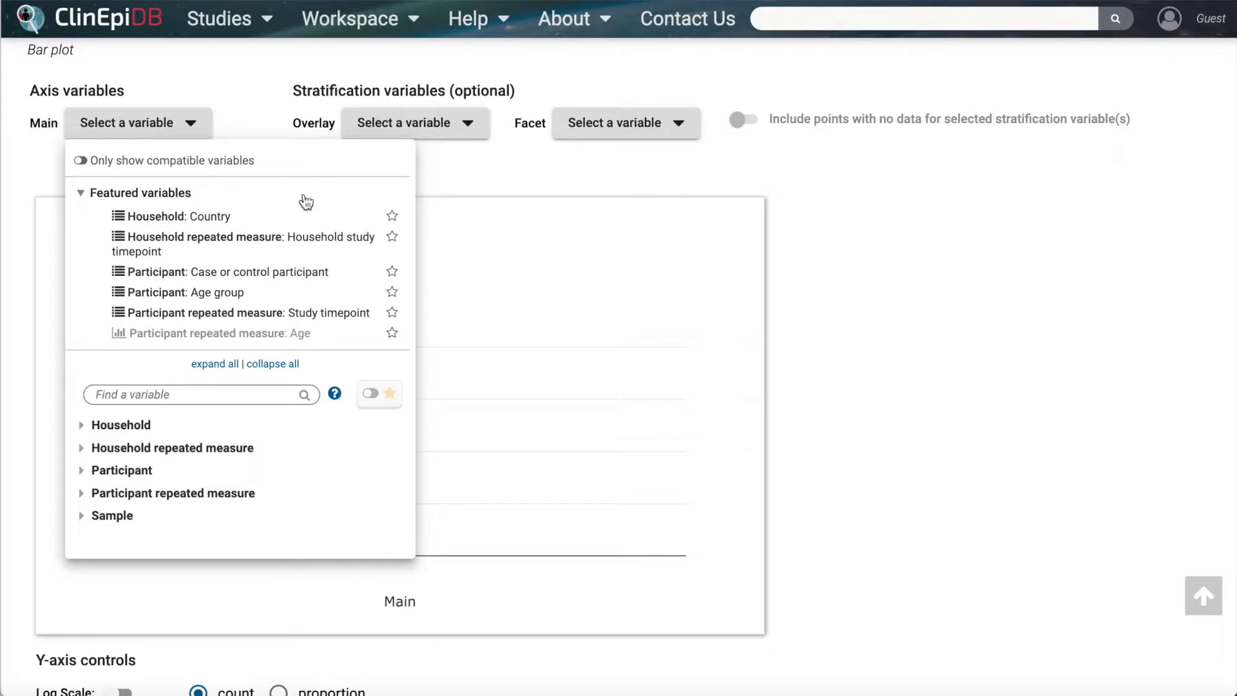
click(229, 396)
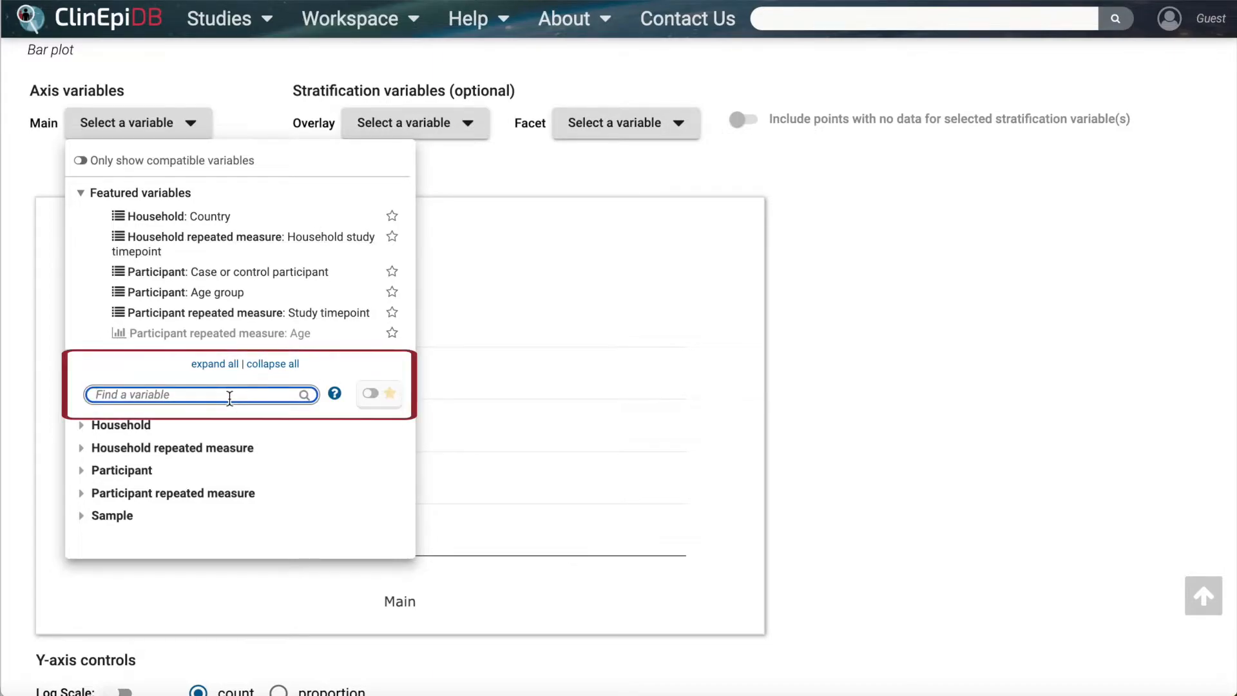
text(rota)
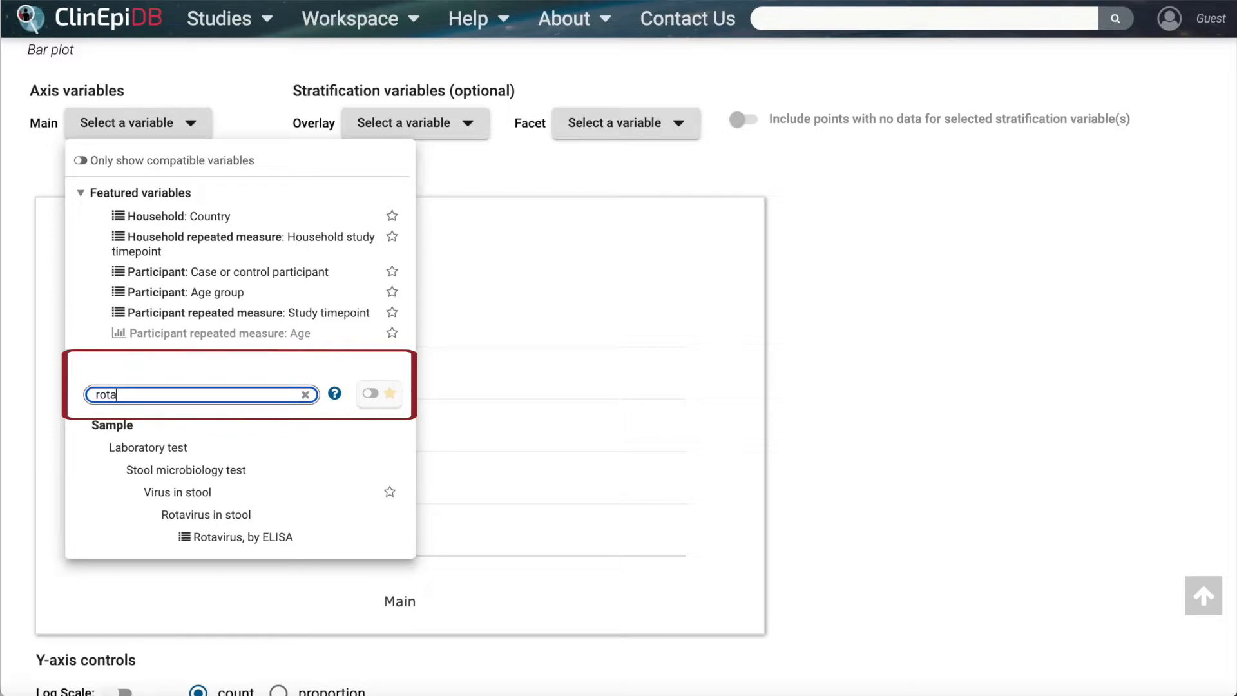
click(82, 193)
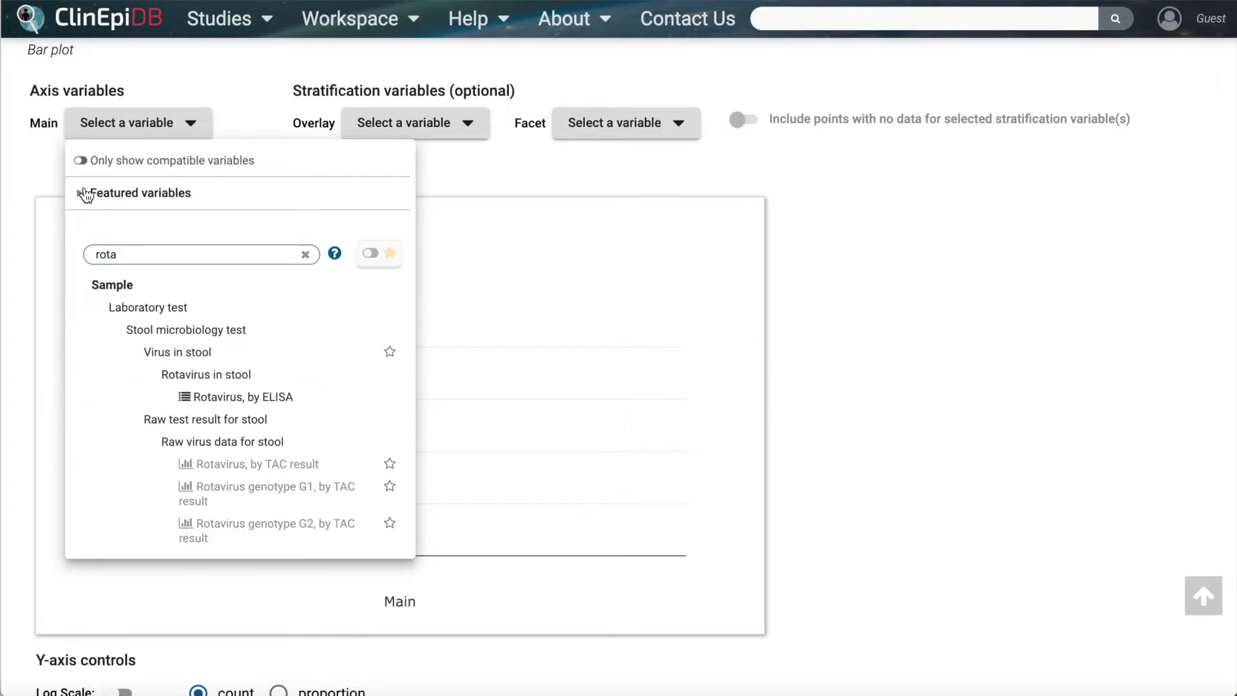
- Restrict the matching variables to compatible ones and set the main axis variable to Rotavirus, by ELISA
scroll(316, 386, down, 2)
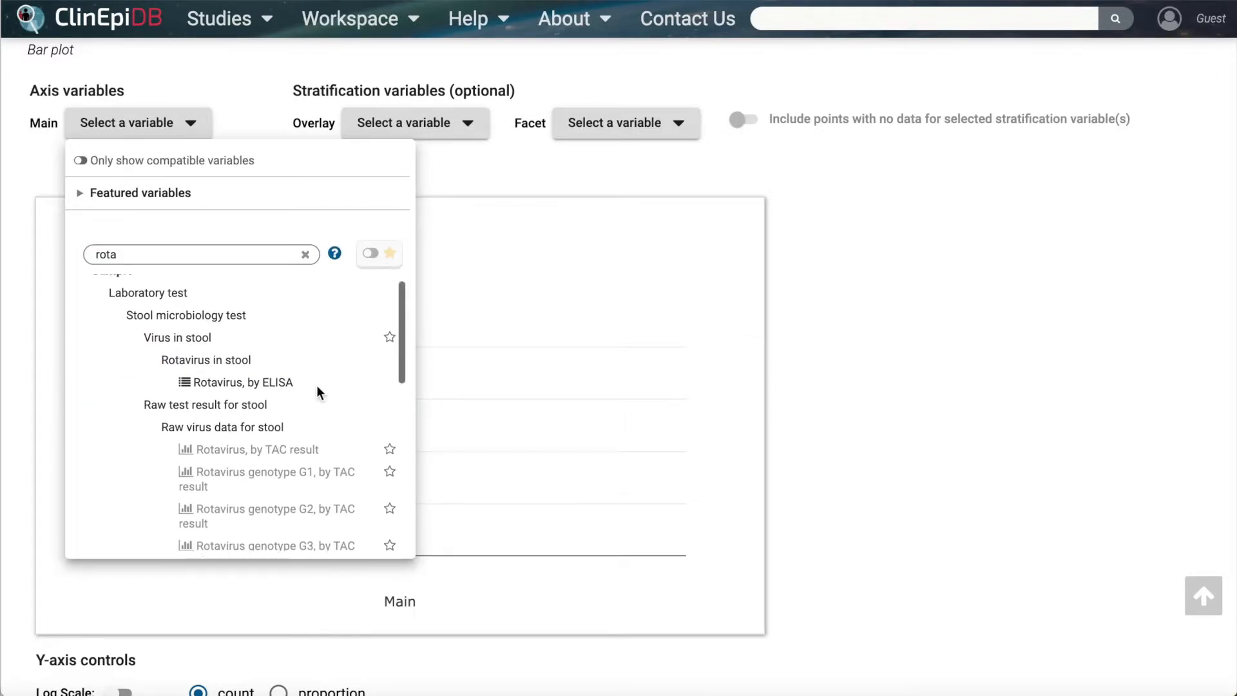
scroll(315, 385, down, 5)
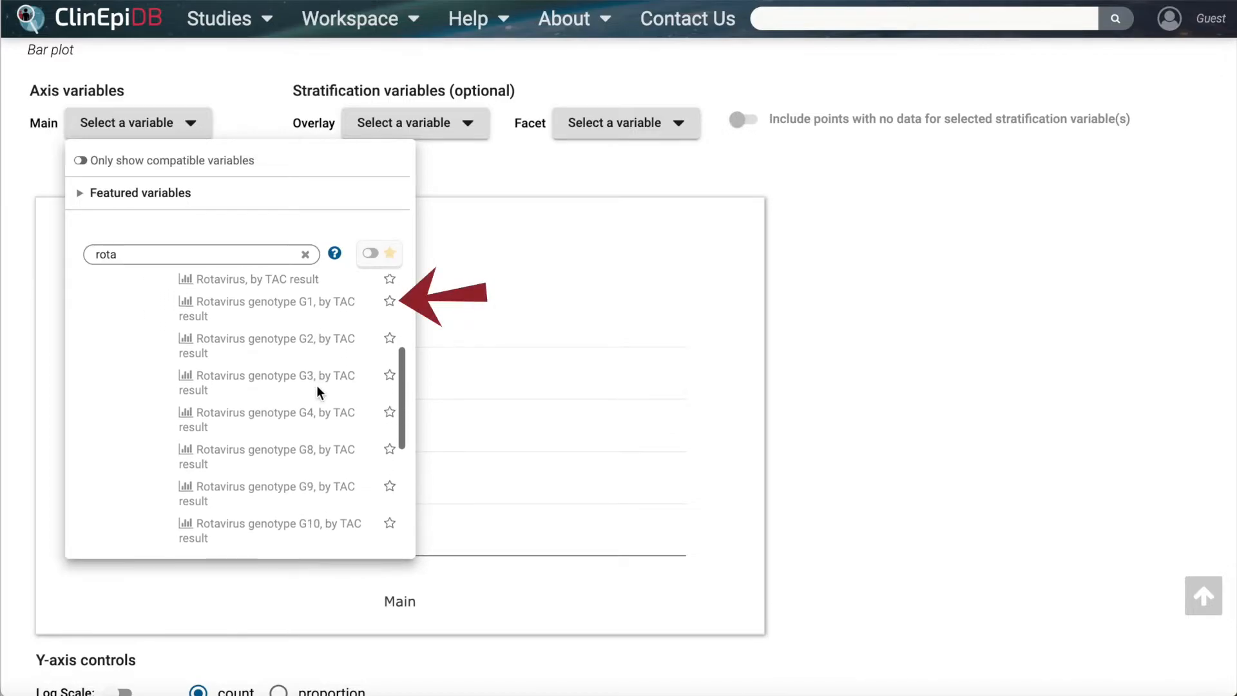
scroll(315, 385, down, 5)
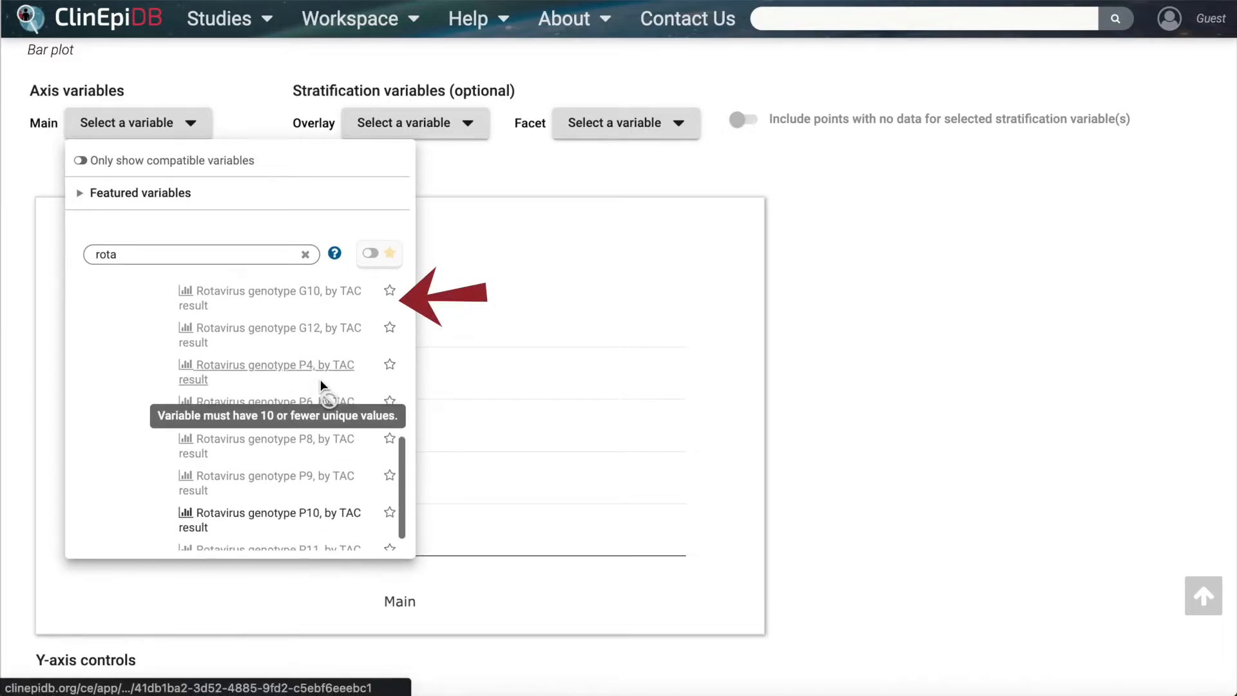
scroll(321, 382, up, 10)
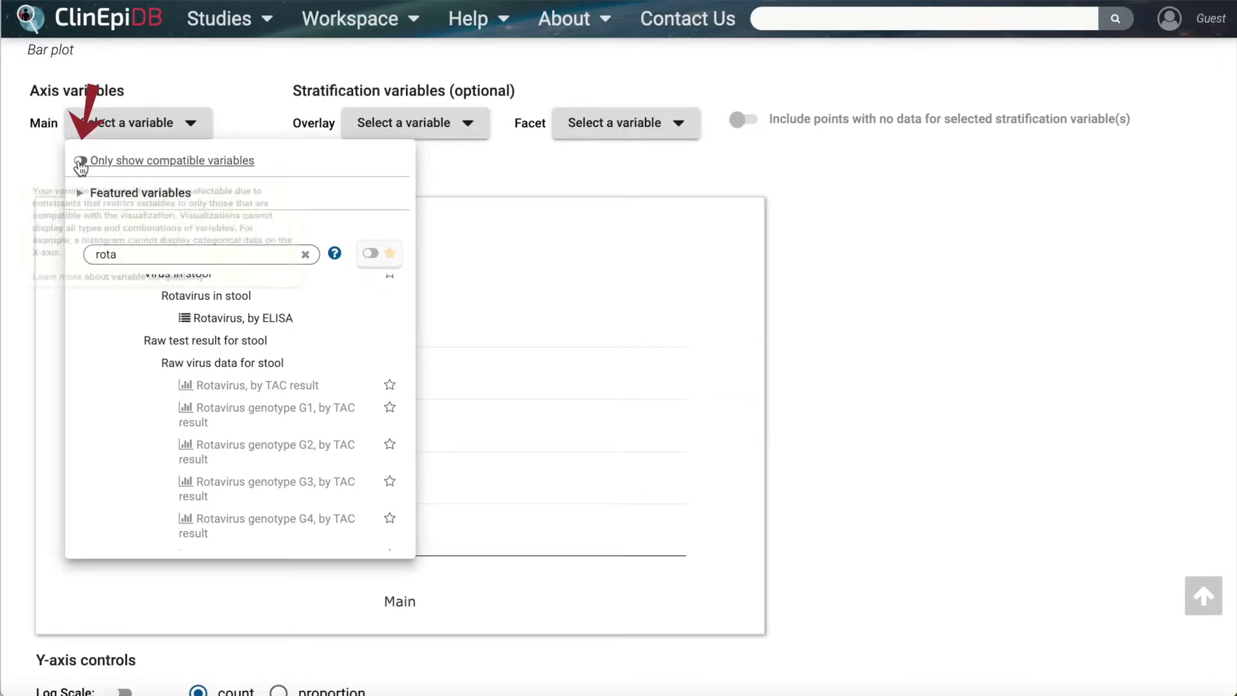
click(81, 161)
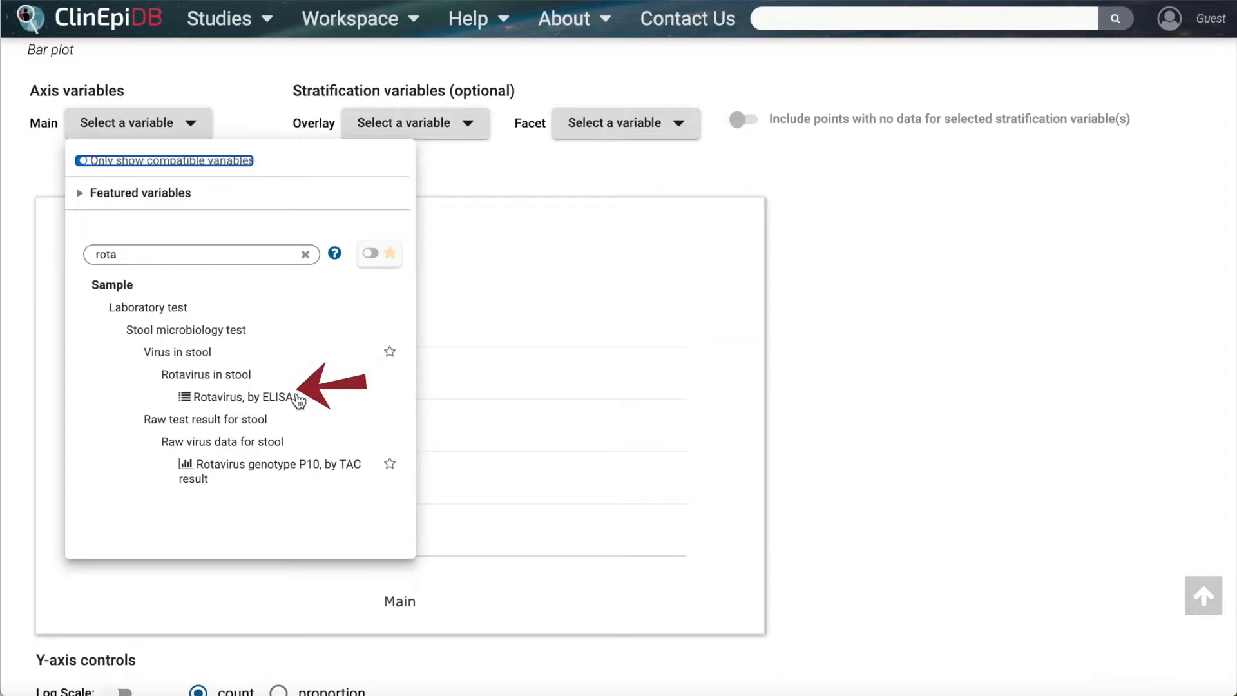
click(273, 398)
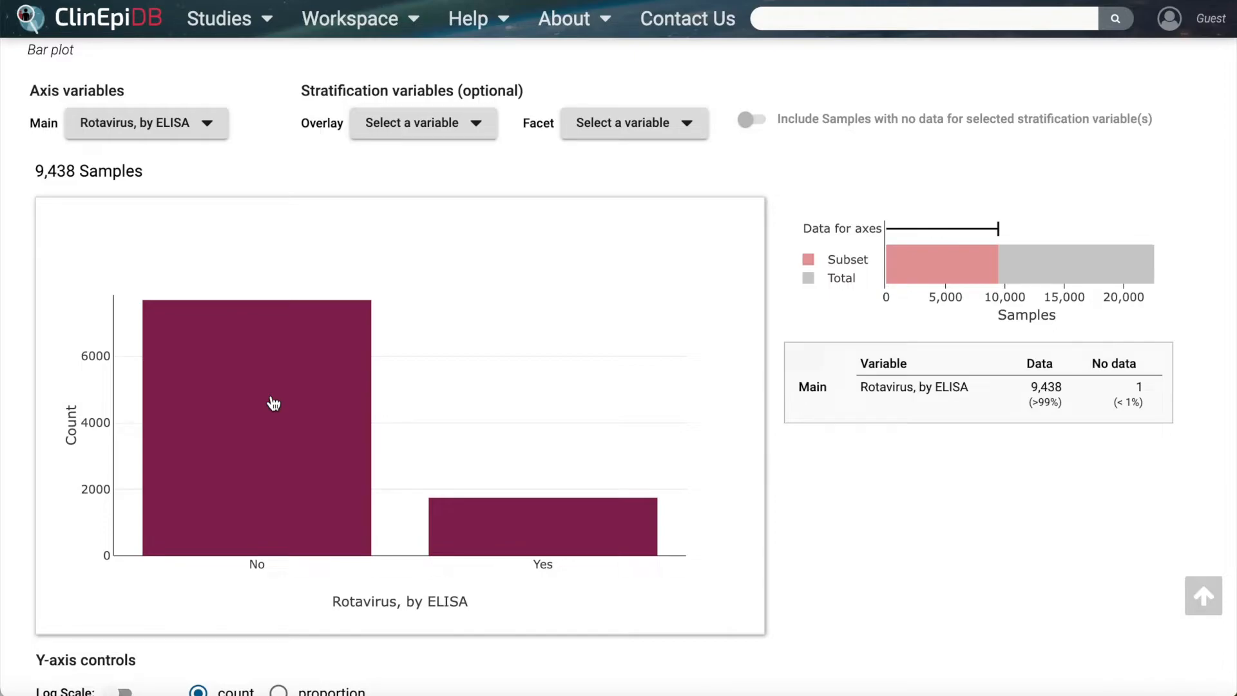
- Check the rotavirus-positive bar's value and set the bar plot's y-axis to proportion
scroll(768, 428, down, 2)
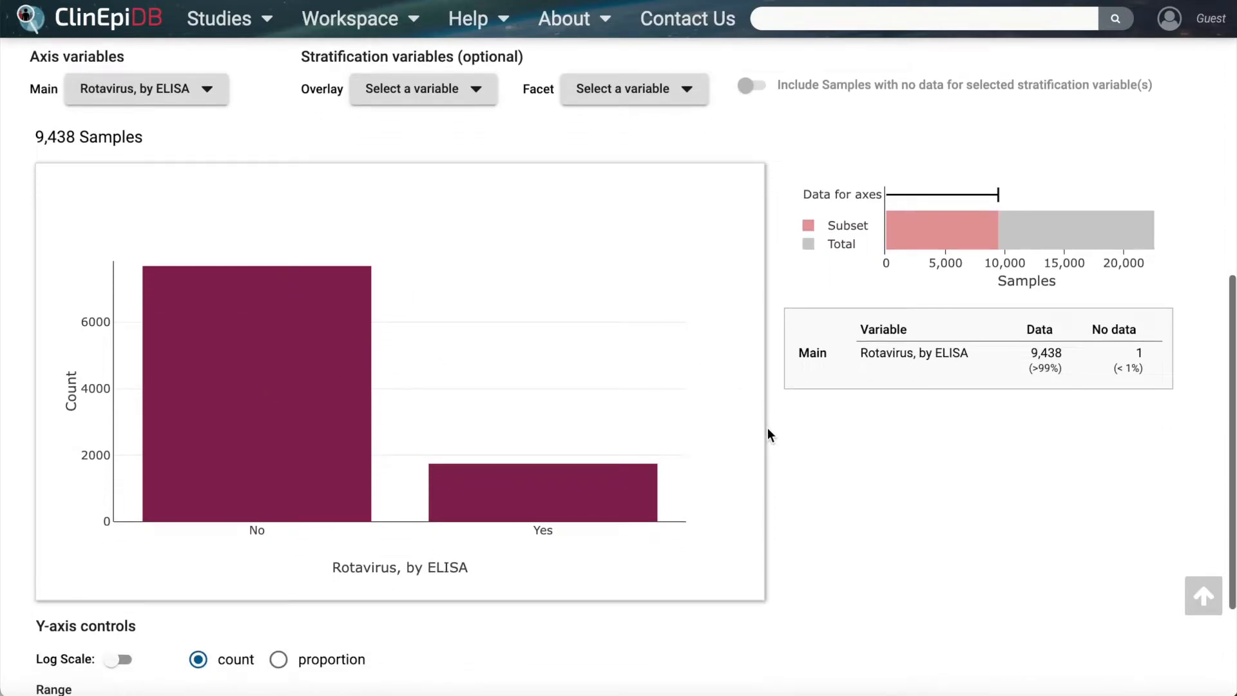
scroll(768, 428, down, 3)
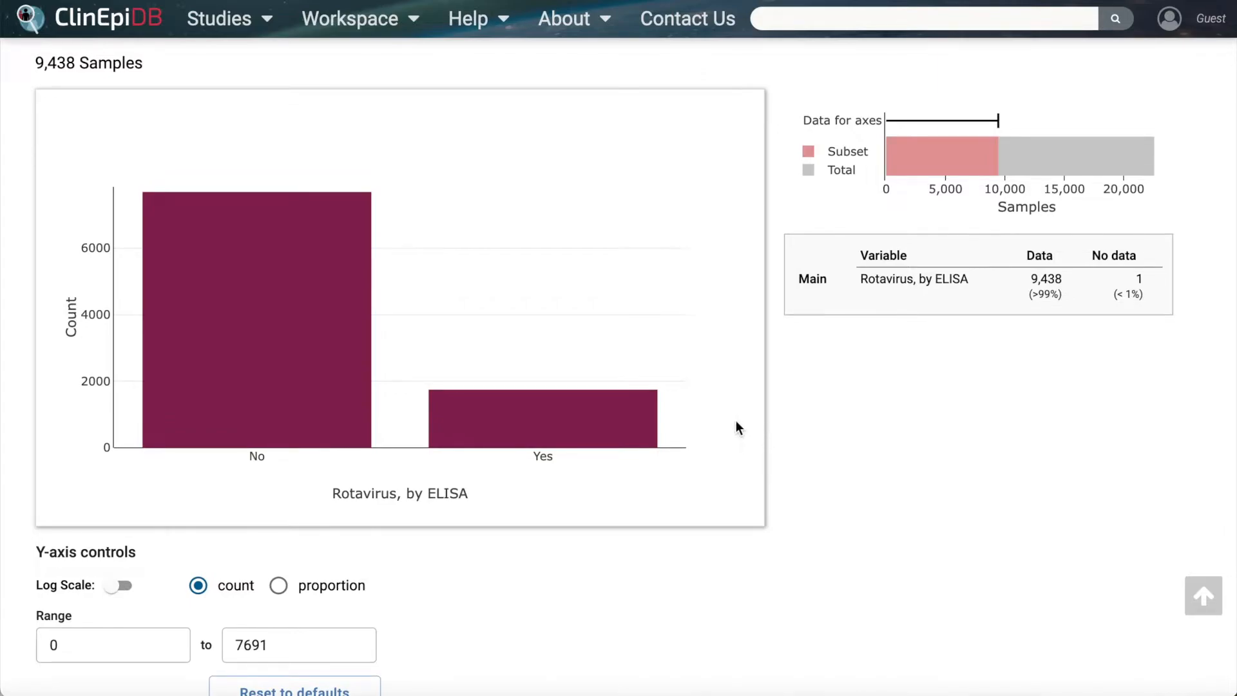
mouse_move(644, 428)
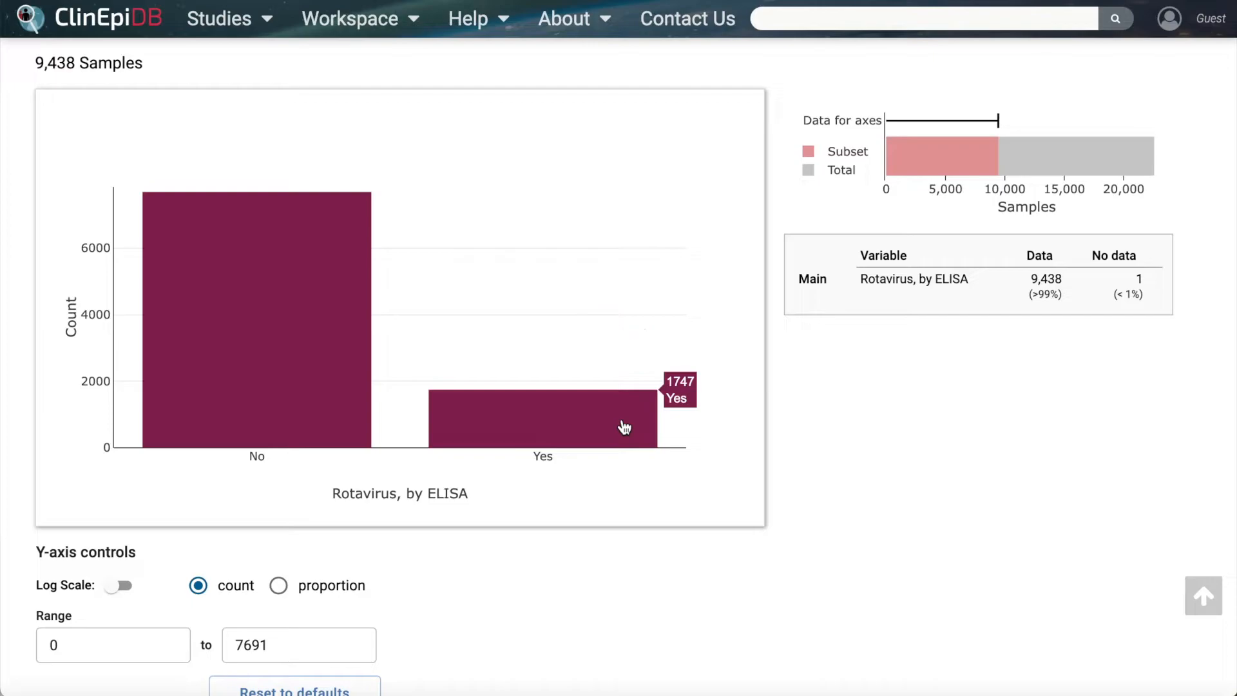
click(279, 589)
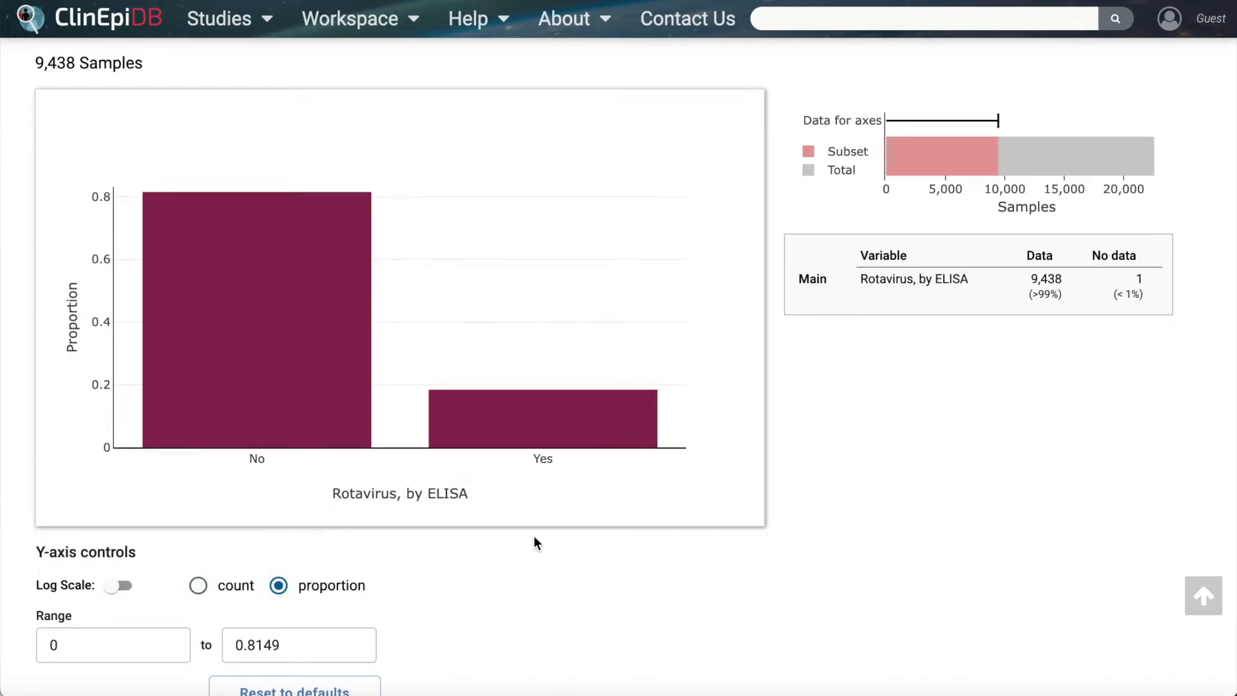
mouse_move(586, 427)
- Stratify the bar plot with the featured Country variable as overlay and inspect Mozambique's bar in the Yes group
scroll(777, 221, up, 2)
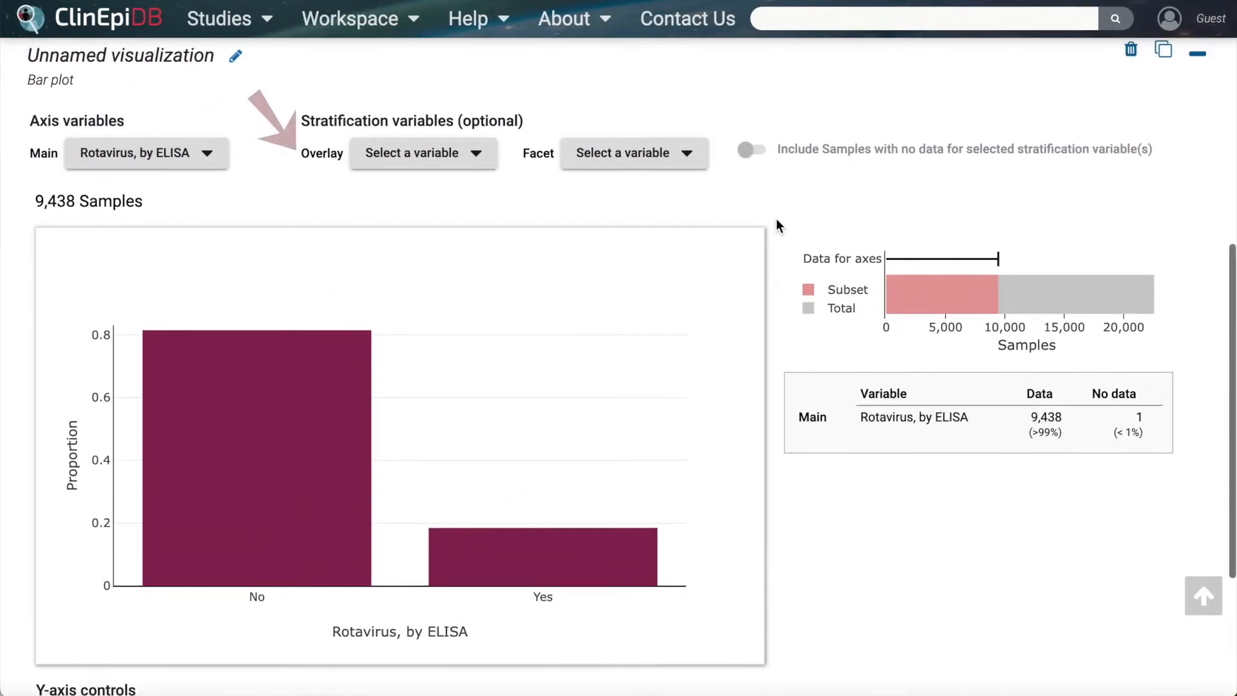
click(483, 153)
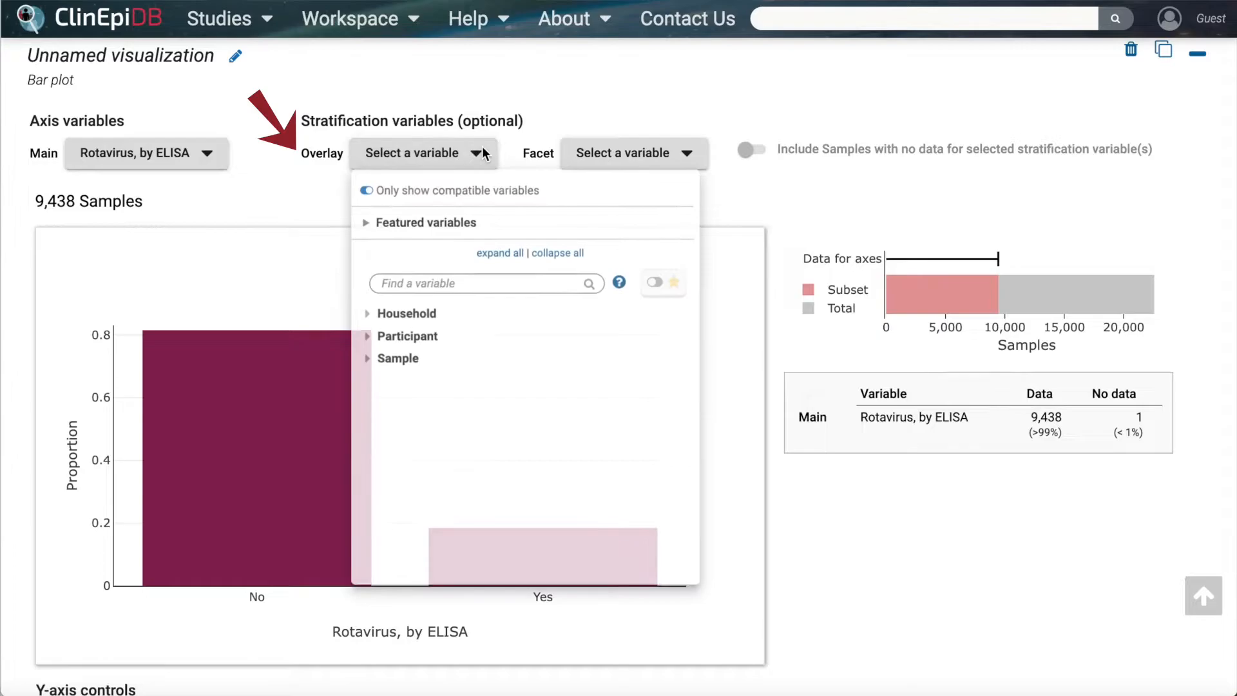
click(375, 227)
click(466, 247)
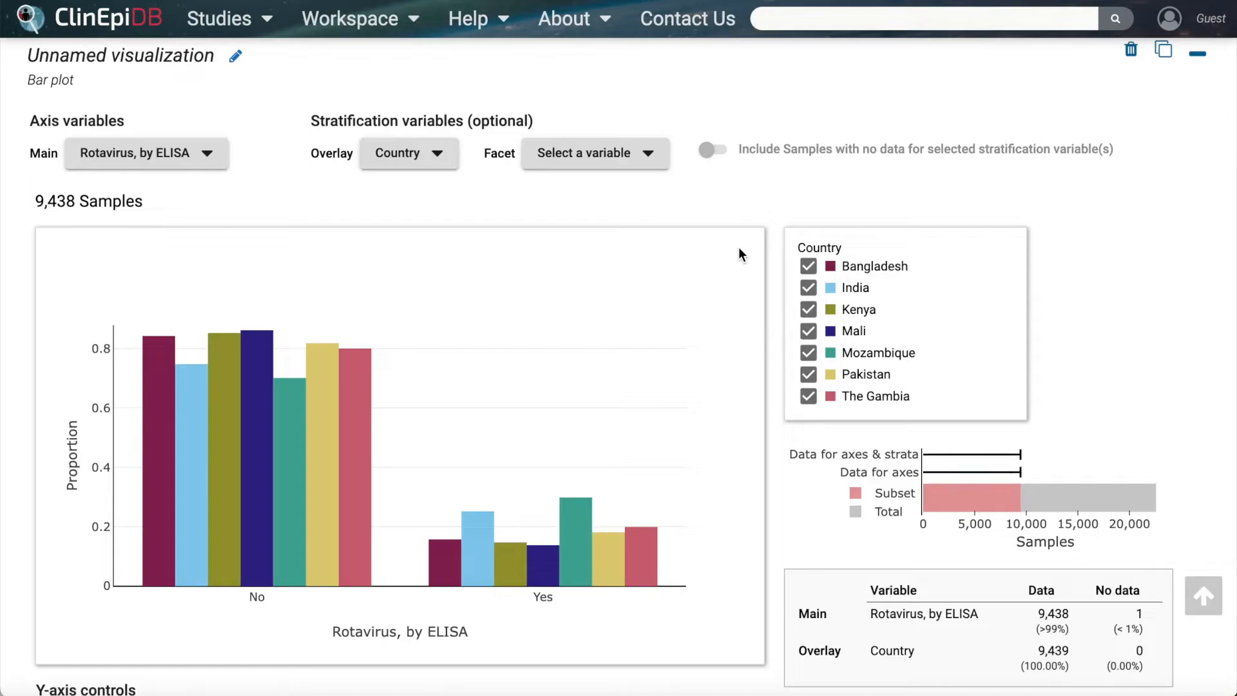
mouse_move(583, 534)
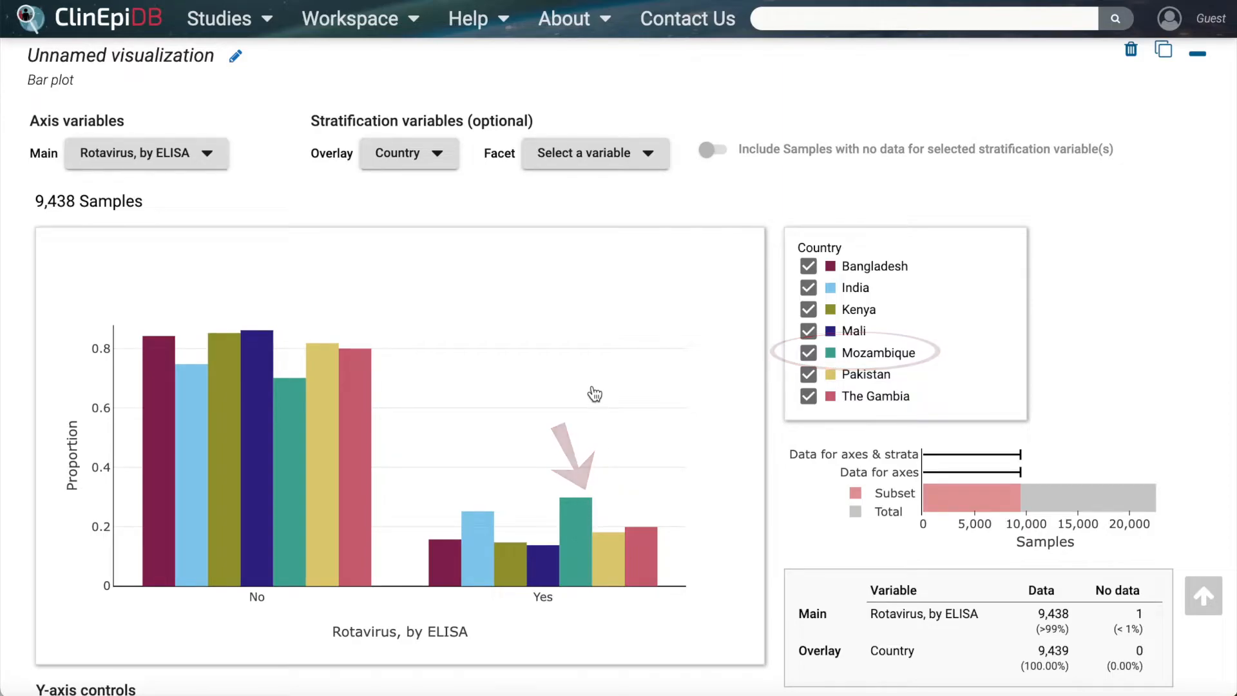
- Rename the bar plot visualization "Rotavirus by country" and close it to return to the list of visualizations
scroll(594, 392, up, 1)
click(174, 105)
text(Ro)
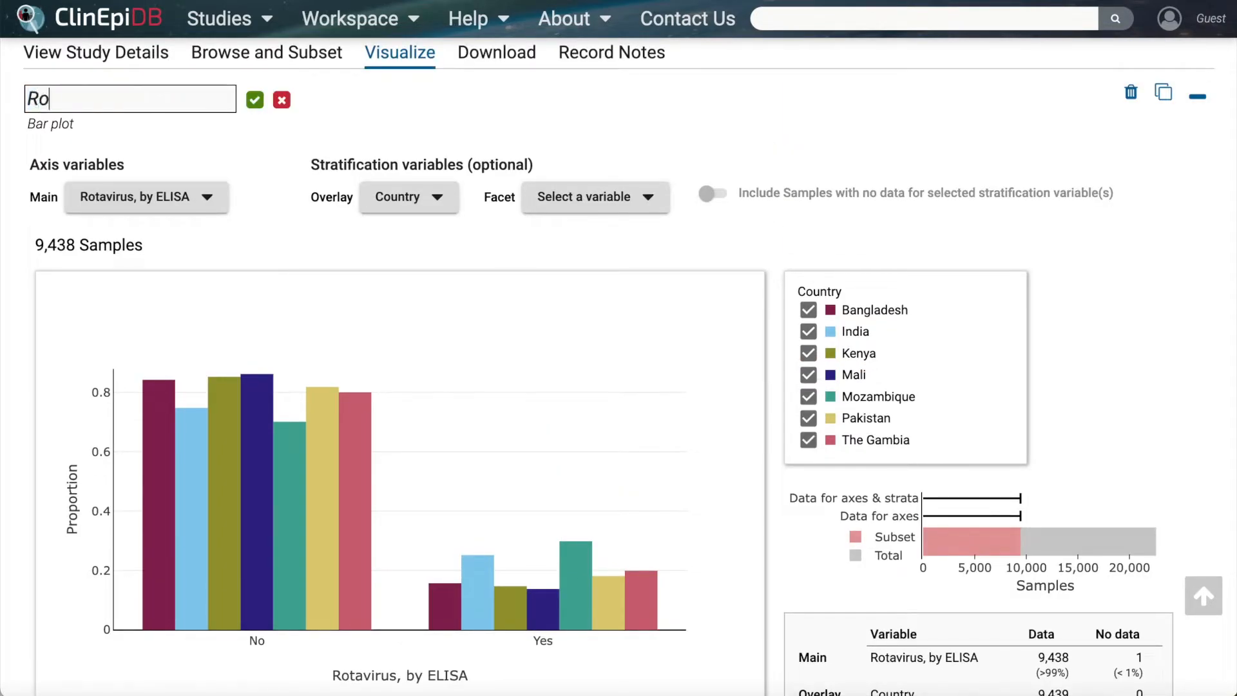
text(tavirus by country)
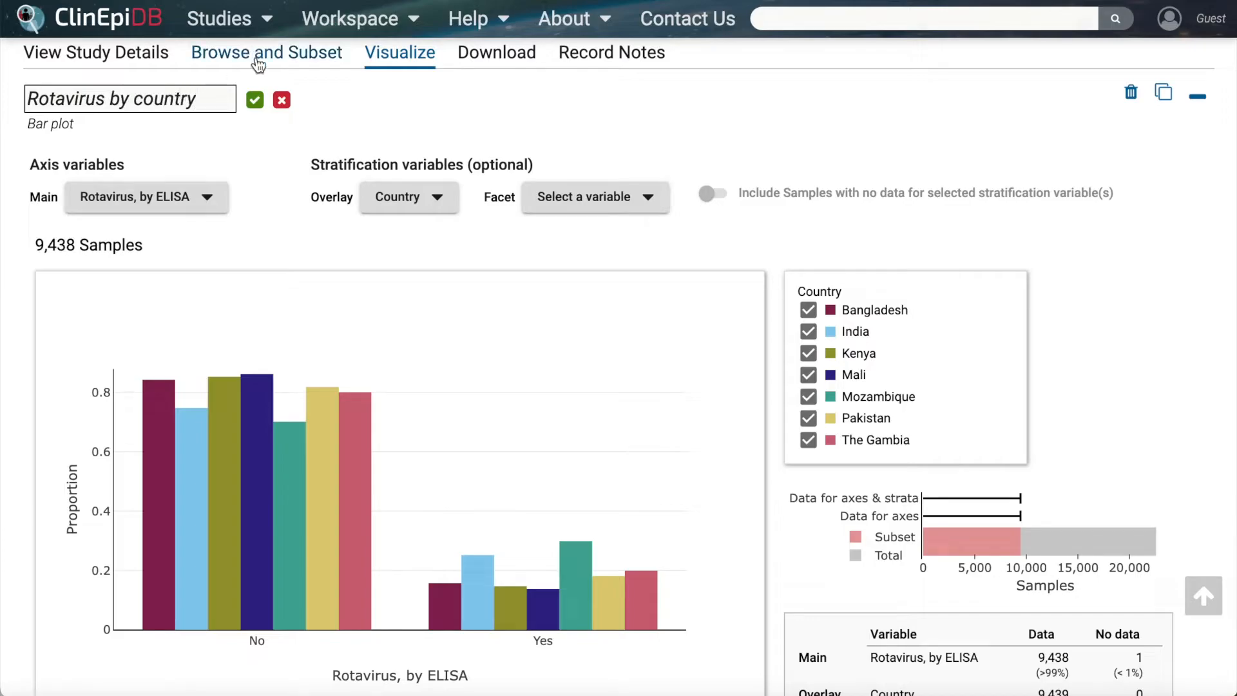
click(256, 100)
click(1196, 100)
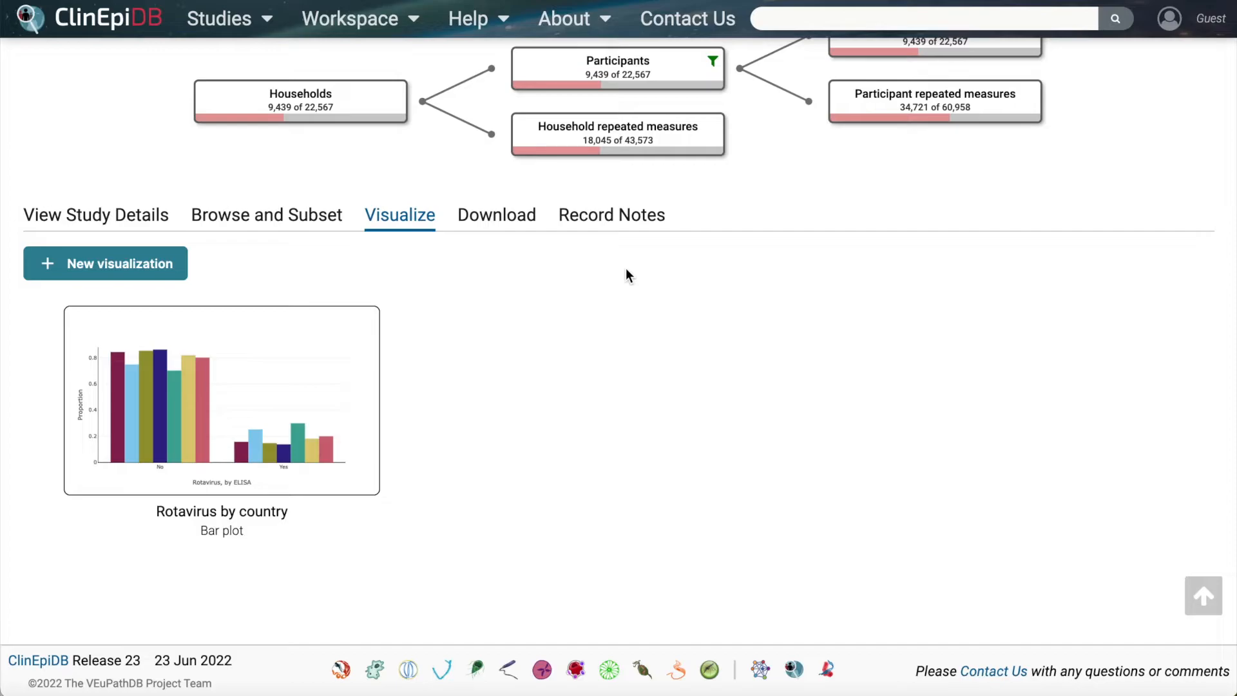
- In Browse and Subset, star the featured Country variable and collapse the featured variables and the Sample category
click(290, 225)
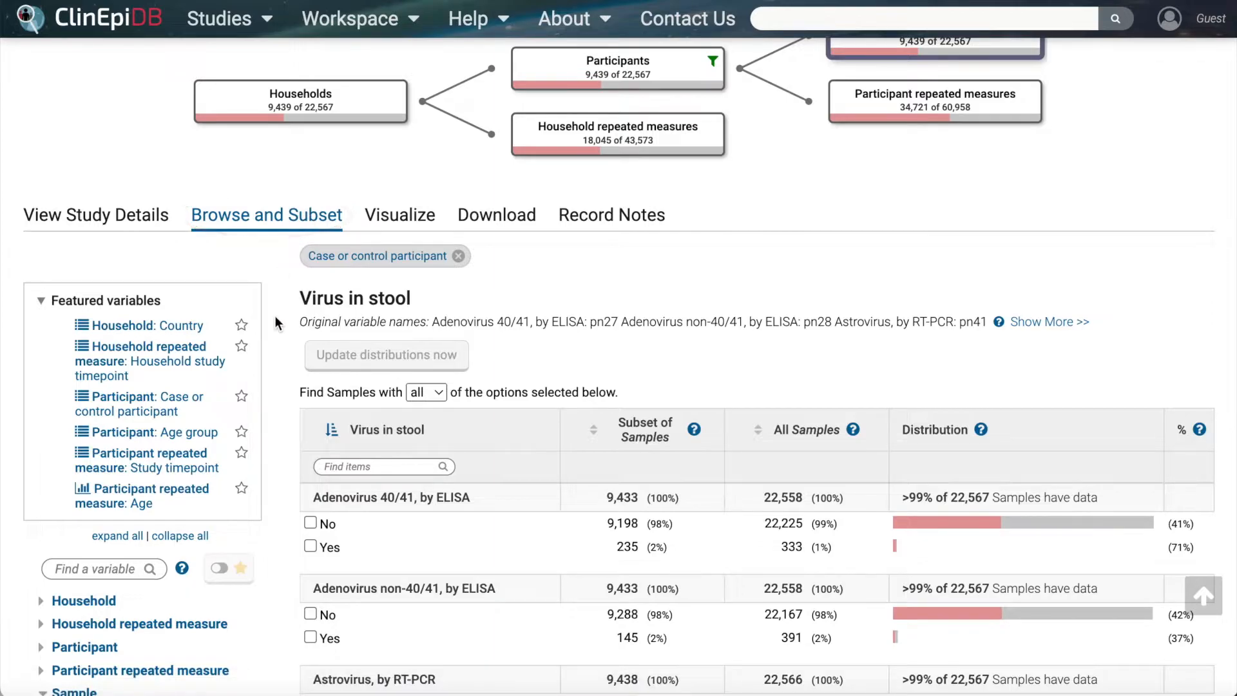
scroll(277, 321, down, 3)
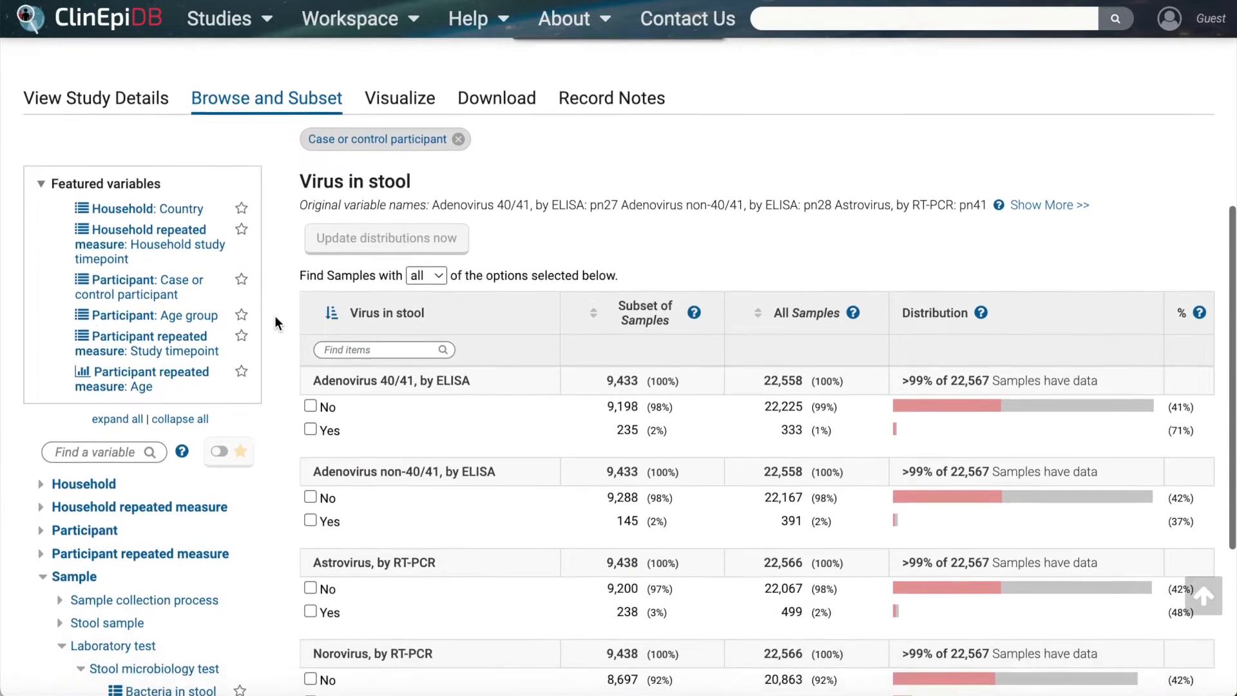
scroll(274, 315, down, 1)
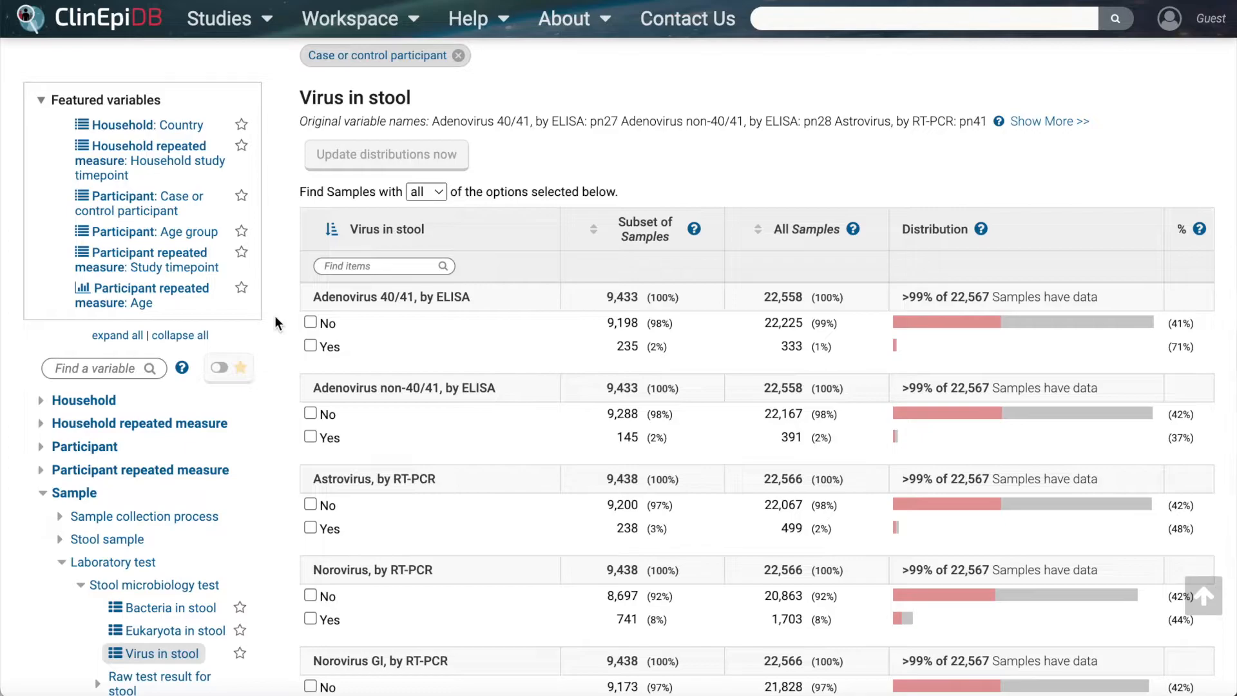
click(243, 127)
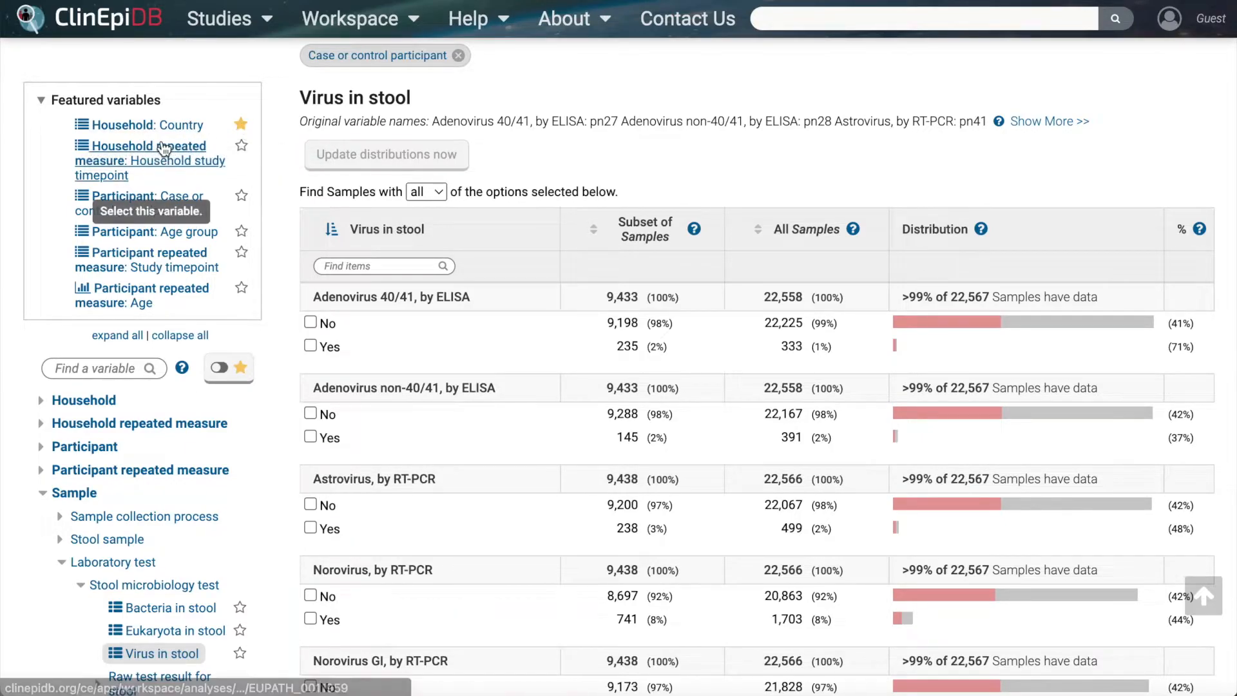
click(41, 102)
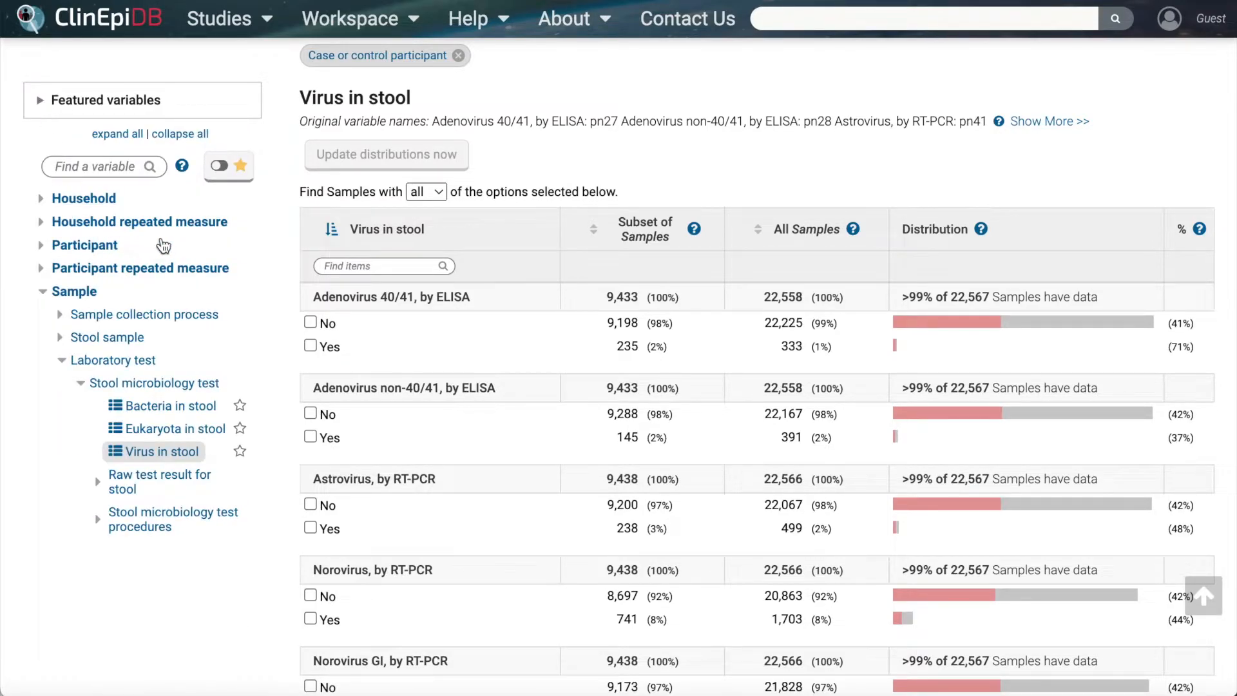
click(38, 288)
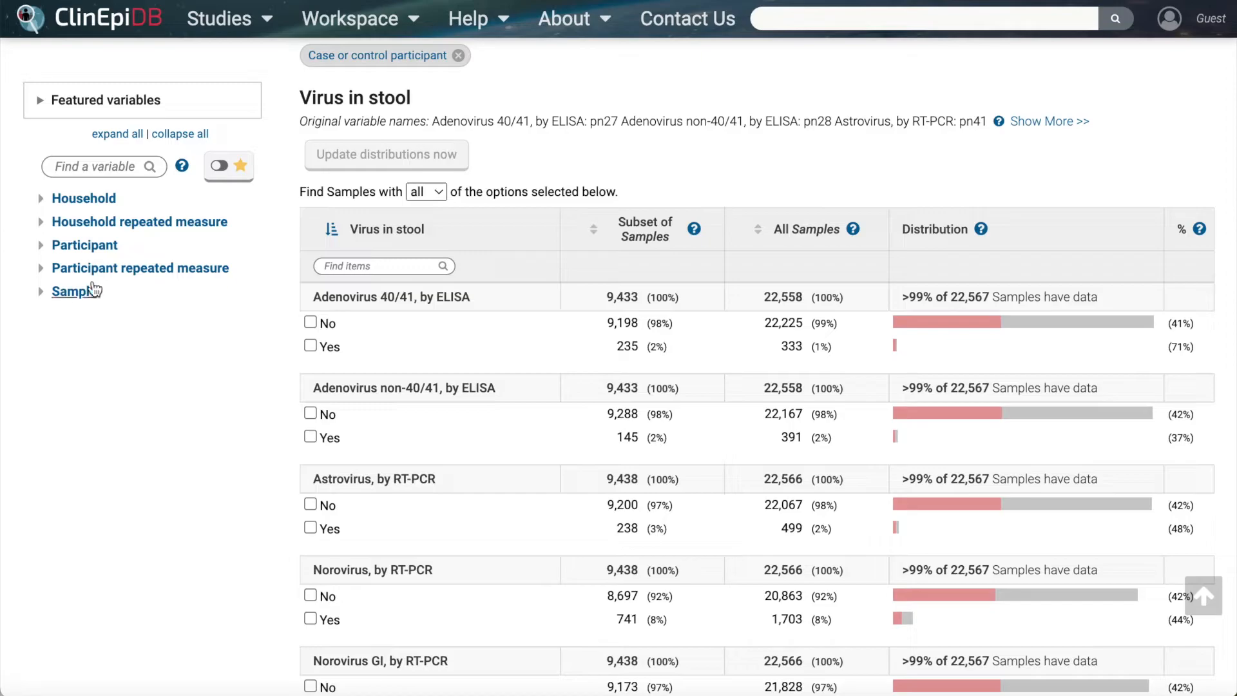
- Expand the Household water group under Household and show the distribution of Water trips per day
scroll(293, 259, up, 1)
scroll(293, 260, up, 4)
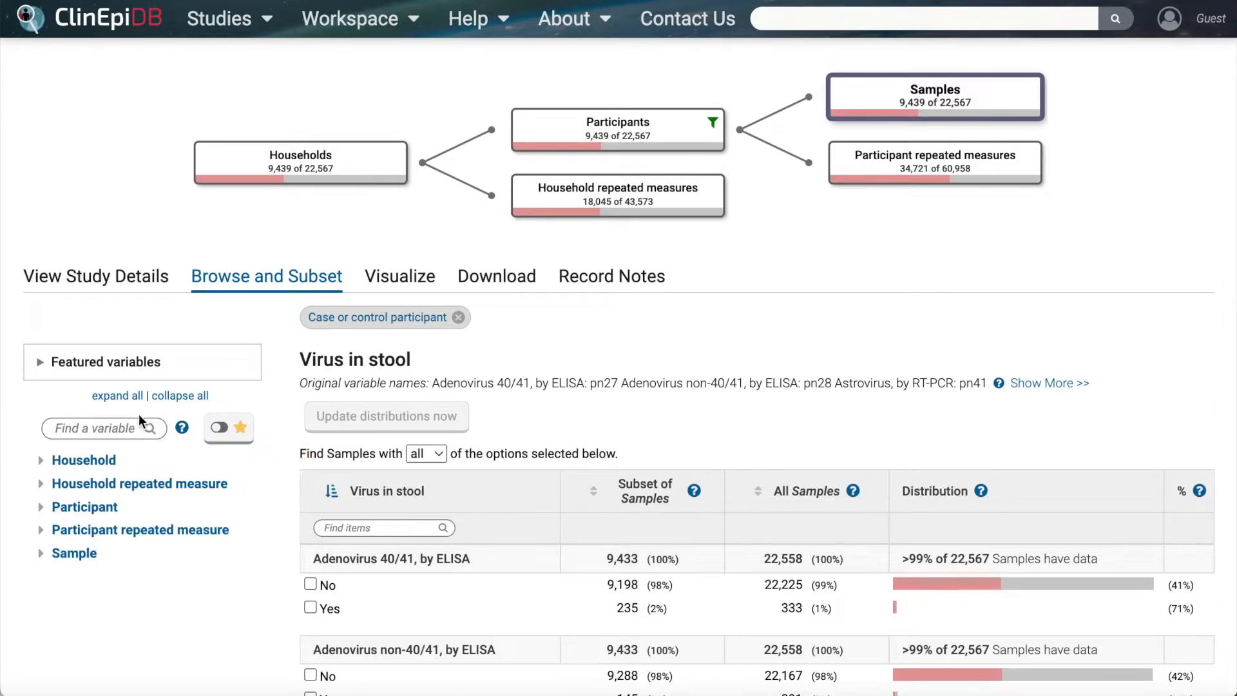
click(43, 462)
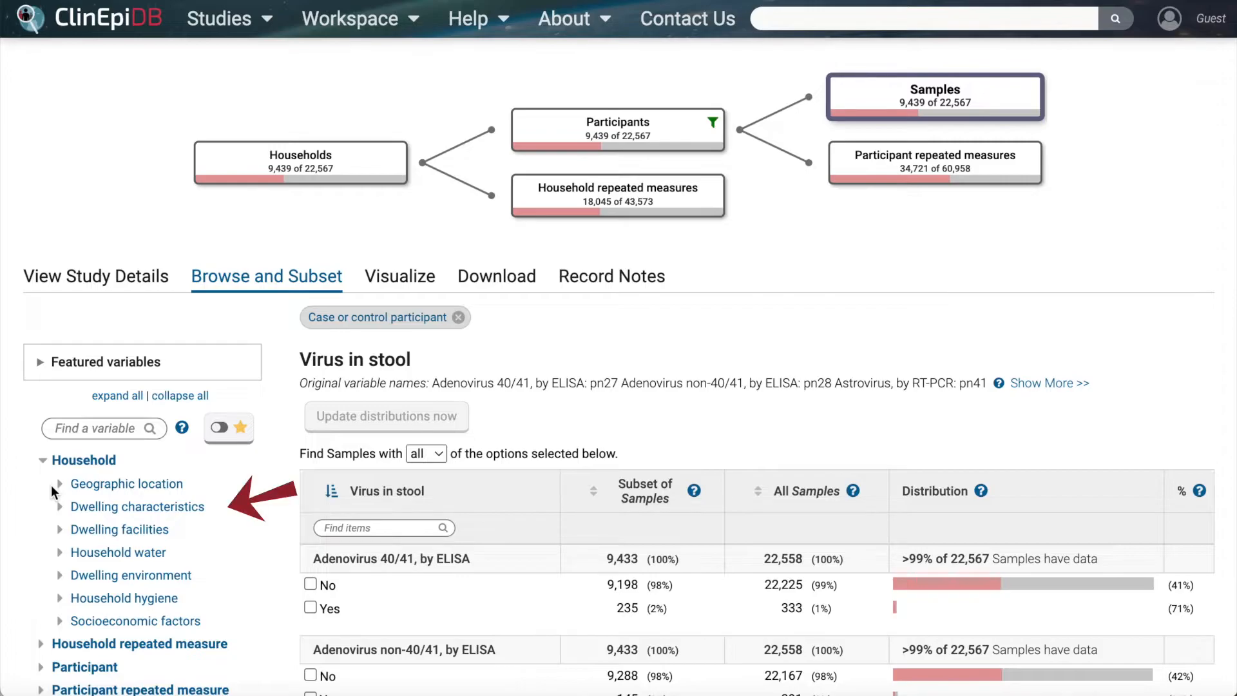
click(61, 554)
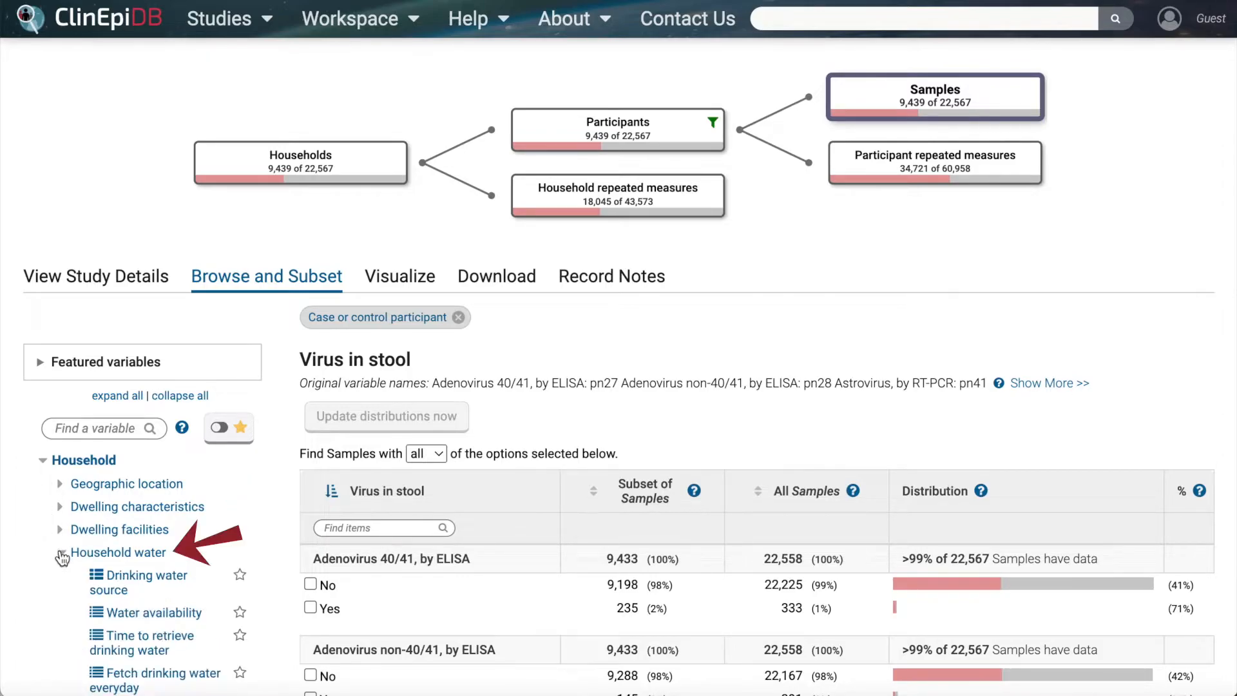
scroll(277, 507, down, 4)
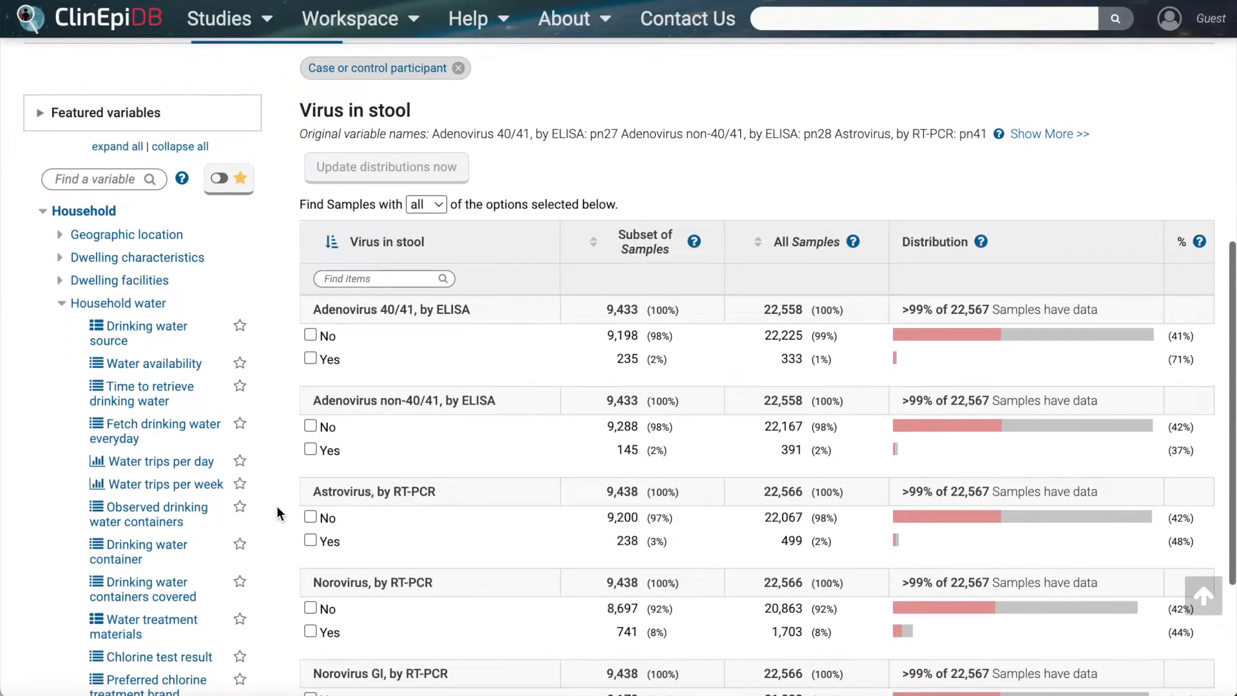
click(188, 464)
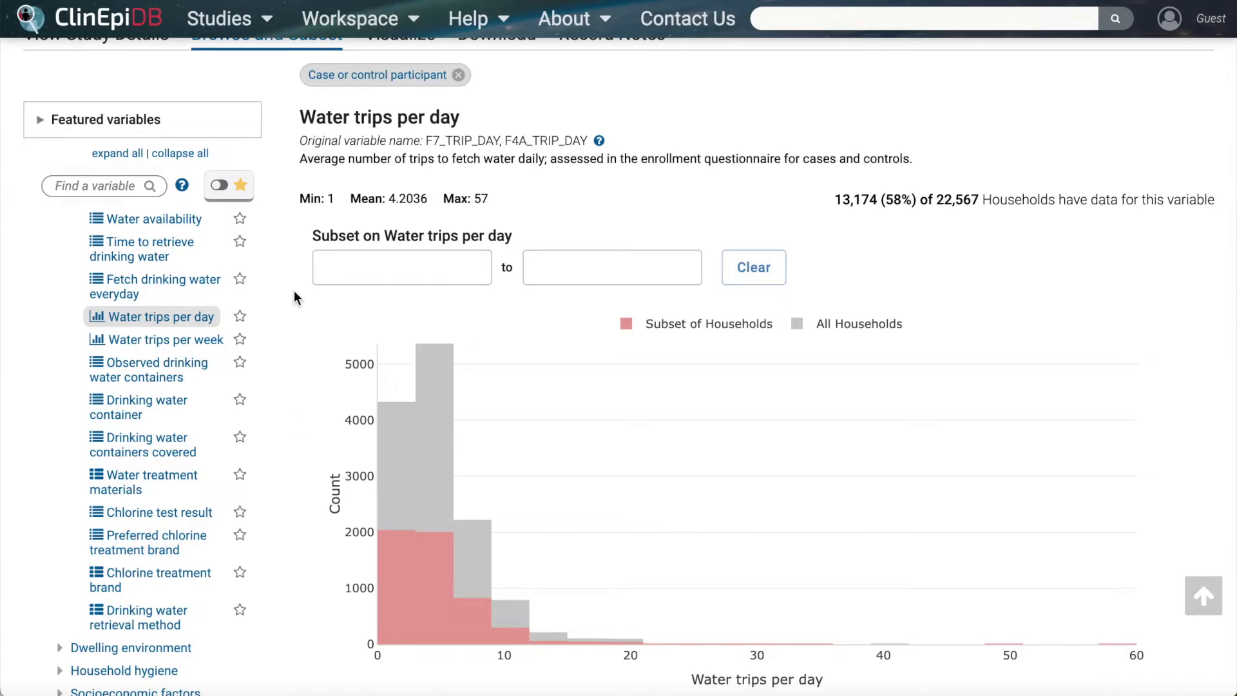
- Set the Water trips per day histogram's bin width to 1 and check the subset and total counts for the 2–3 trips bin
scroll(294, 291, down, 2)
scroll(294, 291, down, 5)
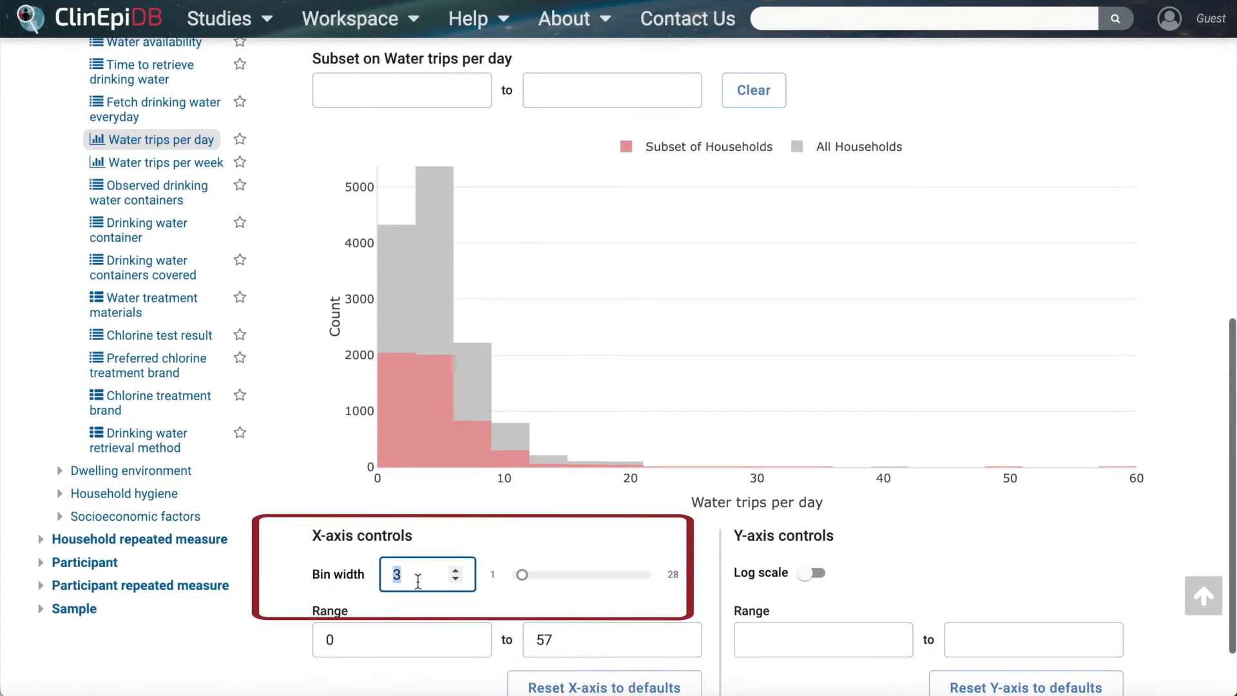
text(1)
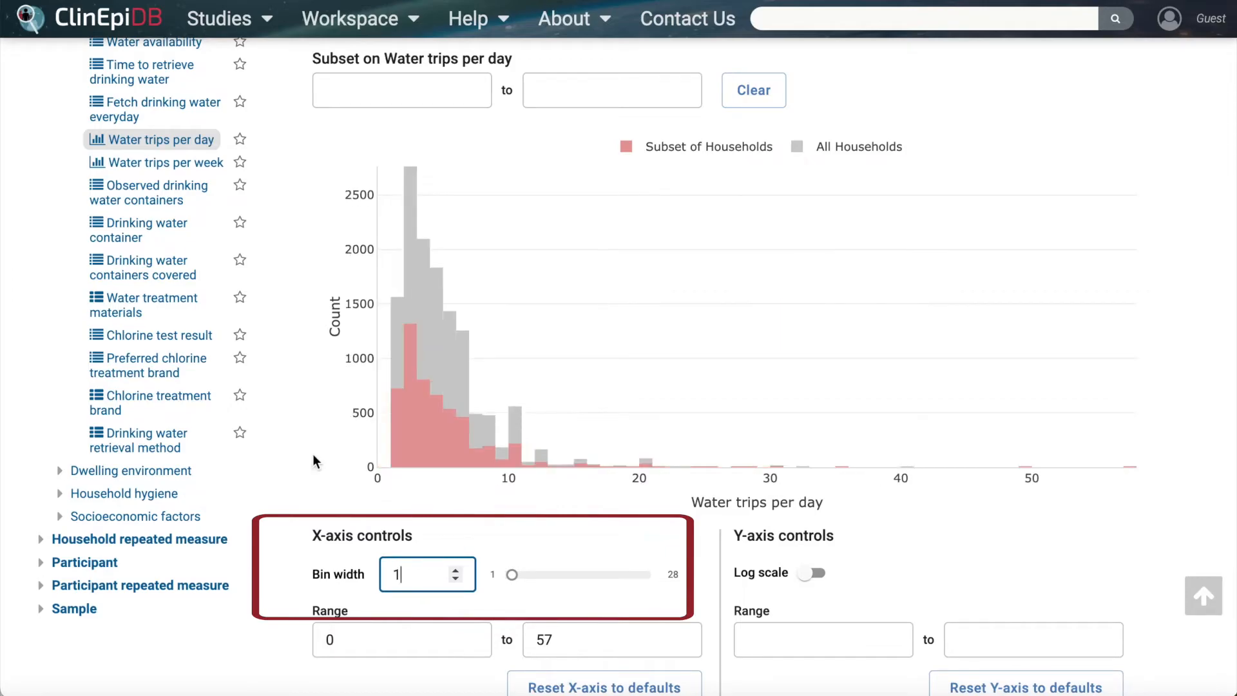
mouse_move(414, 352)
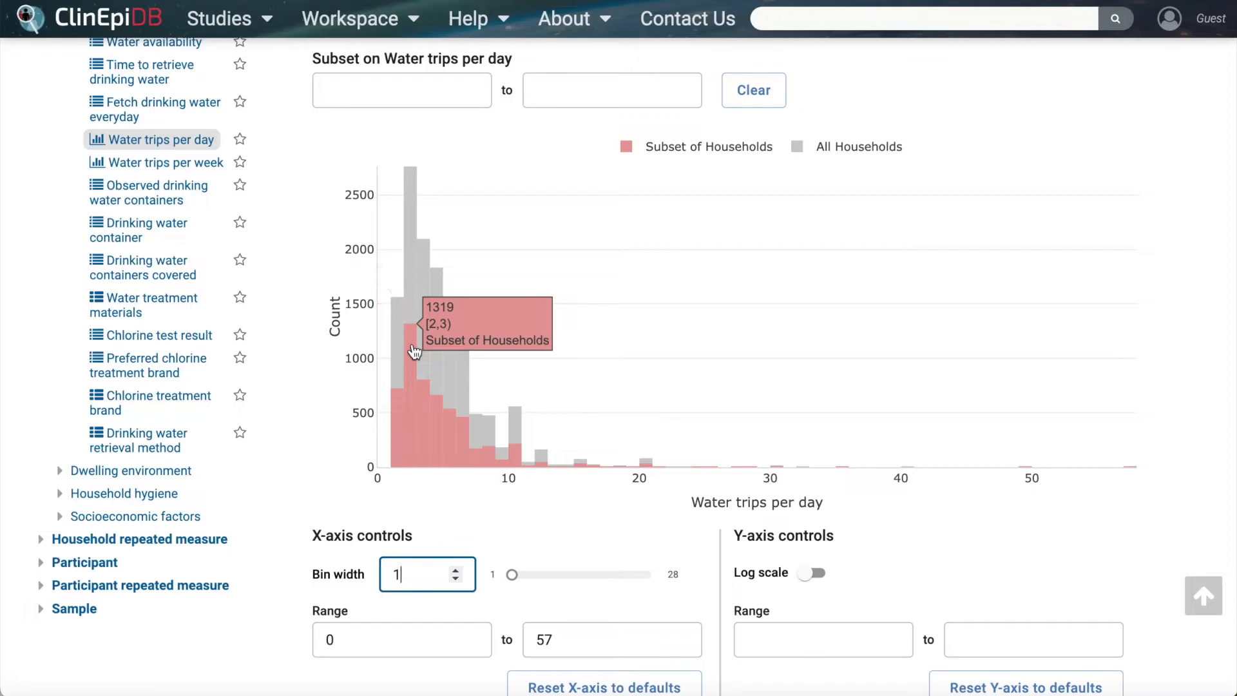
mouse_move(413, 295)
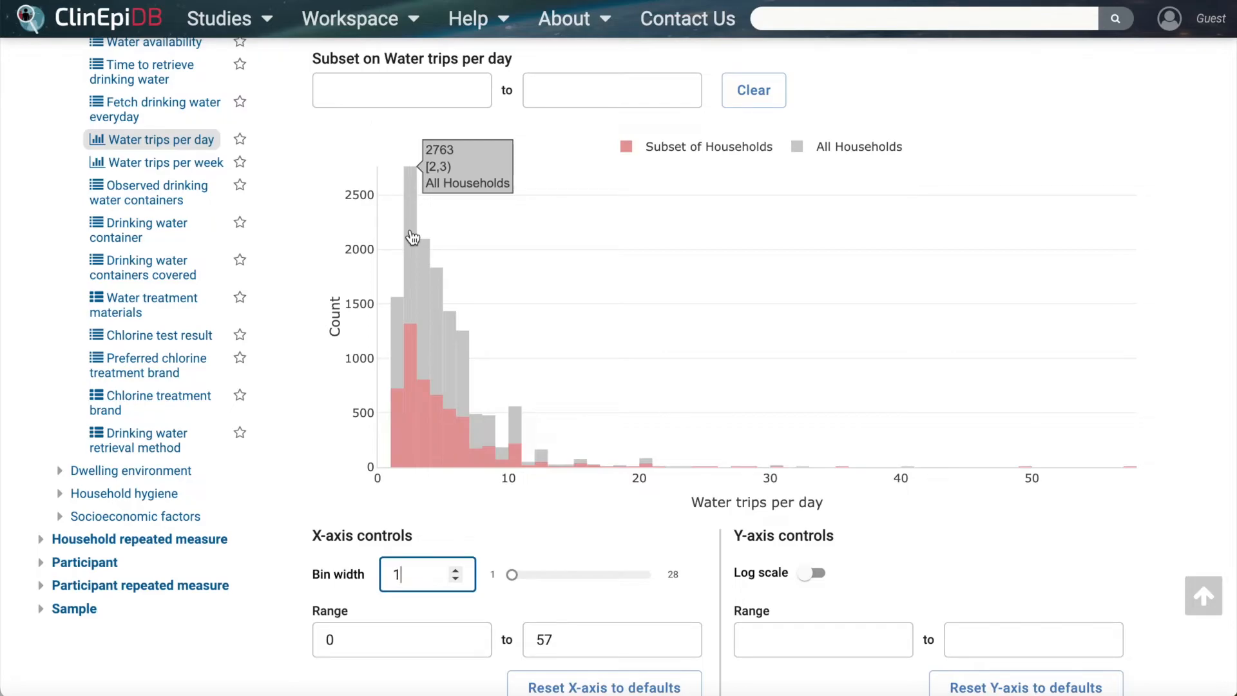
- Subset the households to Water trips per day from 1 to 3 on the histogram and check the active filters
scroll(317, 300, down, 1)
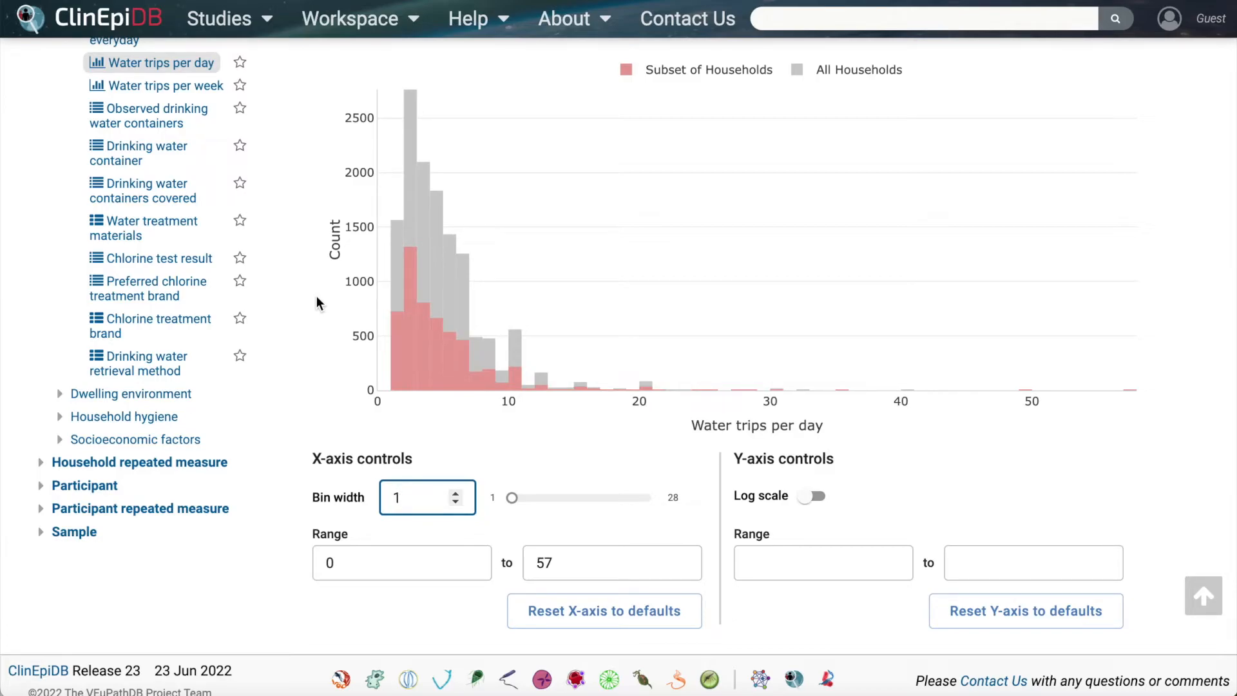
scroll(318, 302, up, 3)
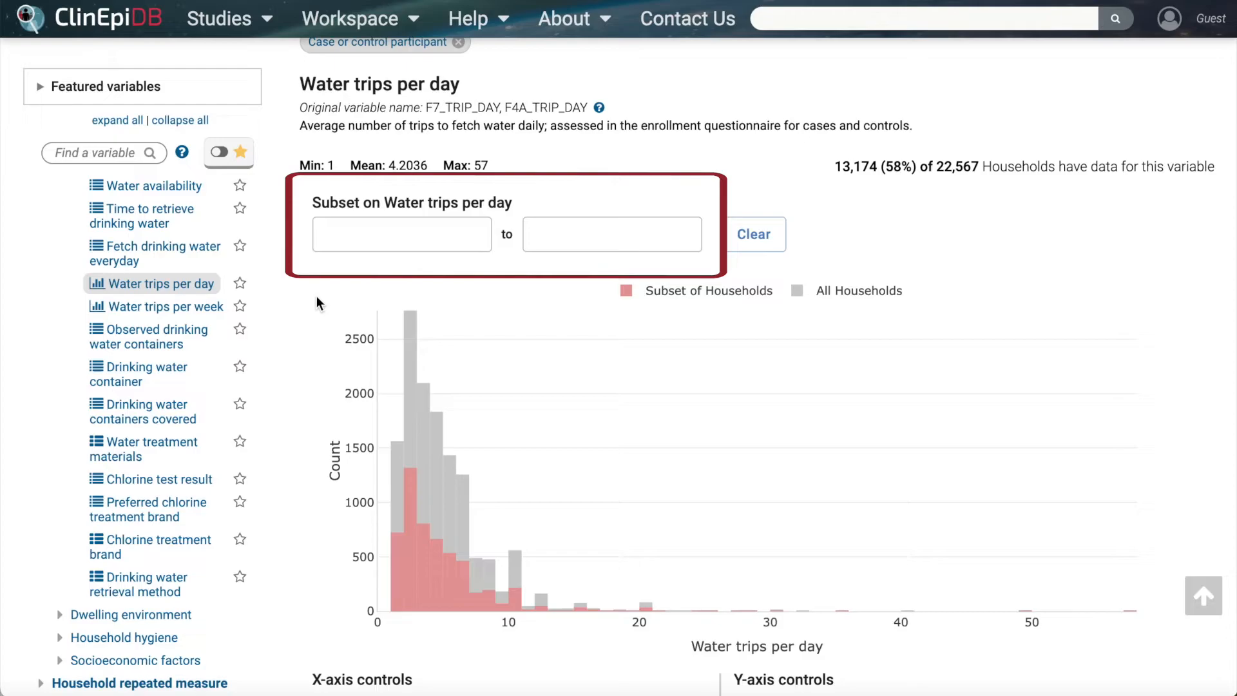
mouse_move(396, 495)
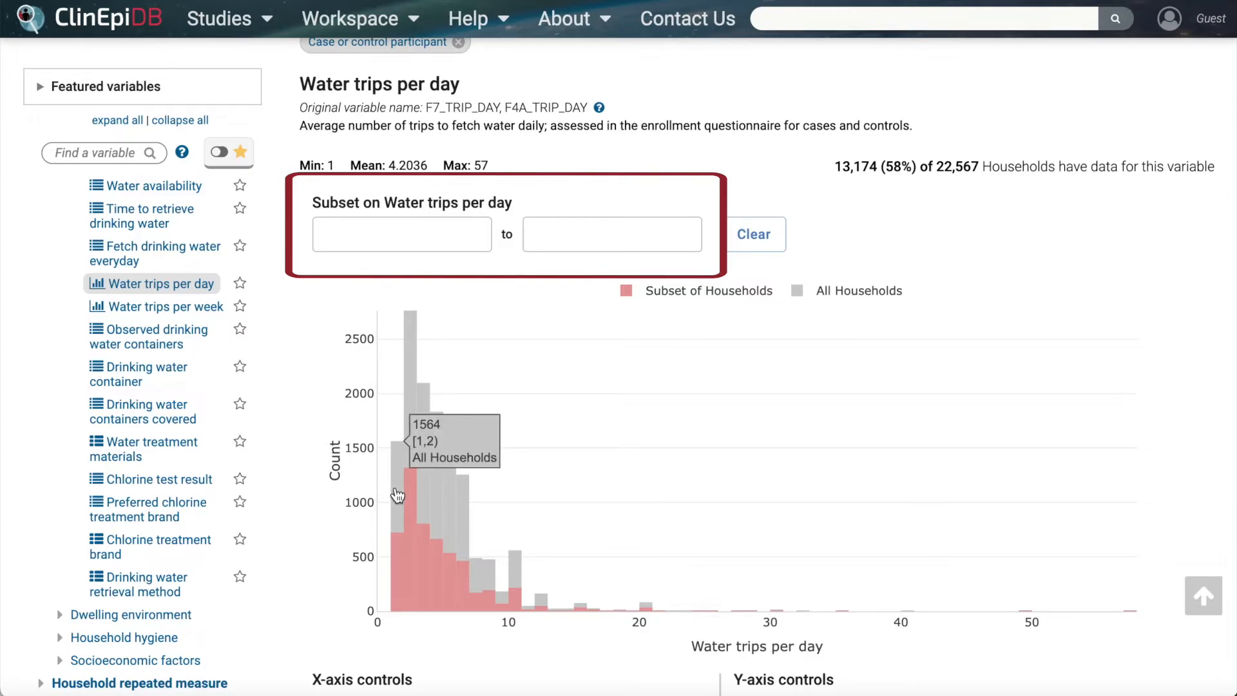
drag(393, 493, 425, 493)
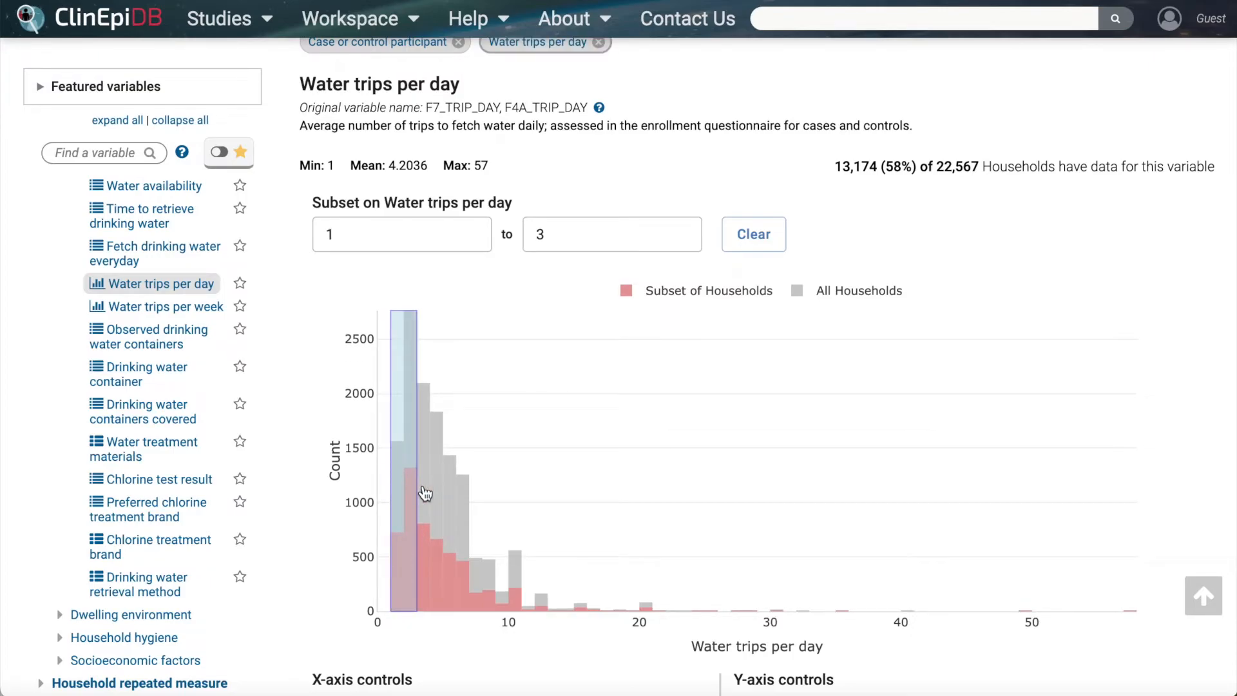
scroll(503, 389, up, 3)
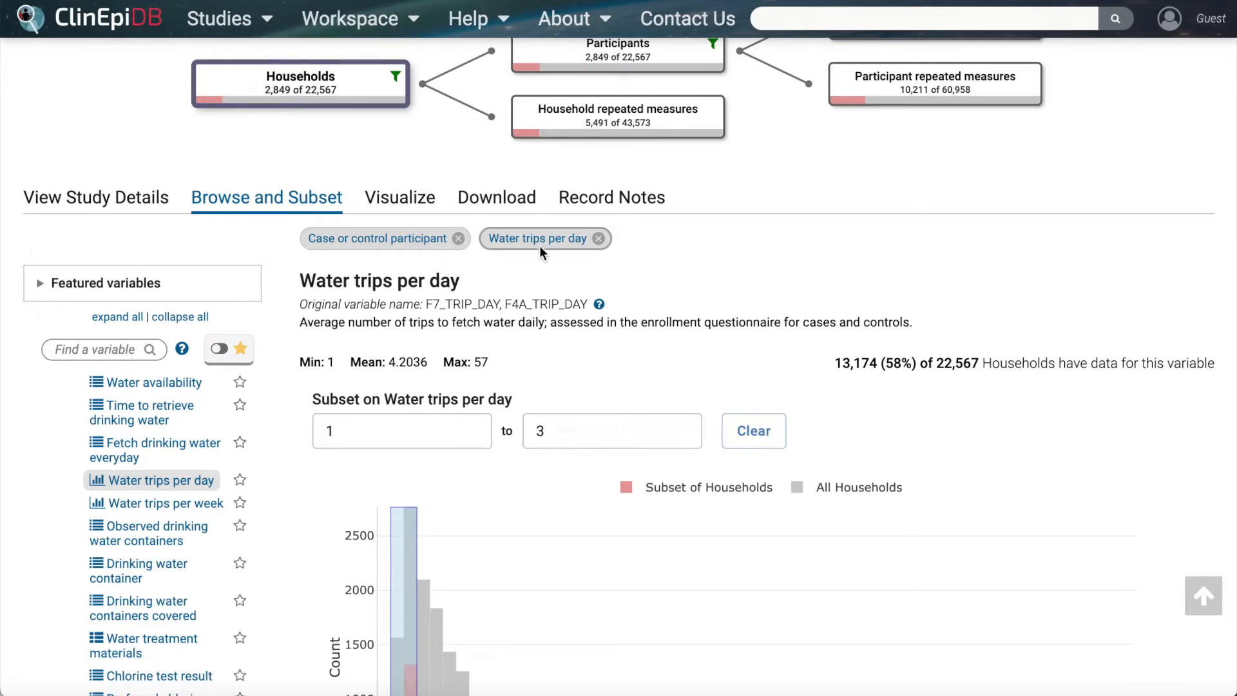
mouse_move(542, 243)
- Star Water trips per day, browse the Dwelling characteristics and Dwelling facilities variables, and collapse the Household category
click(241, 481)
scroll(155, 440, up, 3)
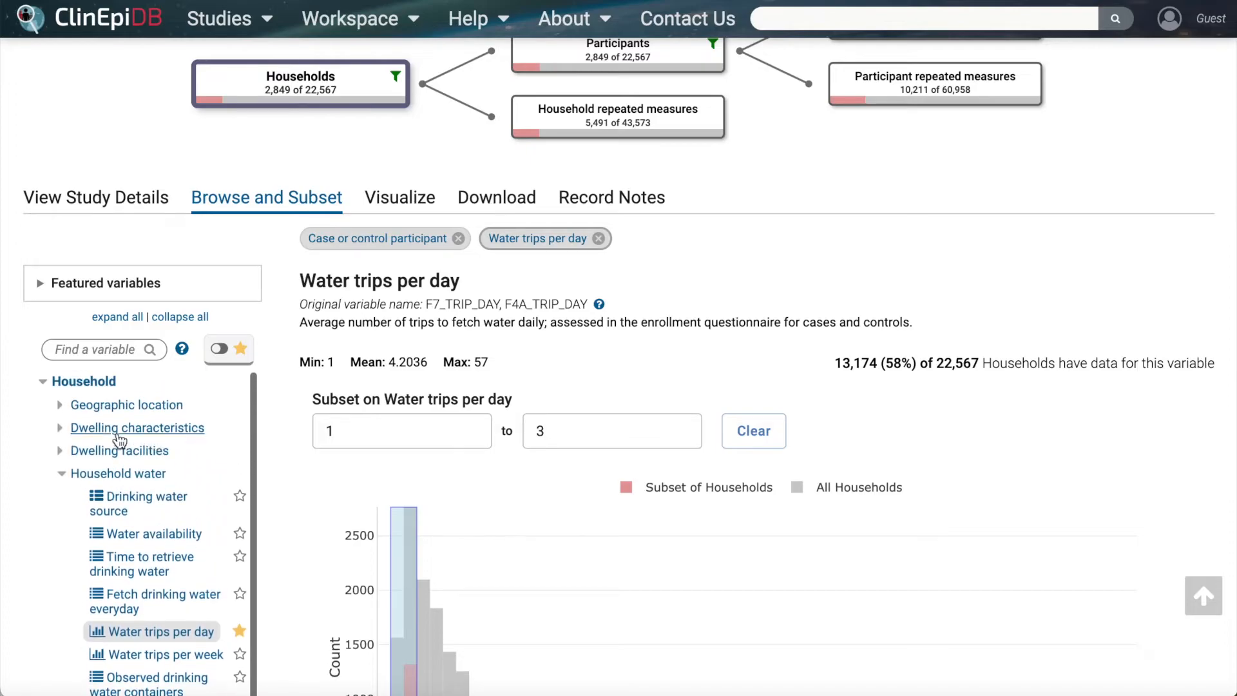
click(65, 429)
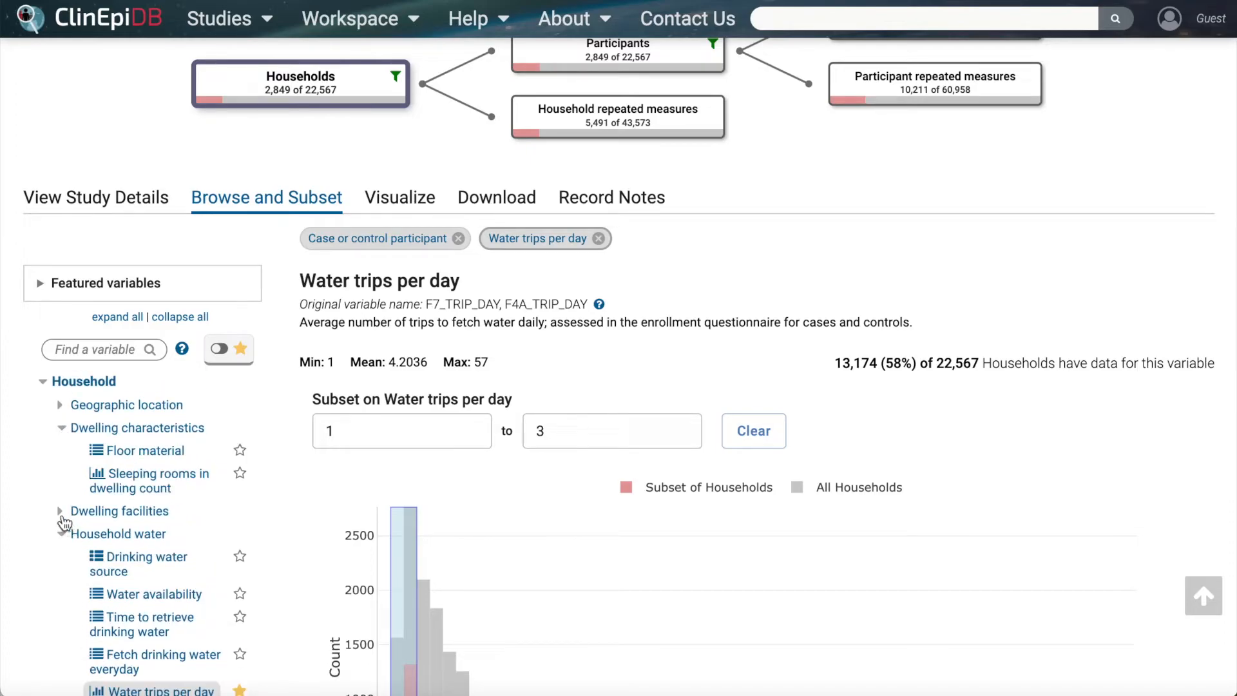
click(63, 514)
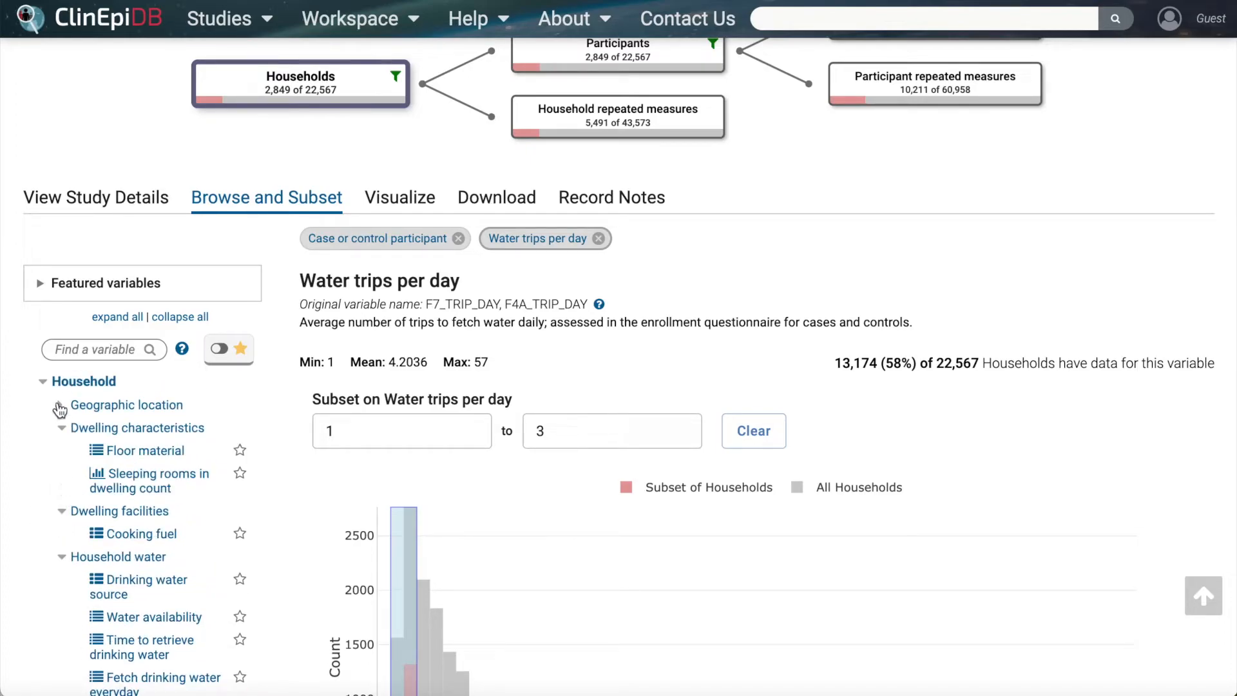
click(46, 382)
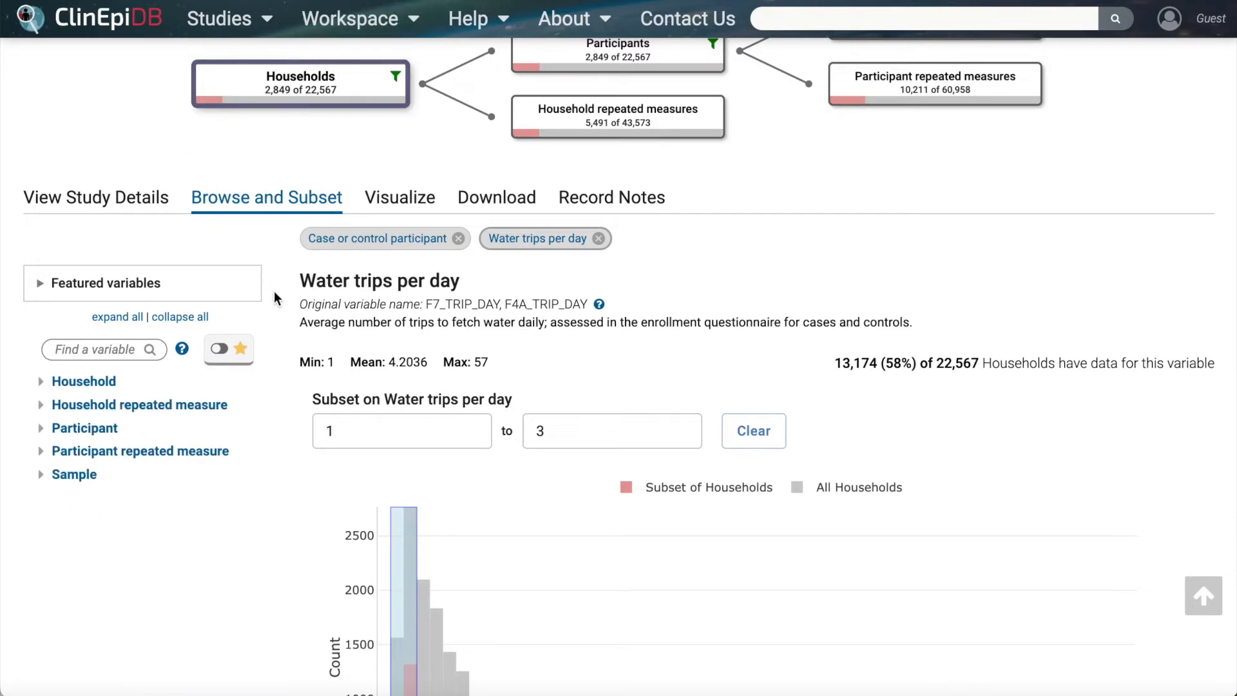
- Search the variables for "hyg" and show the Usual hand washing variable
click(115, 348)
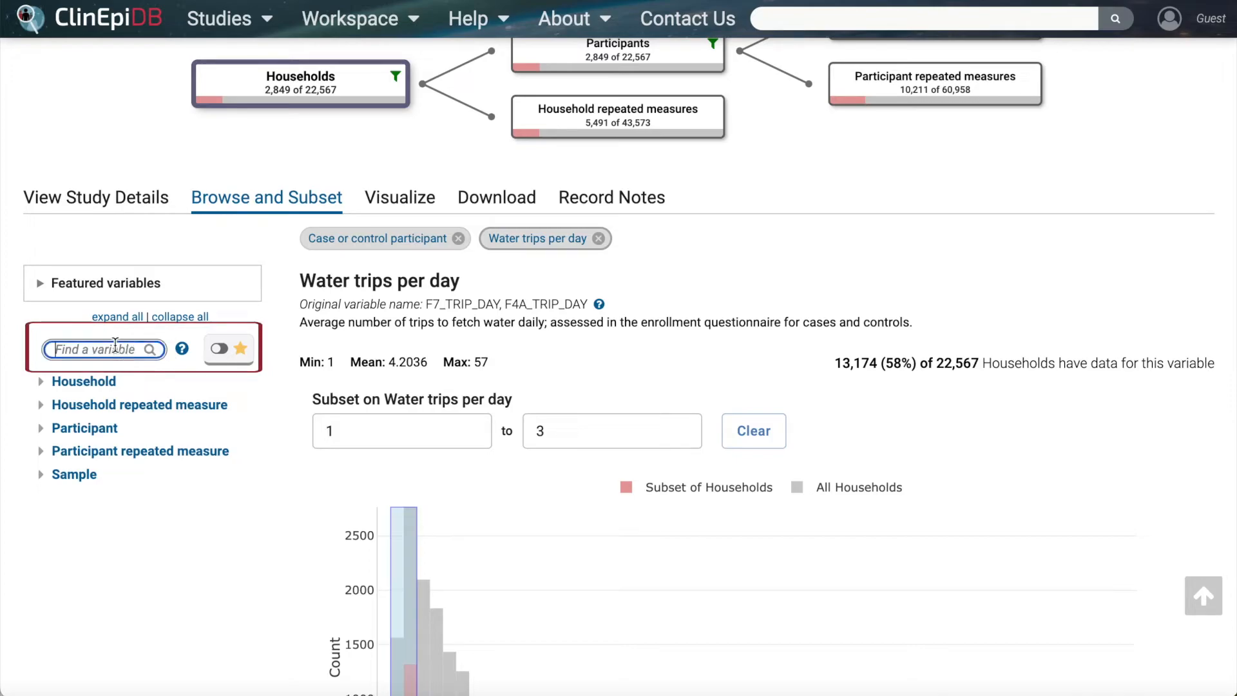
text(hyg)
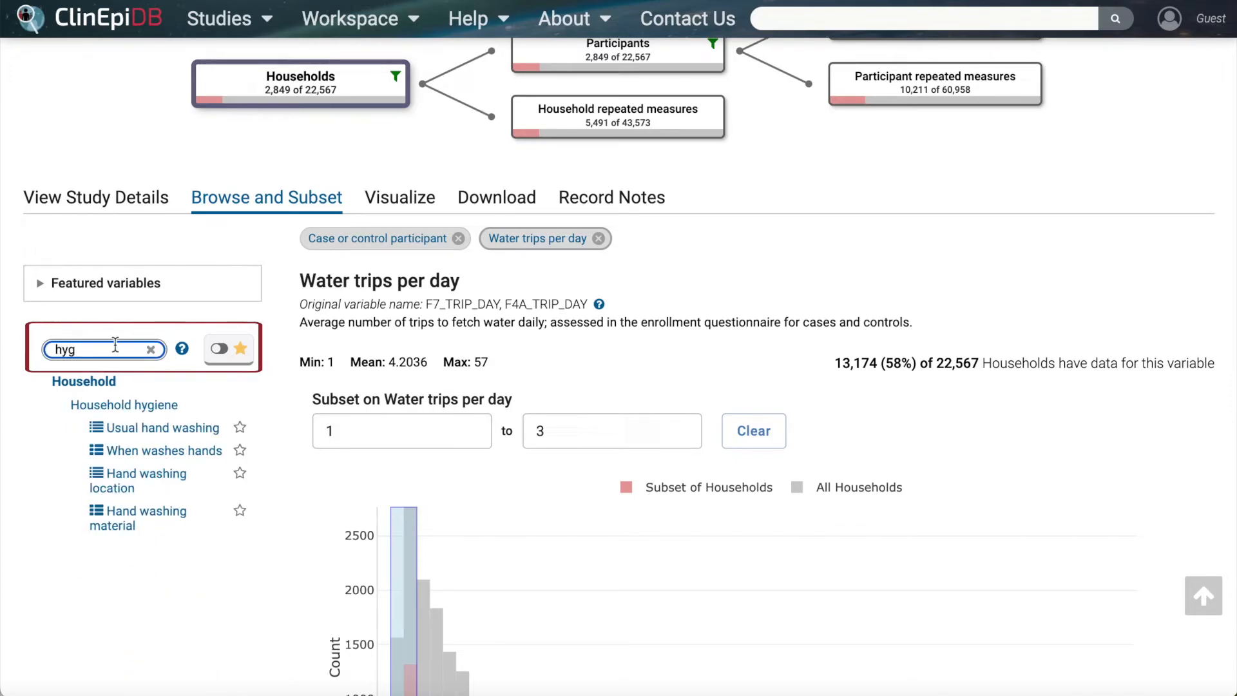
click(195, 430)
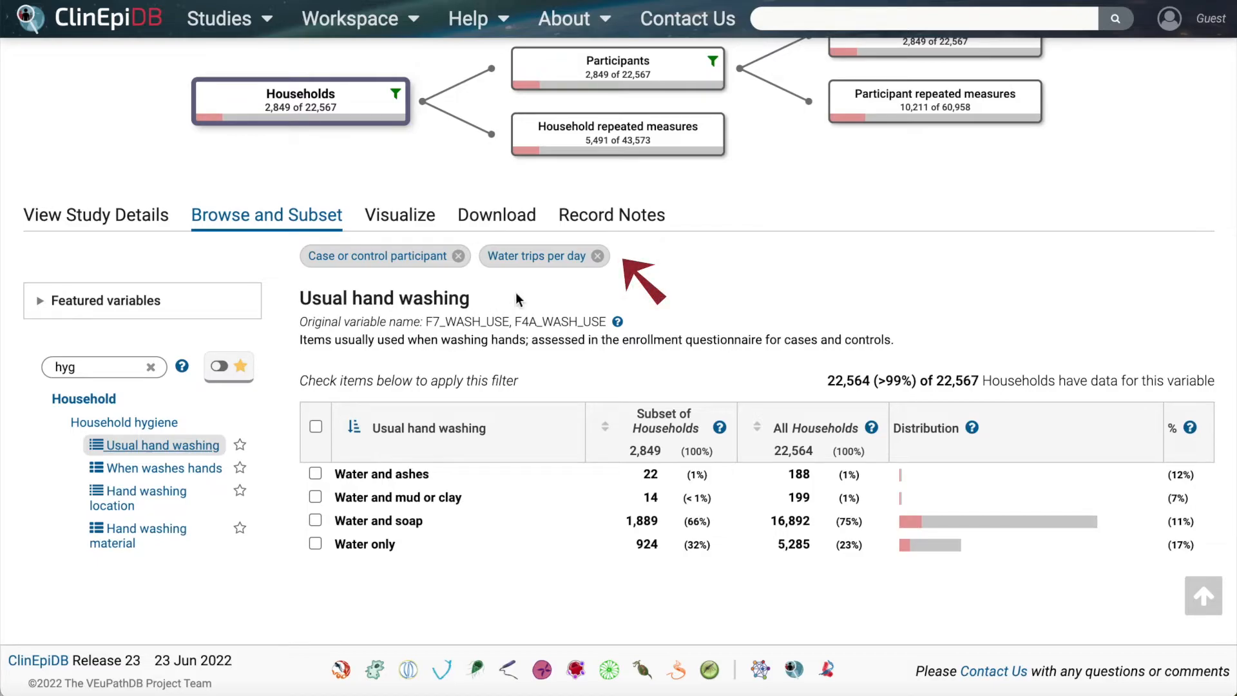
- Remove the Water trips per day filter and star the Usual hand washing variable
click(598, 256)
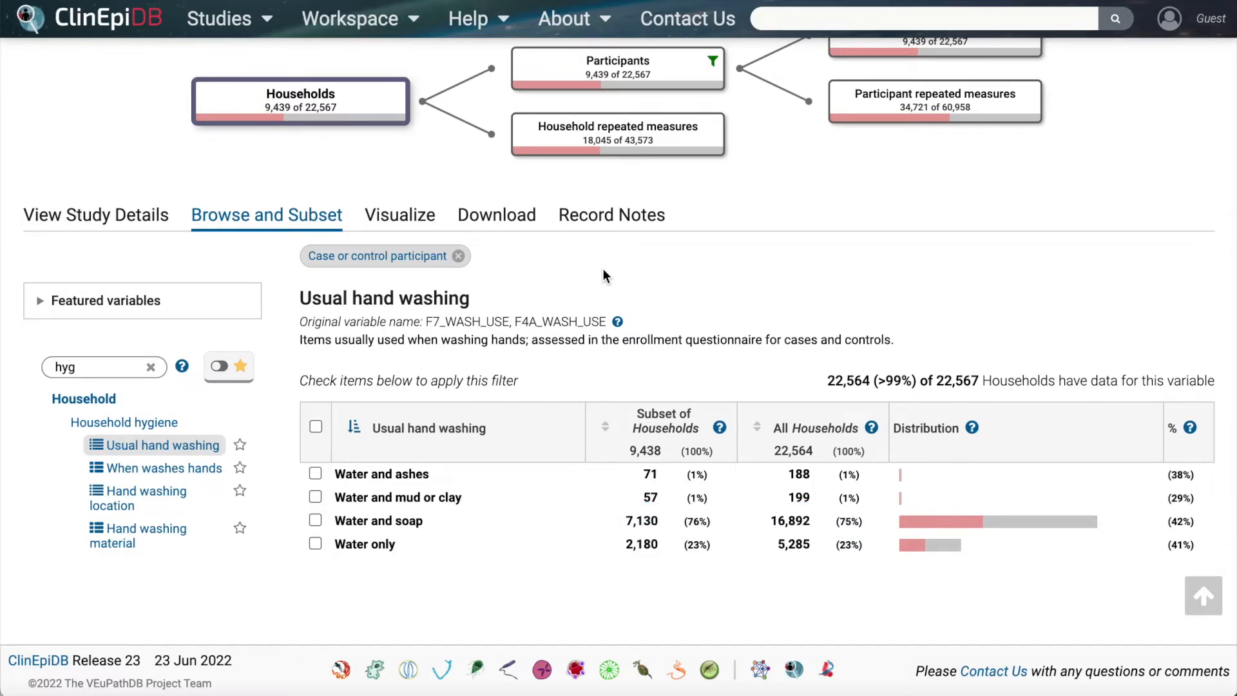
click(240, 445)
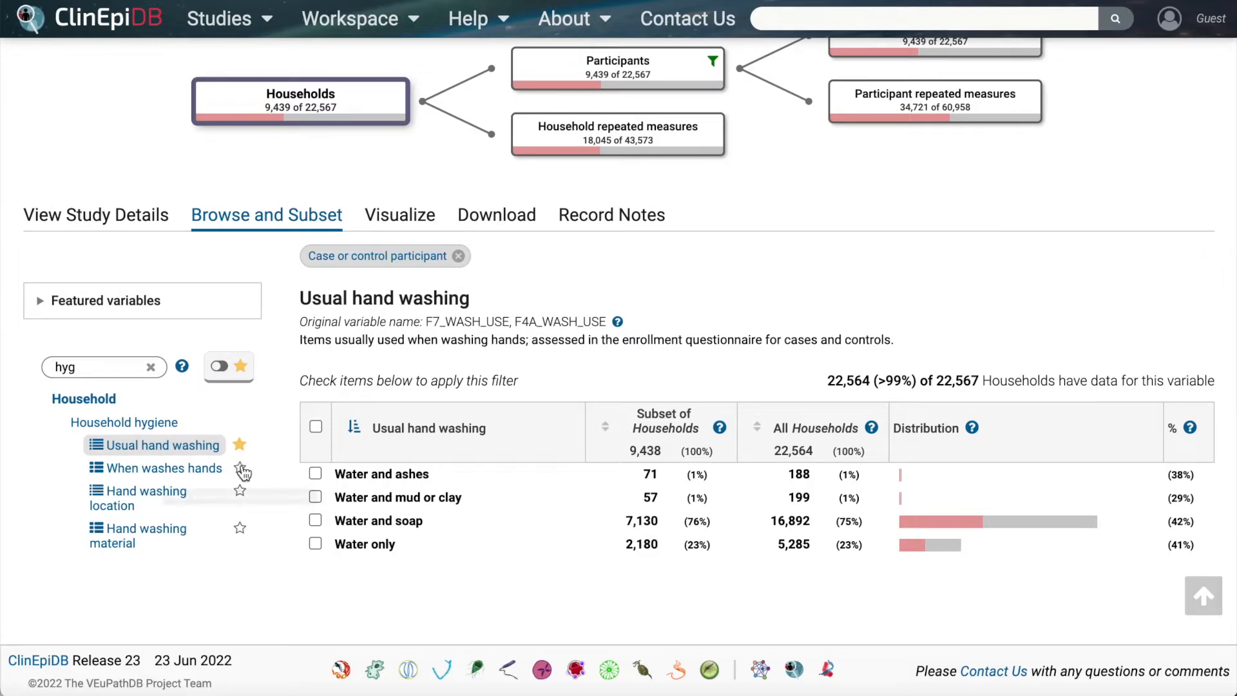
- Open the When washes hands variable and review its subset and total household distributions down to Never washes hands
click(205, 477)
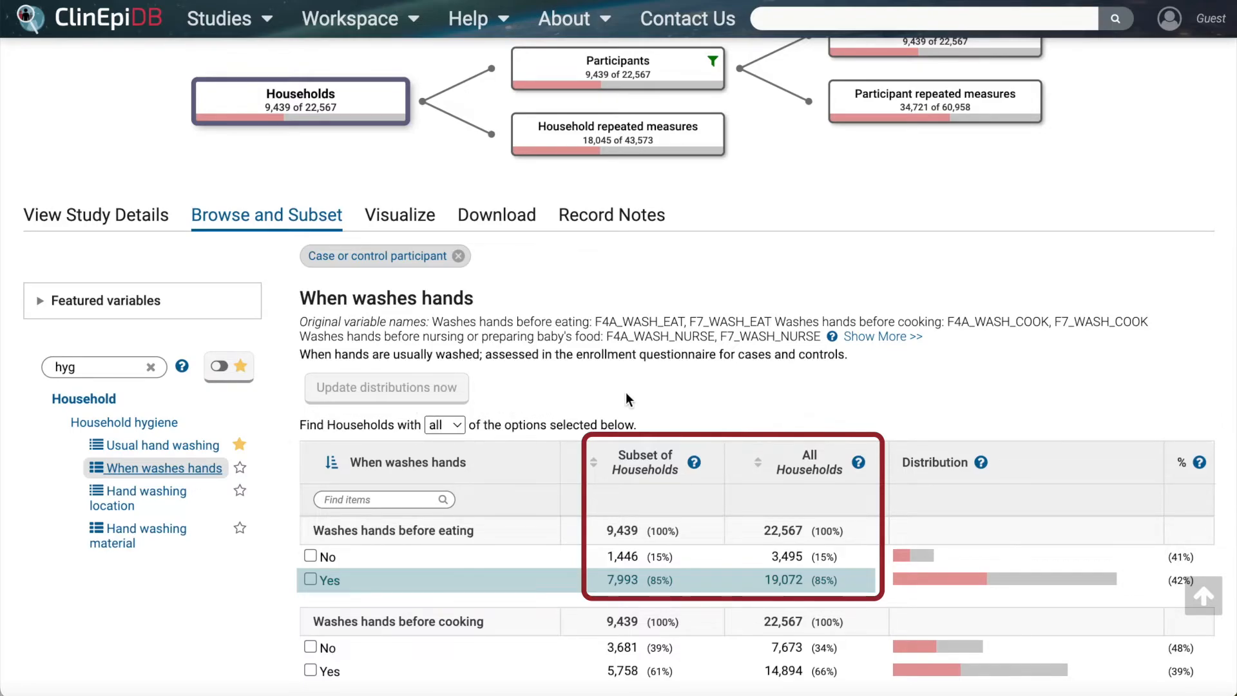
scroll(560, 443, down, 10)
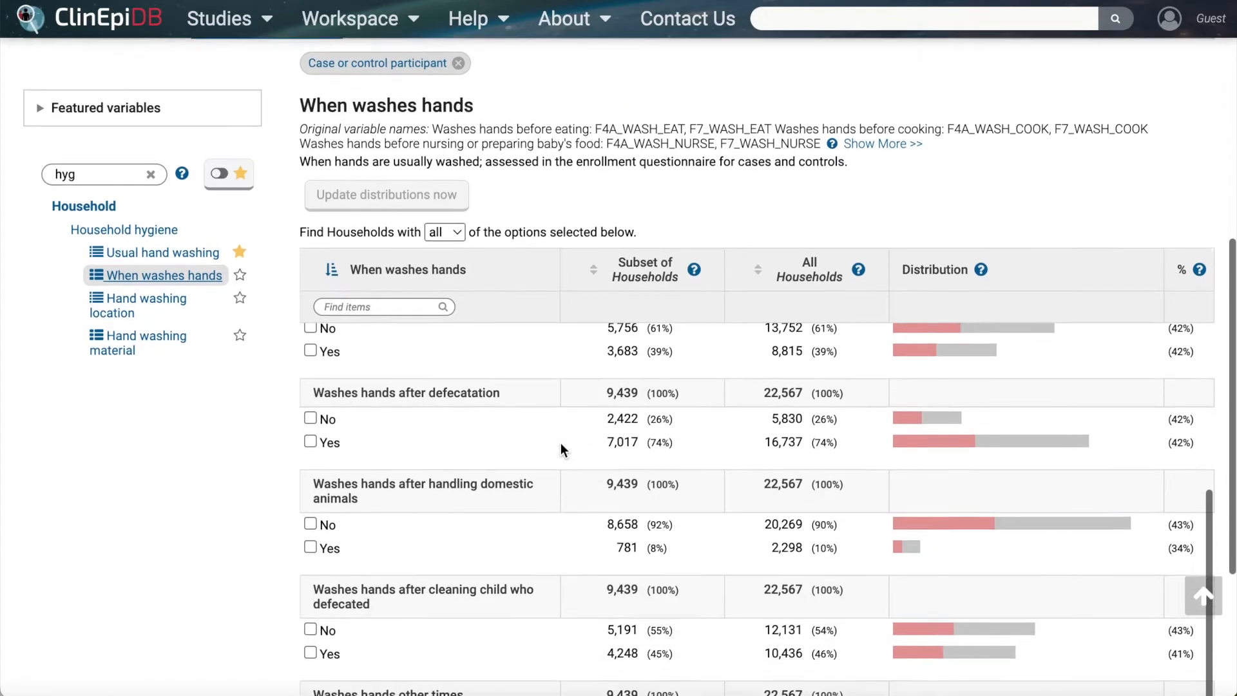
scroll(561, 444, down, 5)
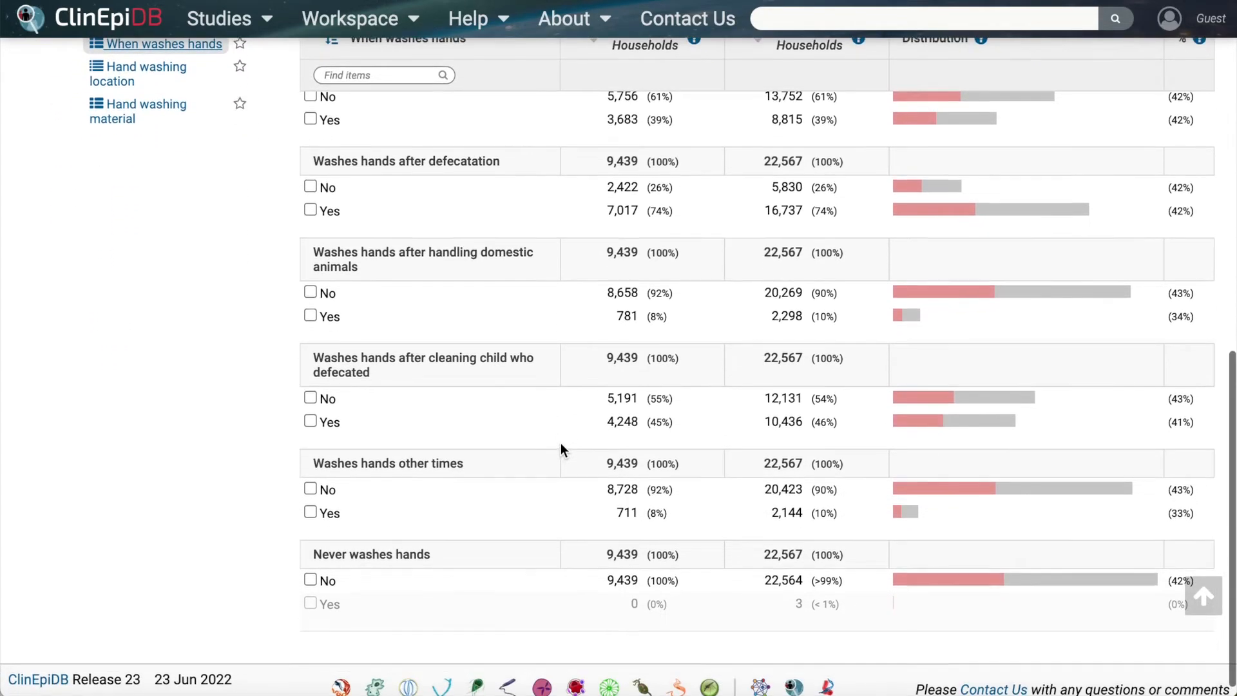
- Star the When washes hands variable and restrict the variable list to starred variables only
scroll(561, 442, up, 15)
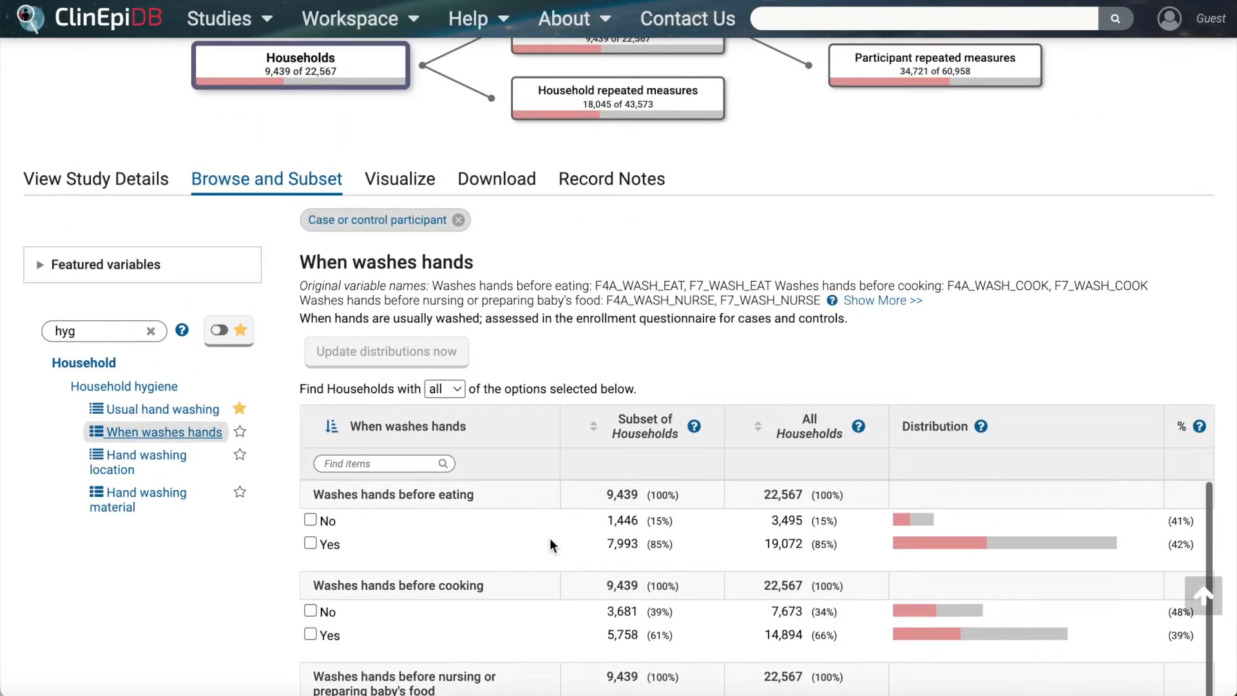
scroll(551, 539, up, 1)
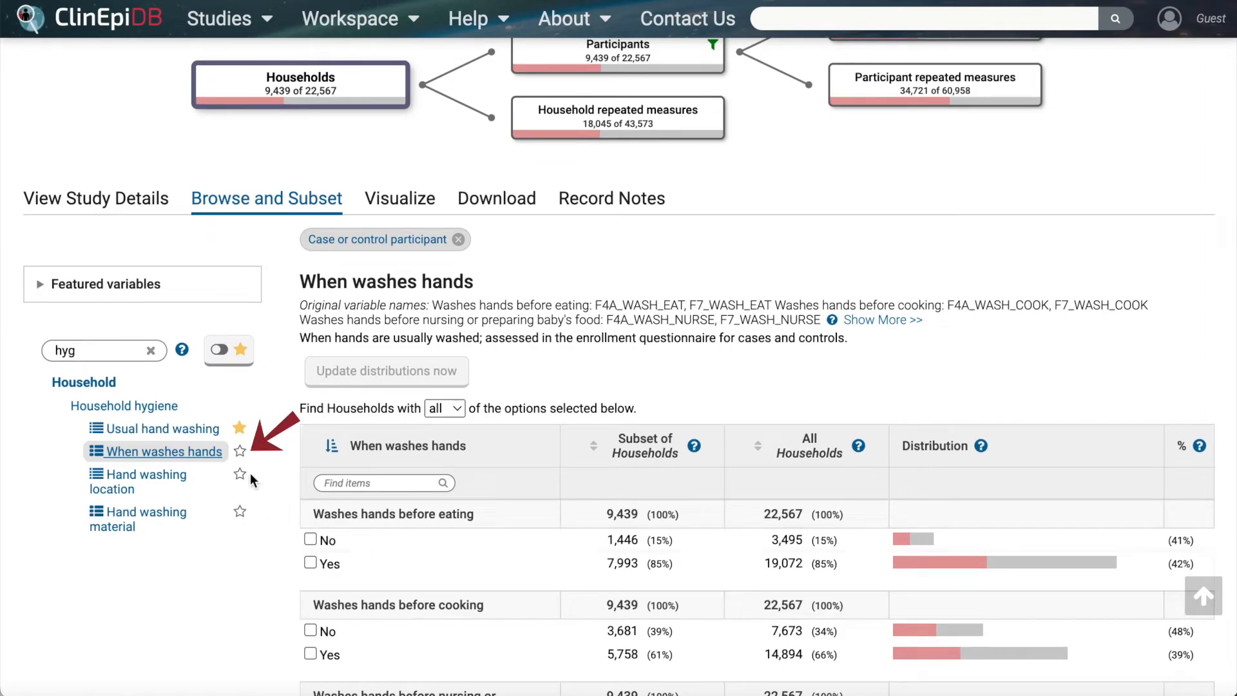
click(240, 451)
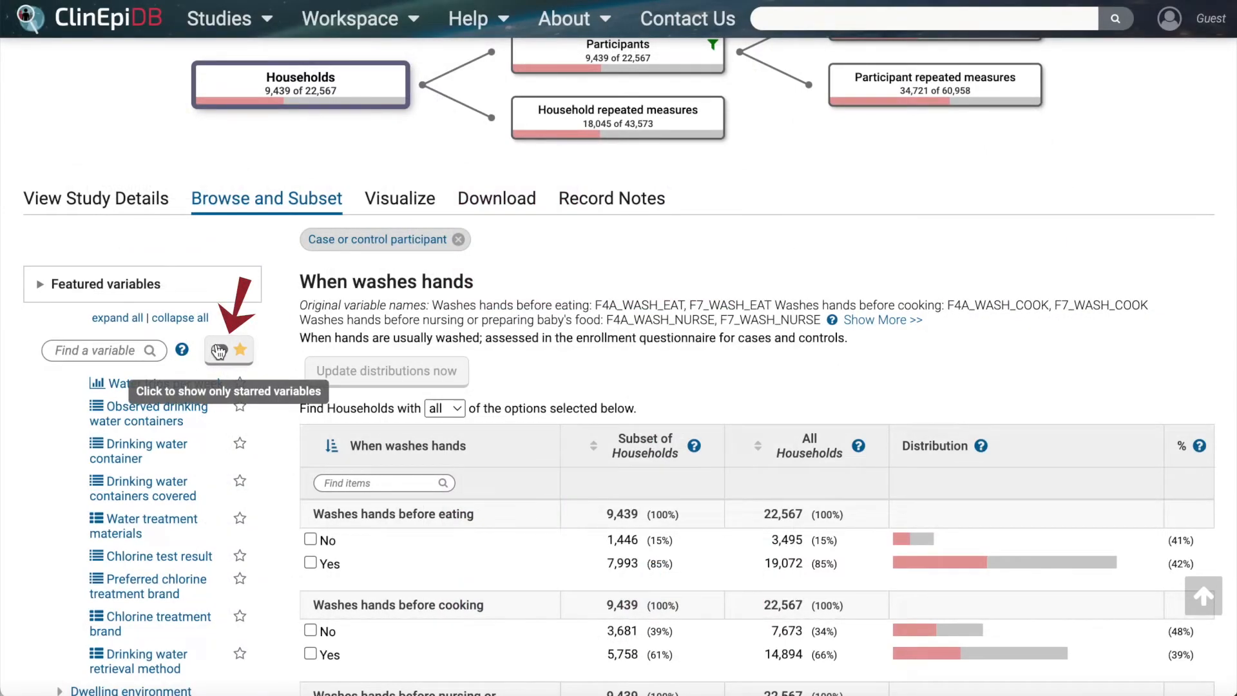
click(219, 351)
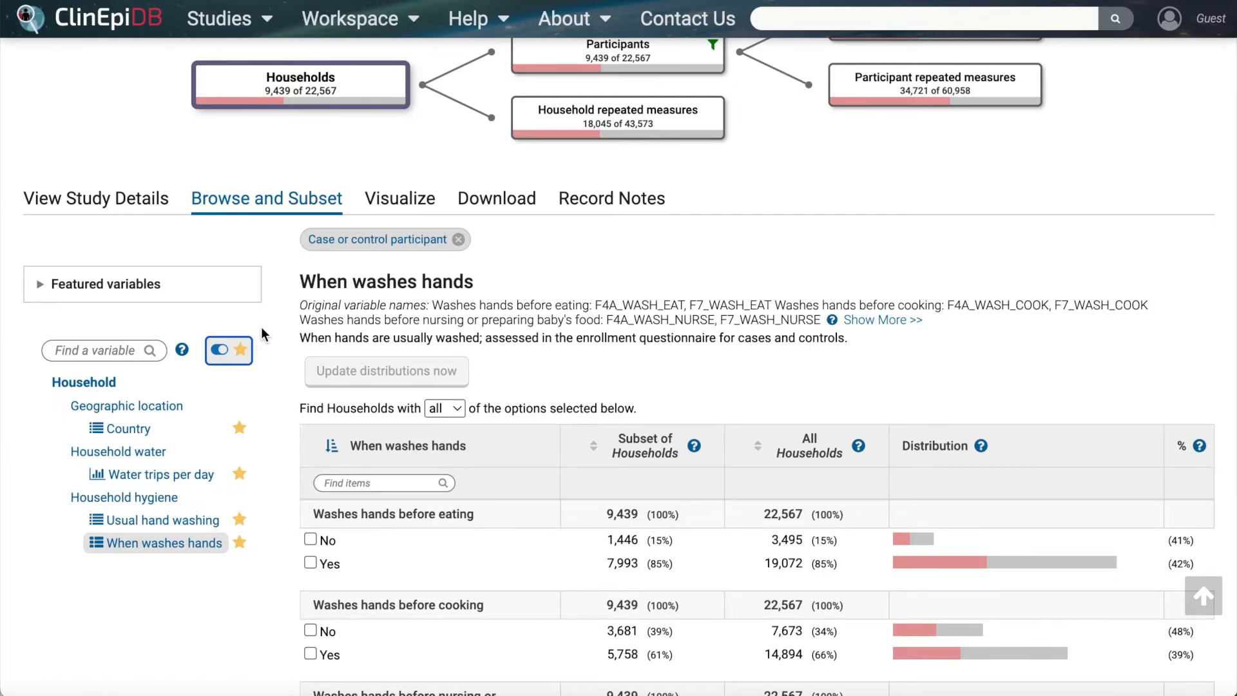
- Rename the unnamed GEMS1 Case Control analysis as "Name me"
scroll(261, 327, up, 3)
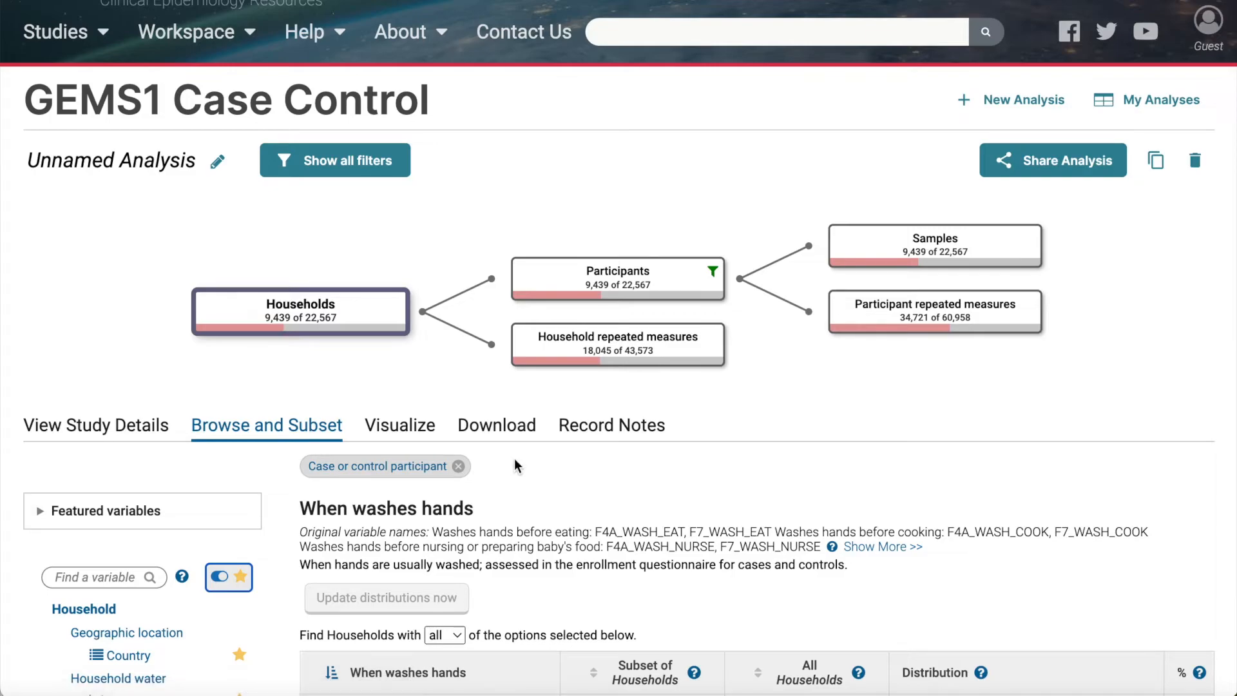
click(217, 162)
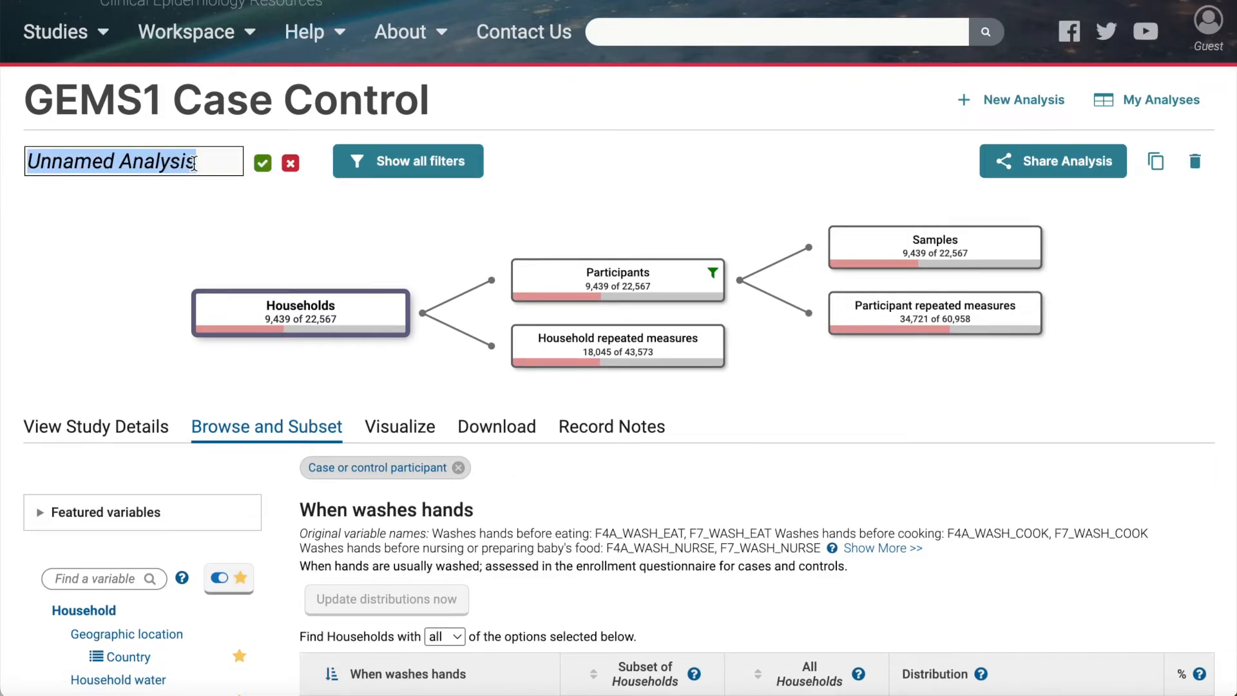
text(Name me)
key(Return)
- Record "Demo analysis" as the analysis description in the analysis notes
click(600, 427)
click(472, 525)
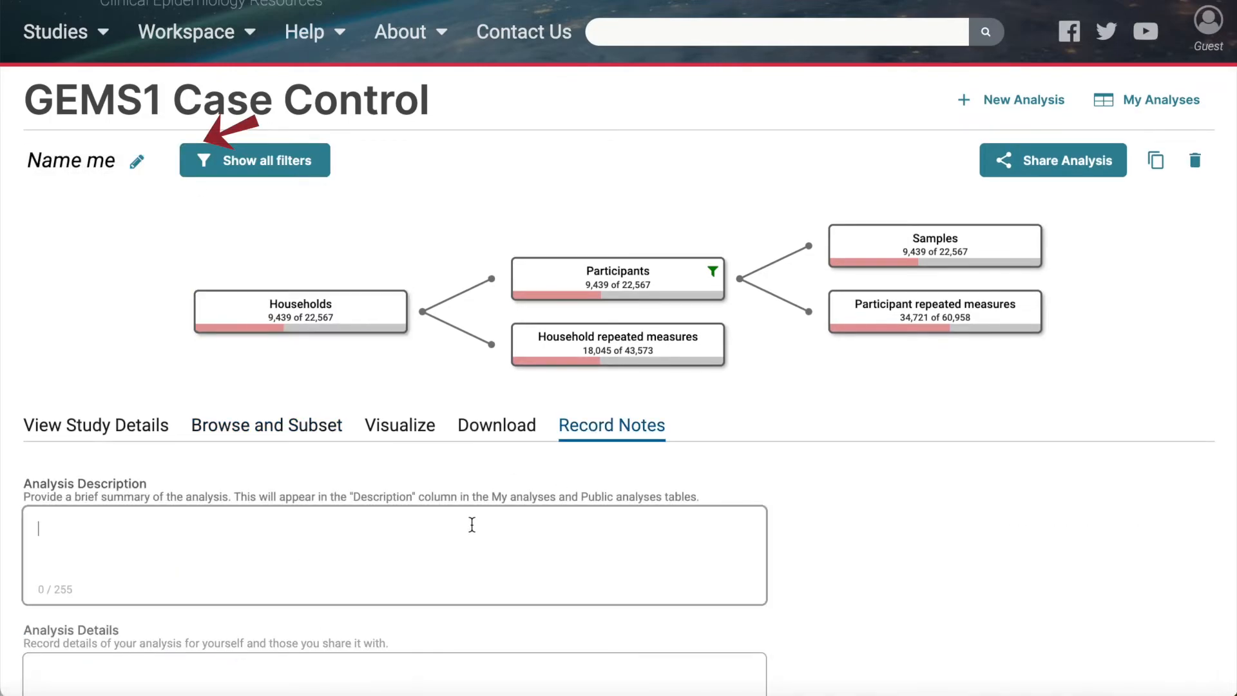
text(Demo analysis)
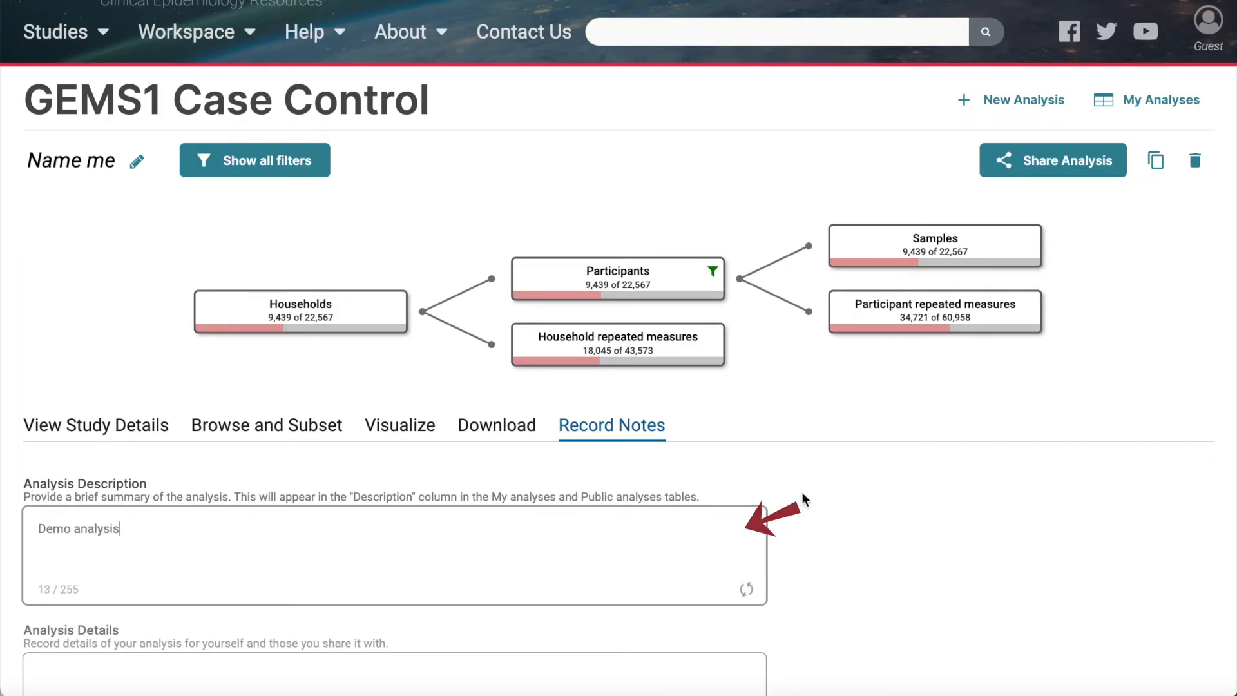
click(866, 489)
- Open the list of saved analyses in the workspace
mouse_move(225, 121)
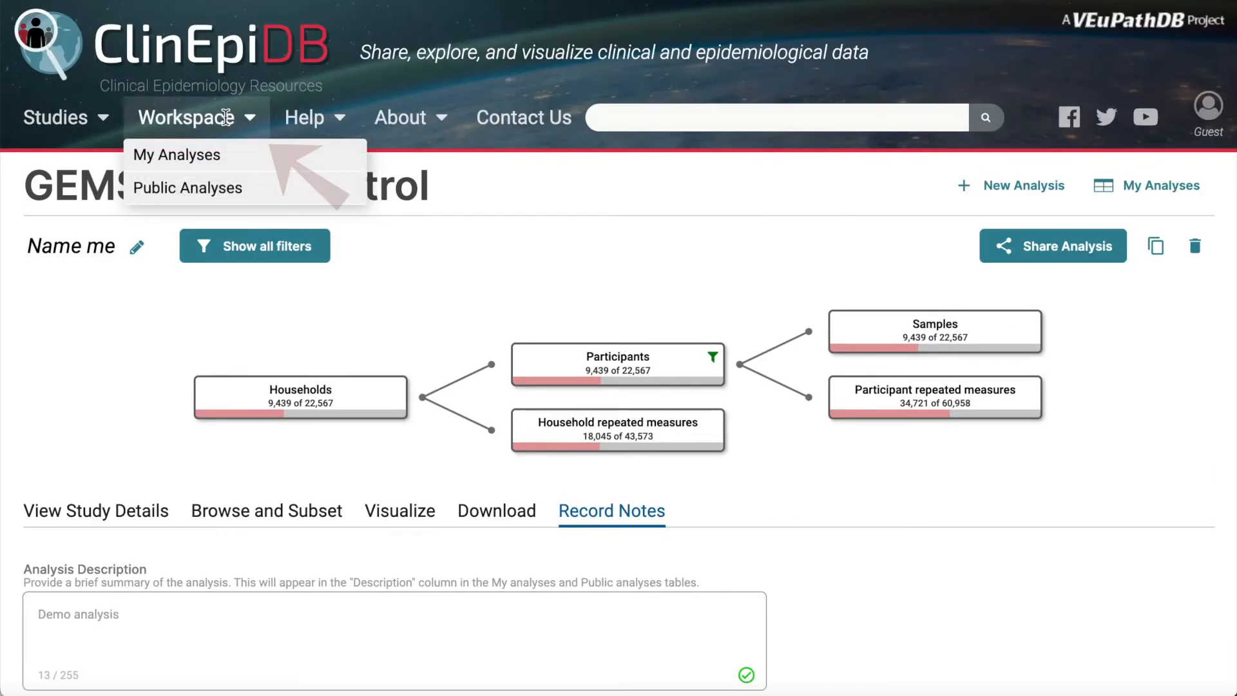
click(221, 166)
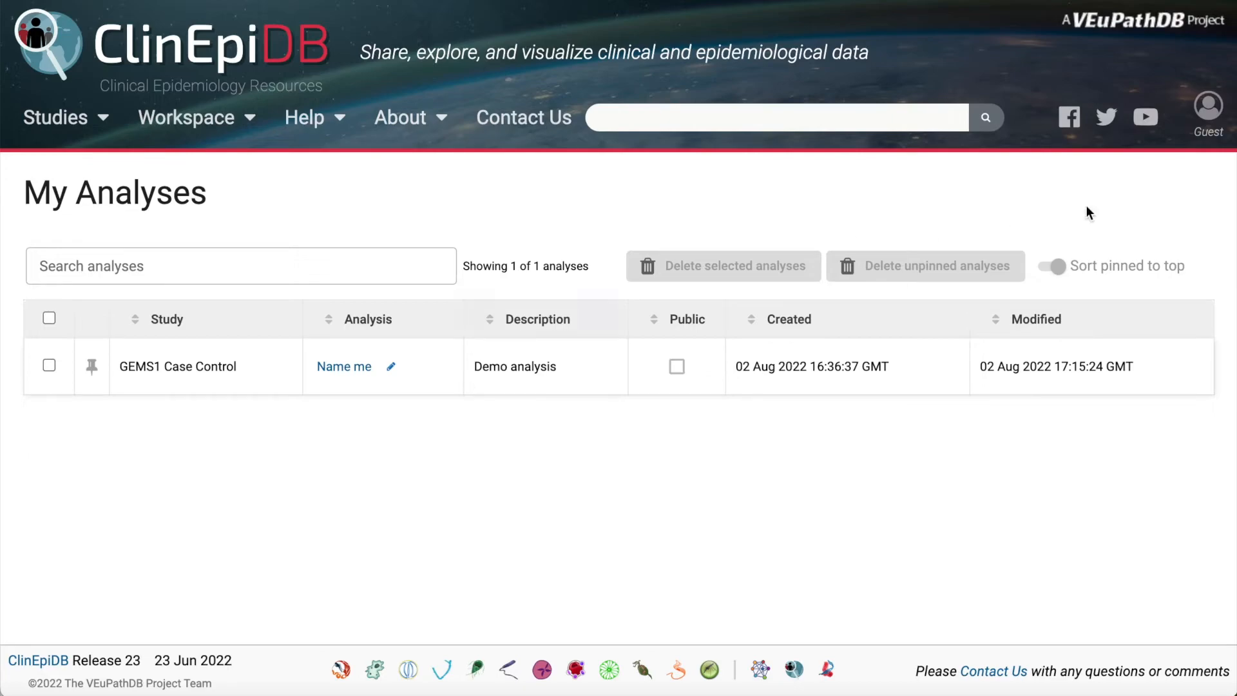
mouse_move(1203, 139)
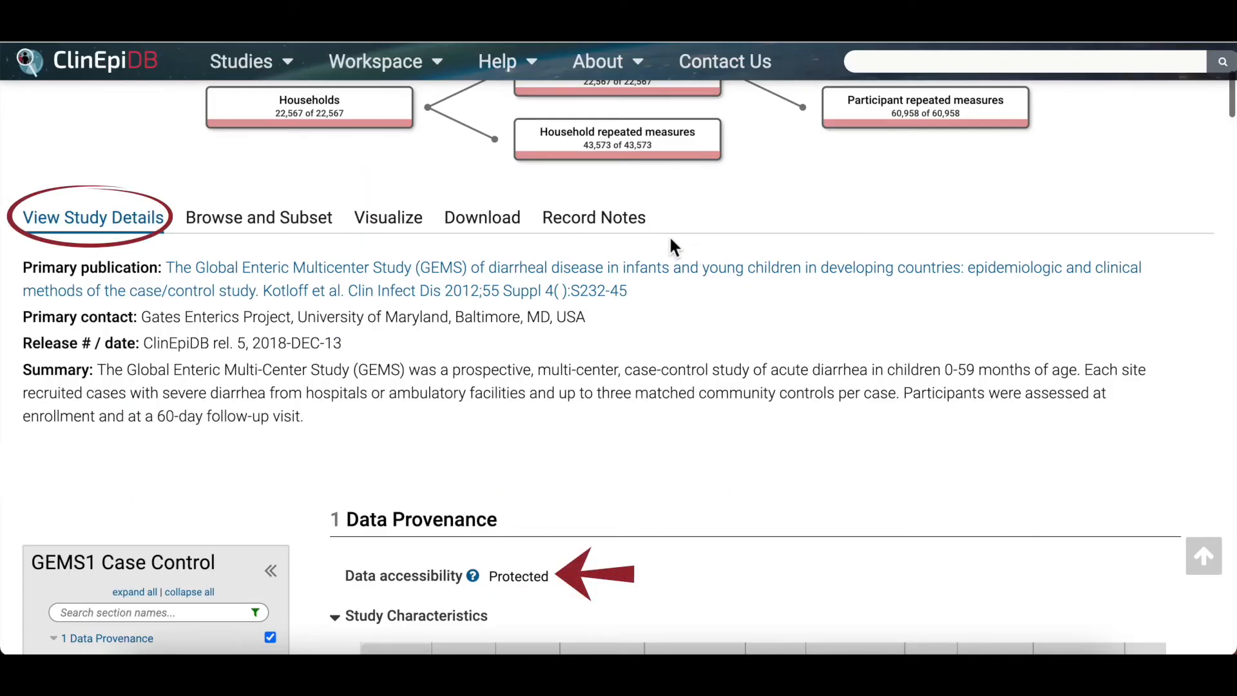
- View the GEMS1 Case Control download options and open the study summaries table
click(496, 224)
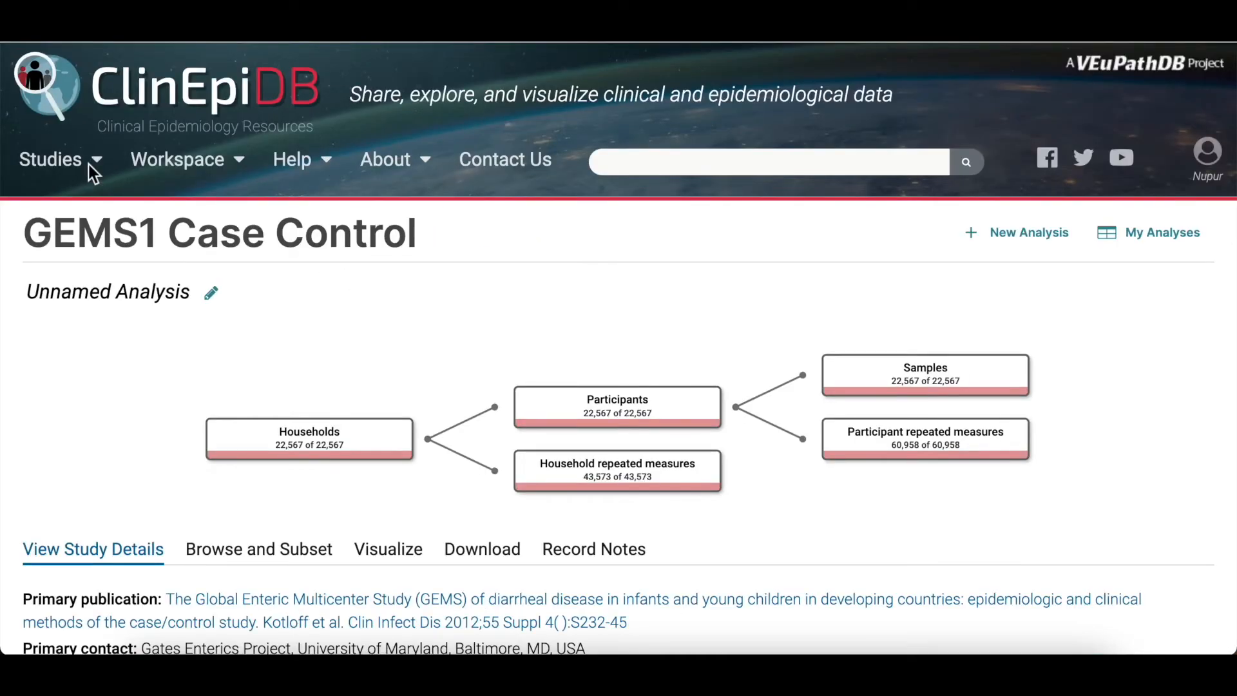
mouse_move(88, 164)
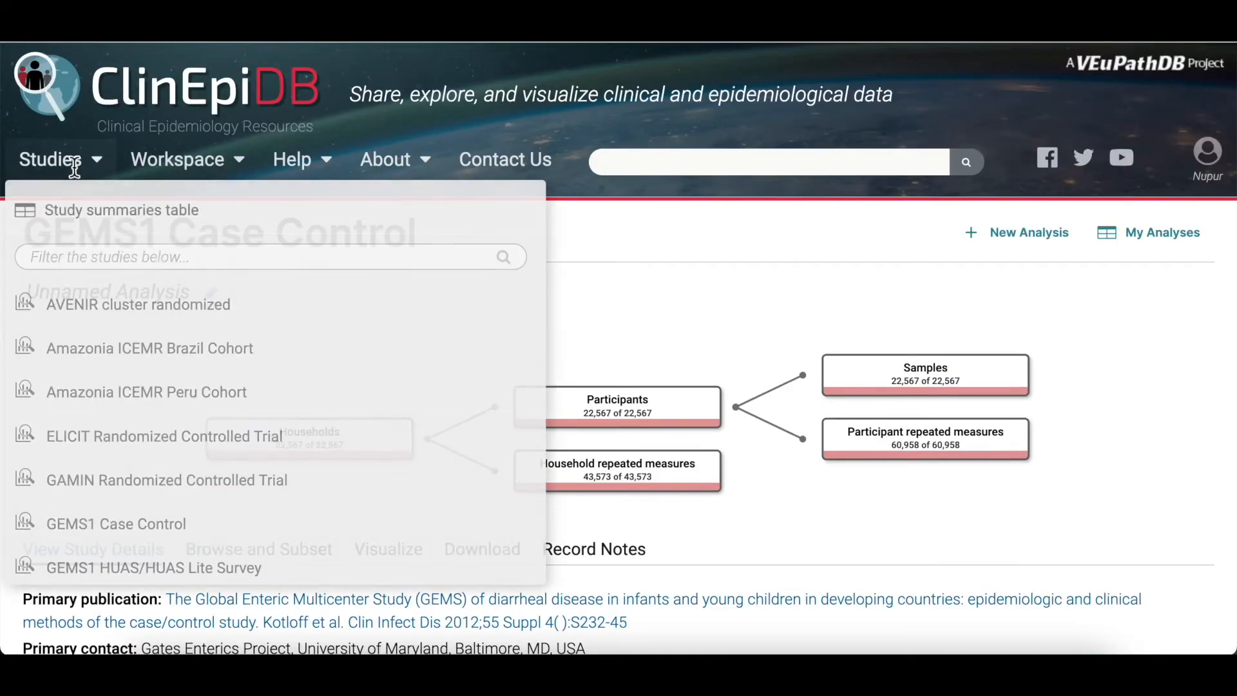
click(81, 225)
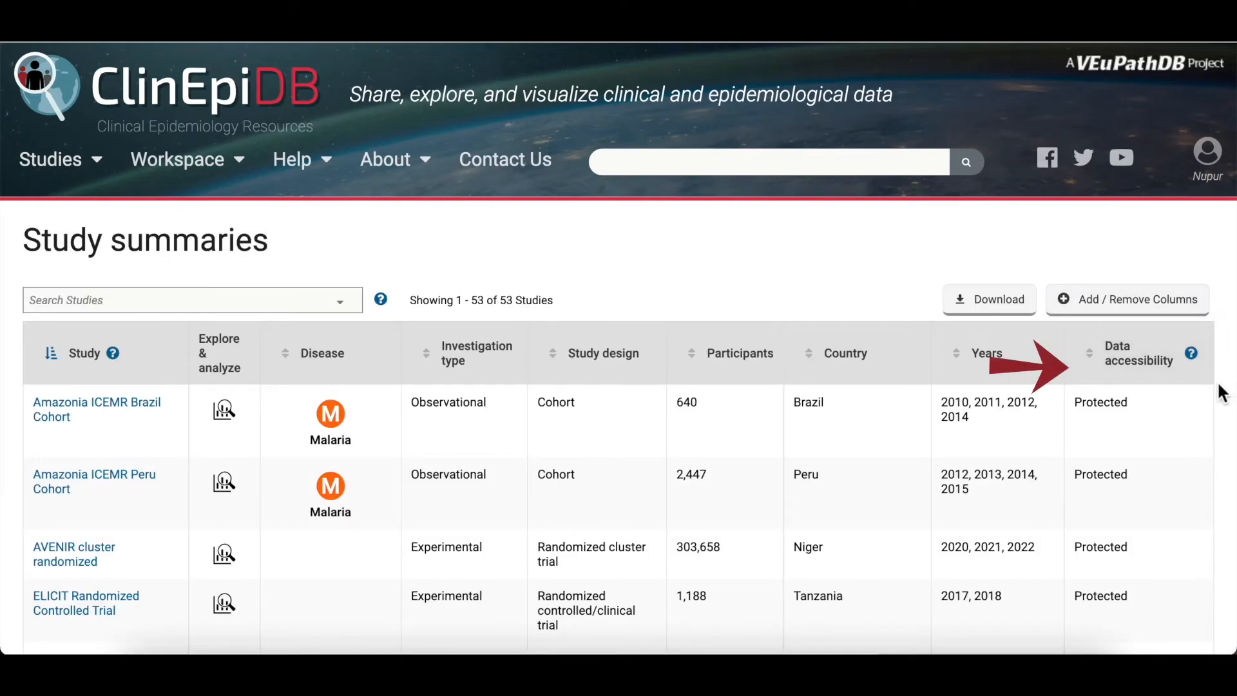
- Sort the study summaries by data accessibility and examine the list down to the public studies
scroll(1224, 392, down, 1)
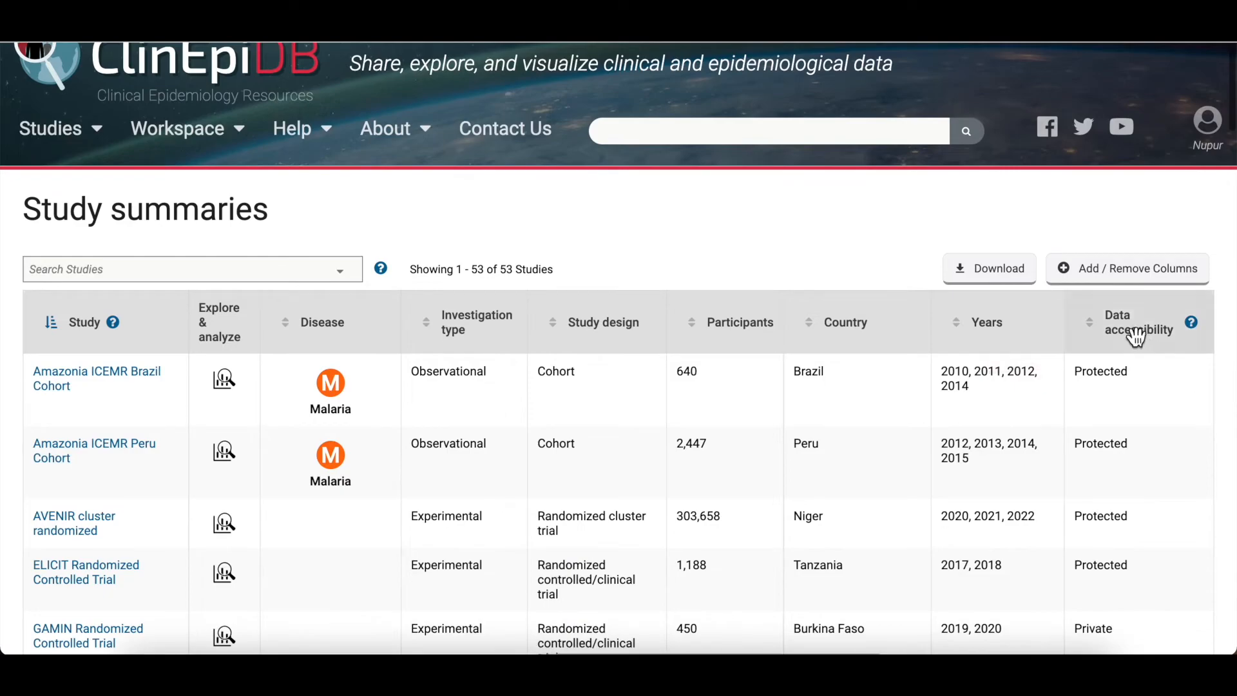
click(1104, 327)
scroll(1233, 406, down, 15)
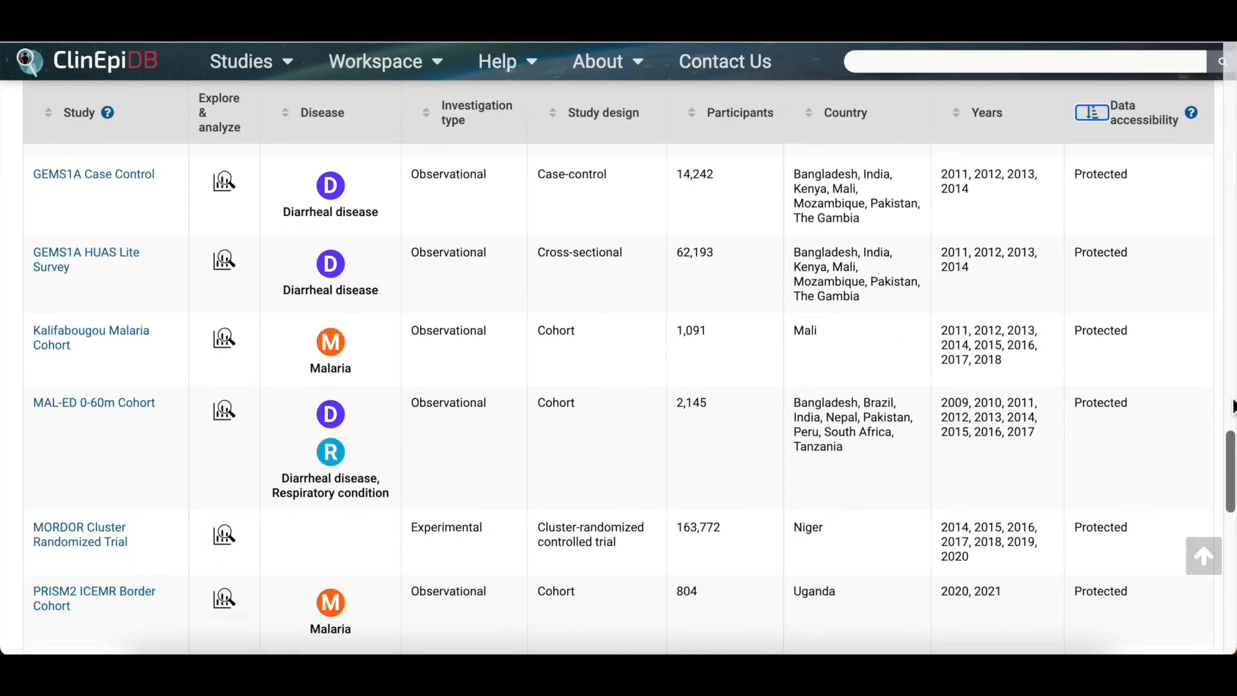
scroll(1232, 406, down, 6)
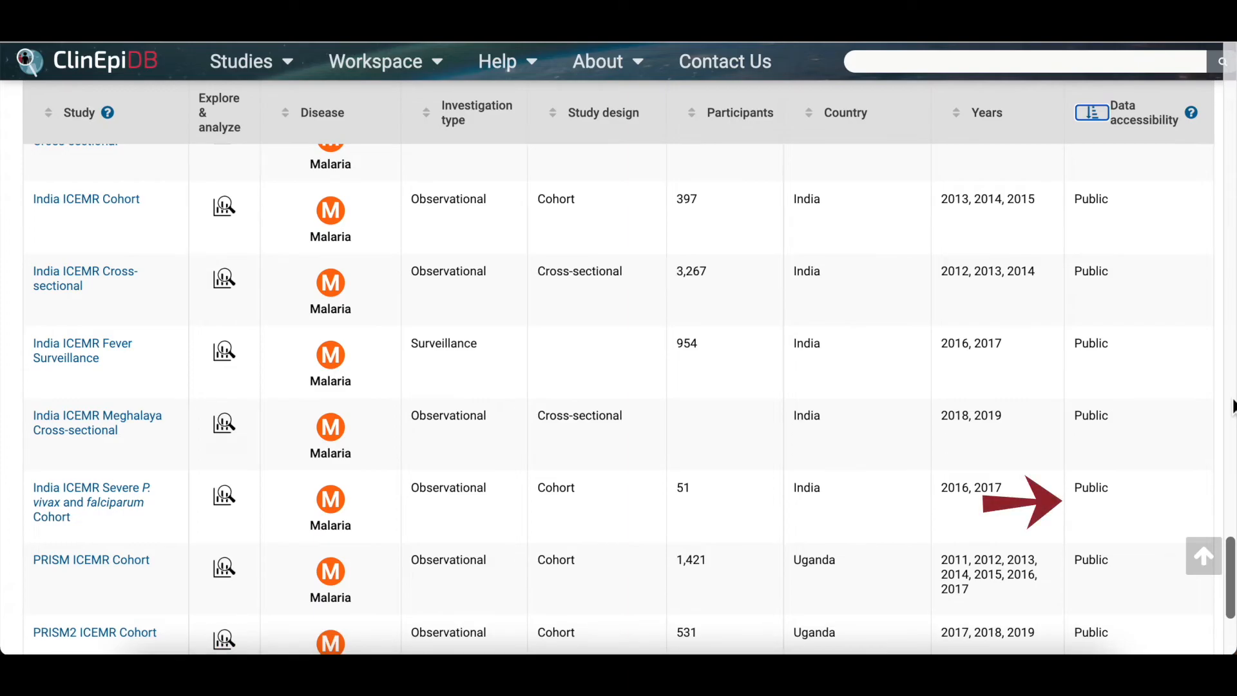
scroll(1233, 406, up, 1)
scroll(1232, 406, down, 3)
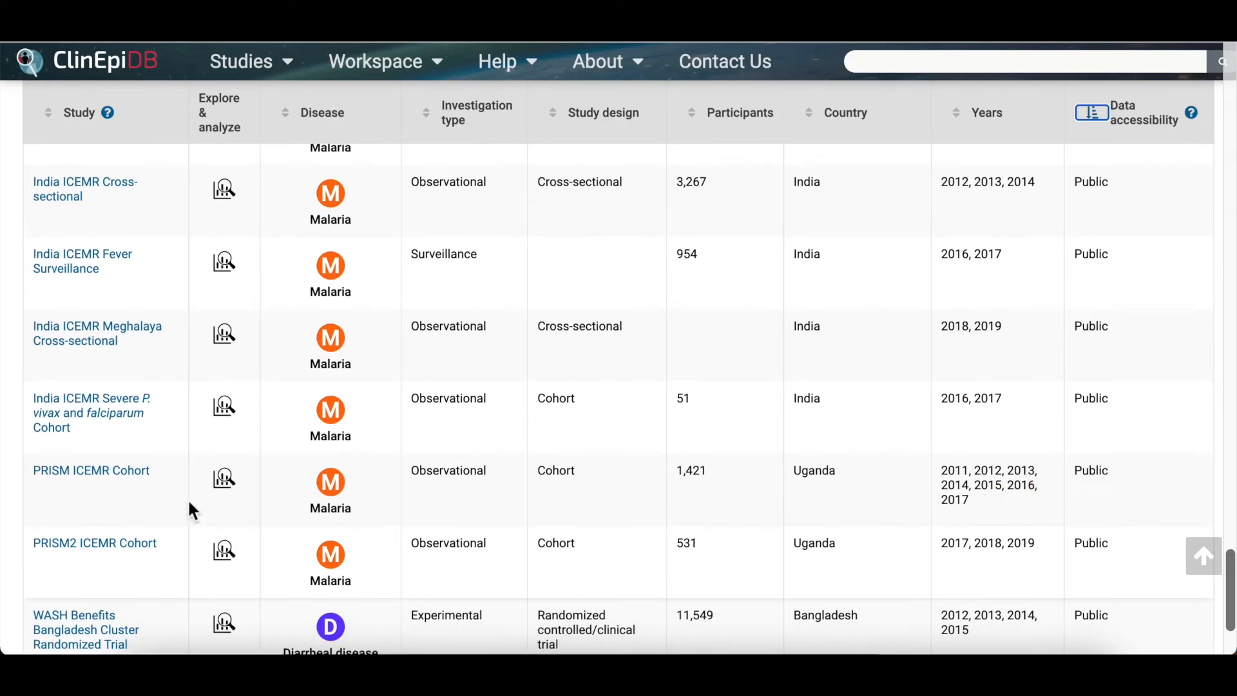
- Open the PRISM ICEMR Cohort study and view its download options
click(107, 479)
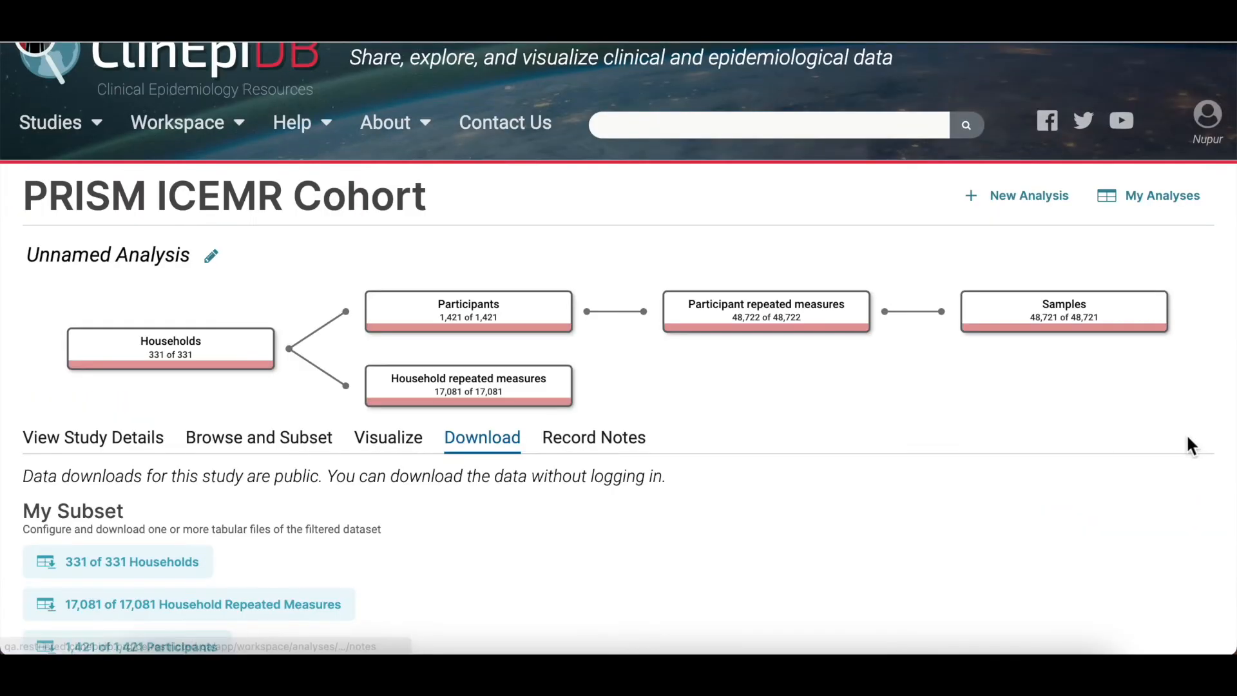
scroll(1188, 437, down, 1)
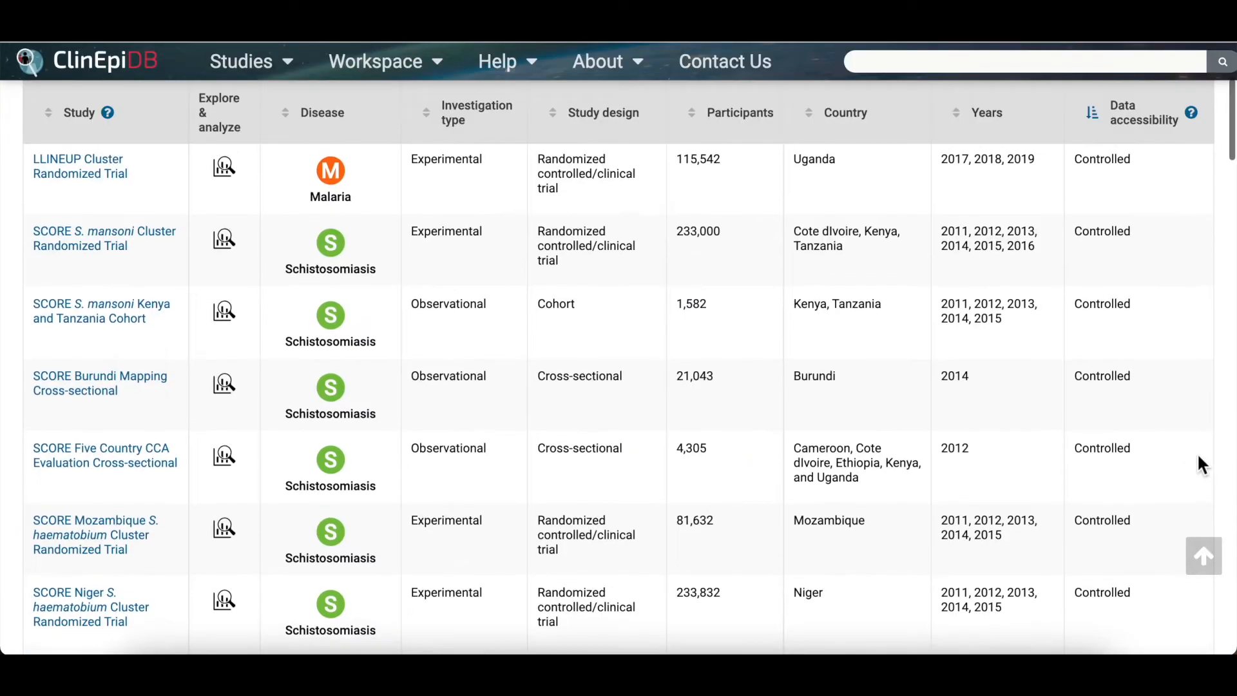
- Open the download options of the LLINEUP Cluster Randomized Trial and start a data access request
scroll(1198, 452, up, 1)
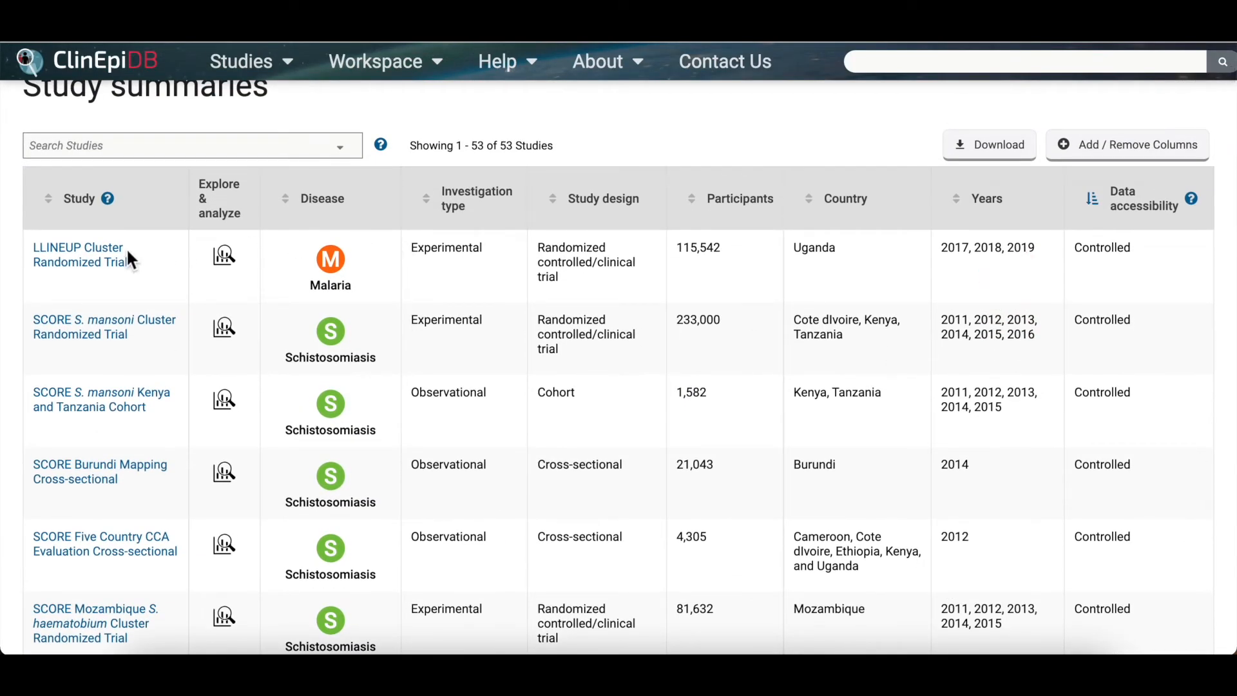
click(89, 265)
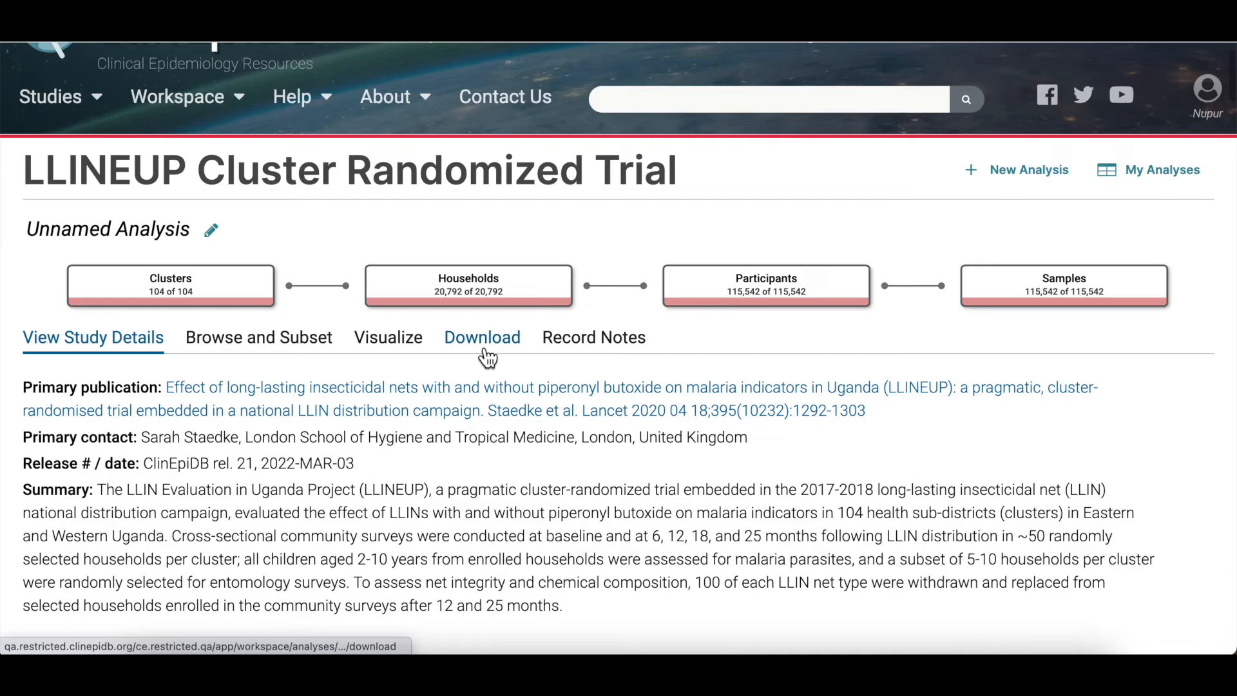
click(490, 357)
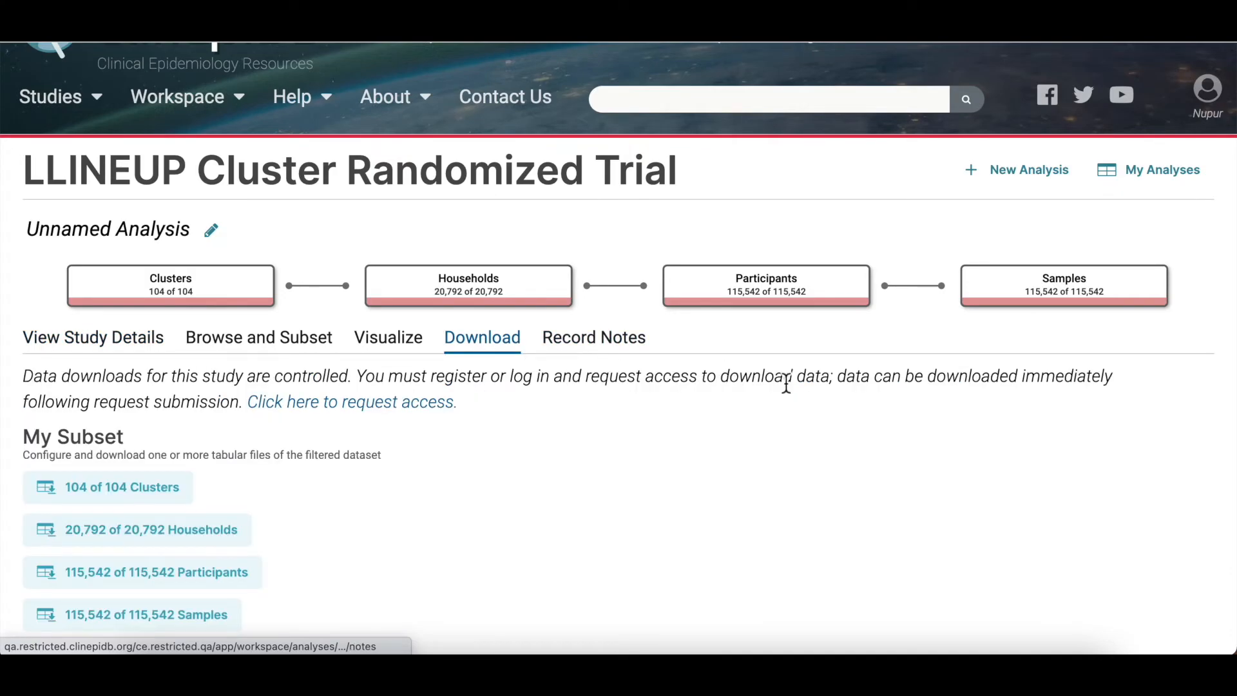
scroll(793, 384, down, 1)
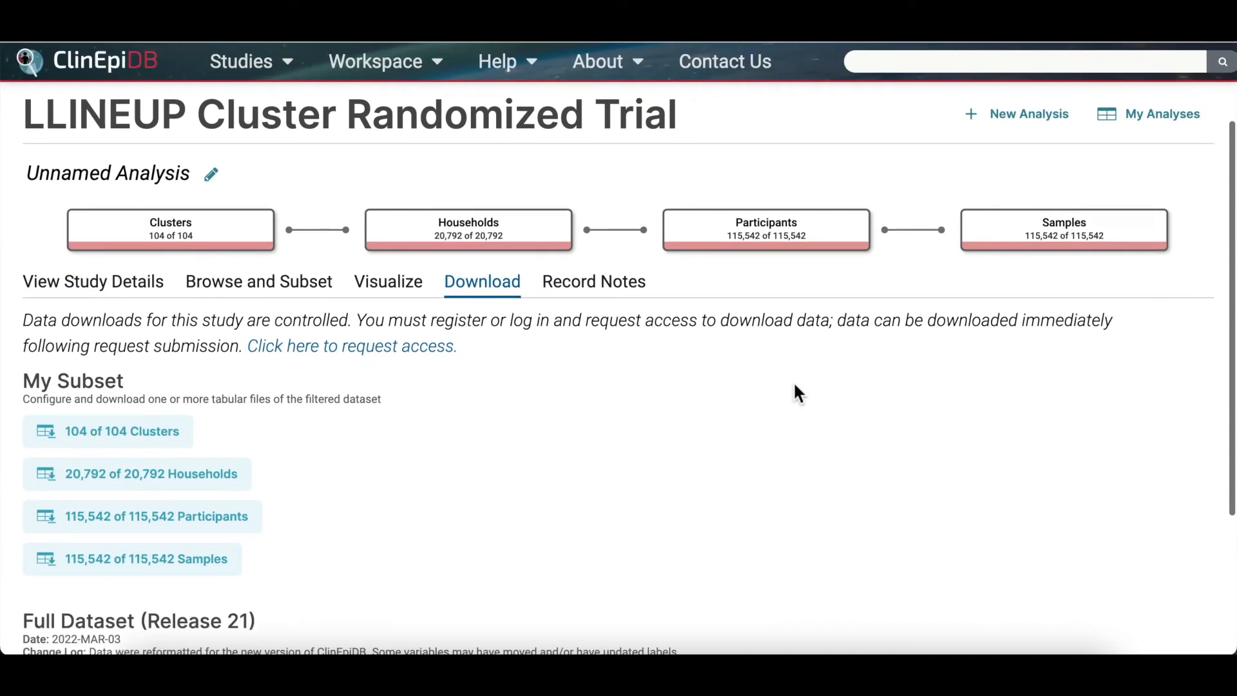
click(408, 354)
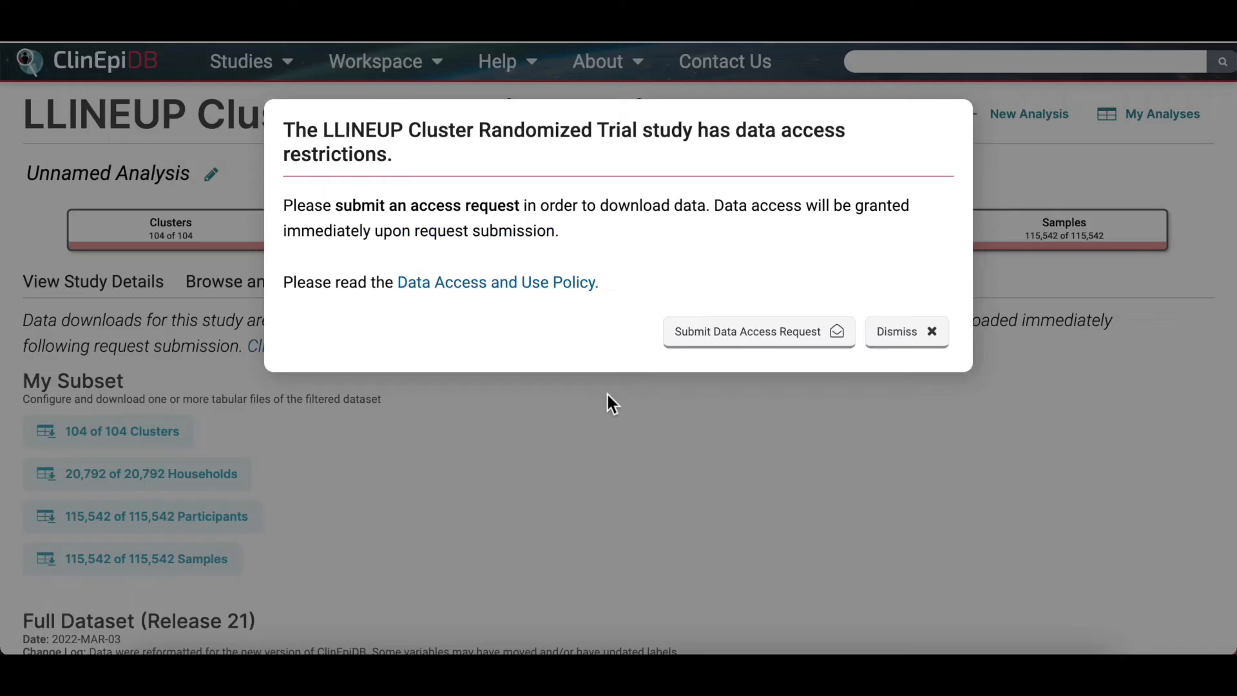
click(777, 344)
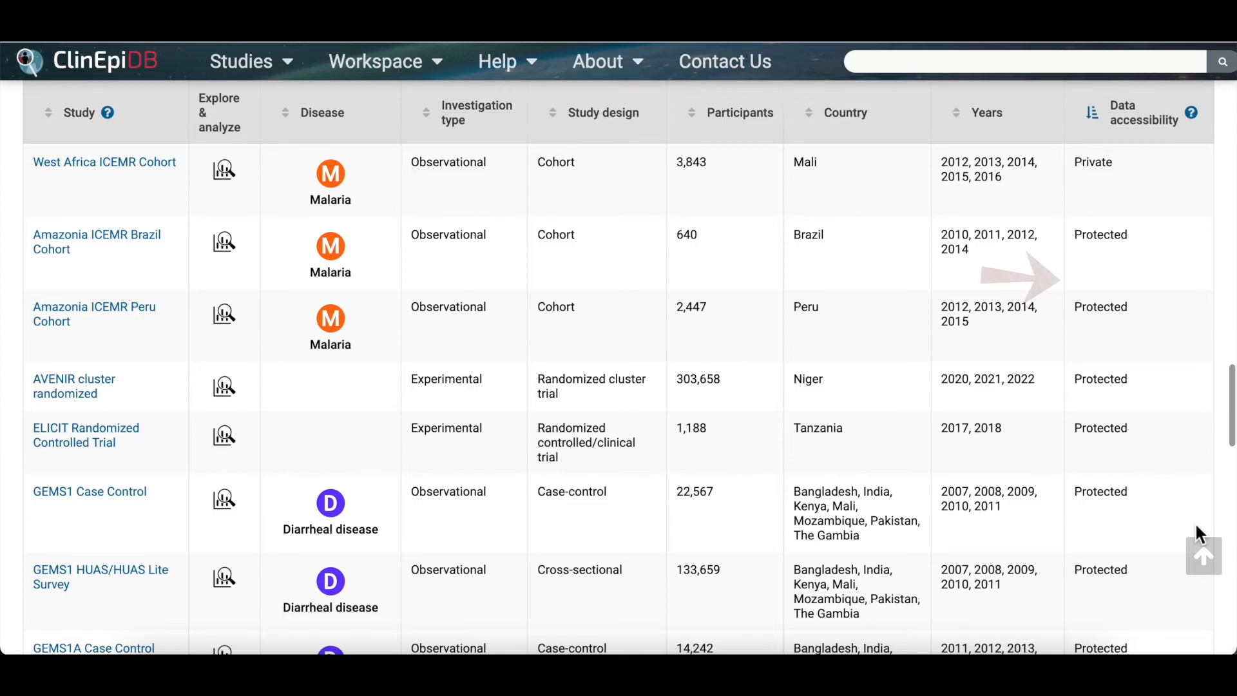
- Open the GEMS1 Case Control study from the summaries table and show its download options
scroll(1200, 533, down, 1)
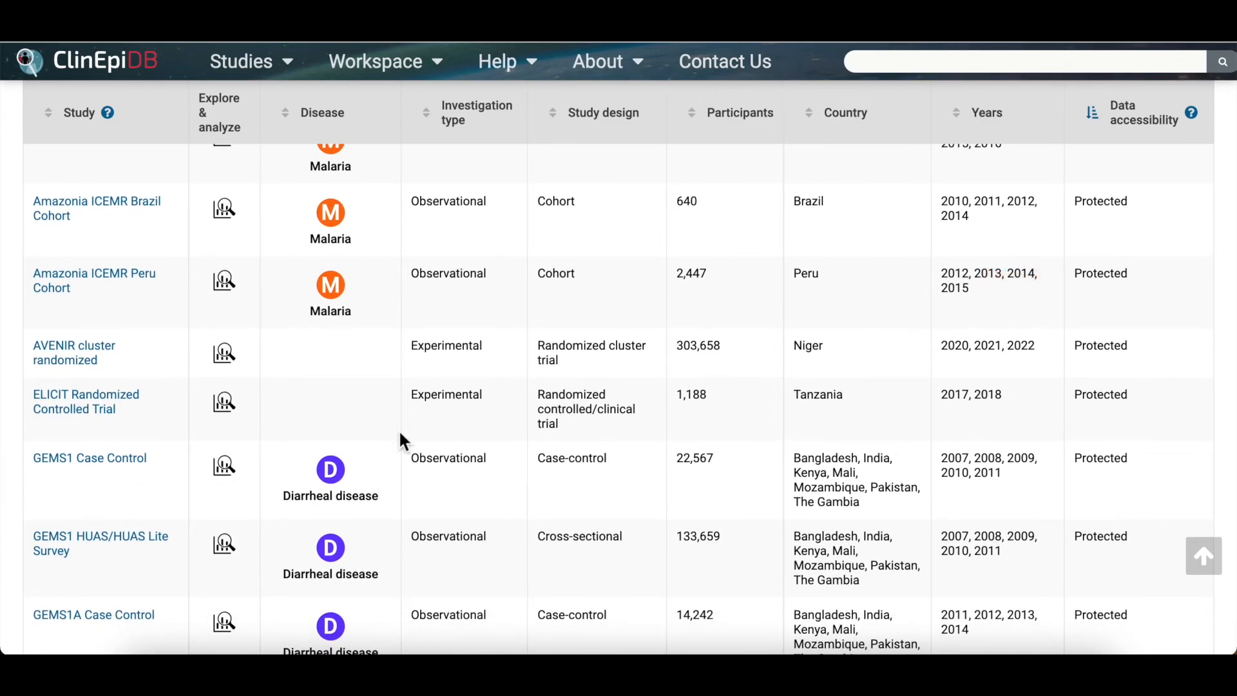
click(109, 460)
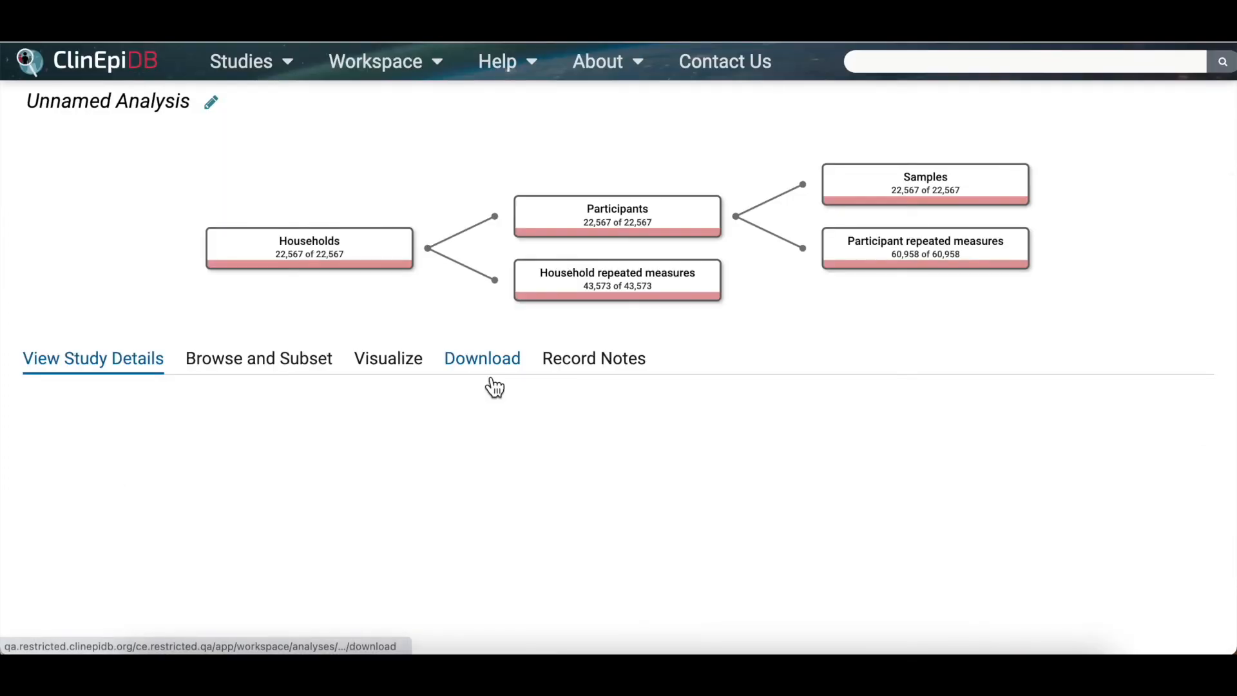
click(500, 368)
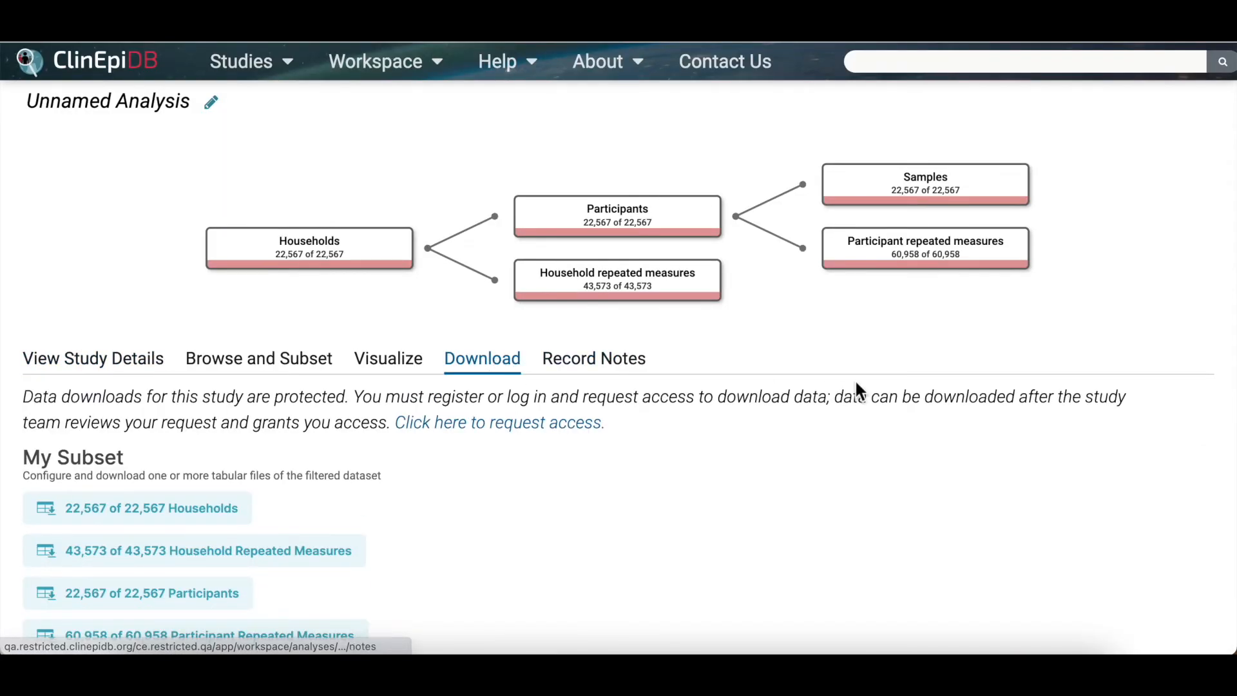
scroll(917, 472, down, 1)
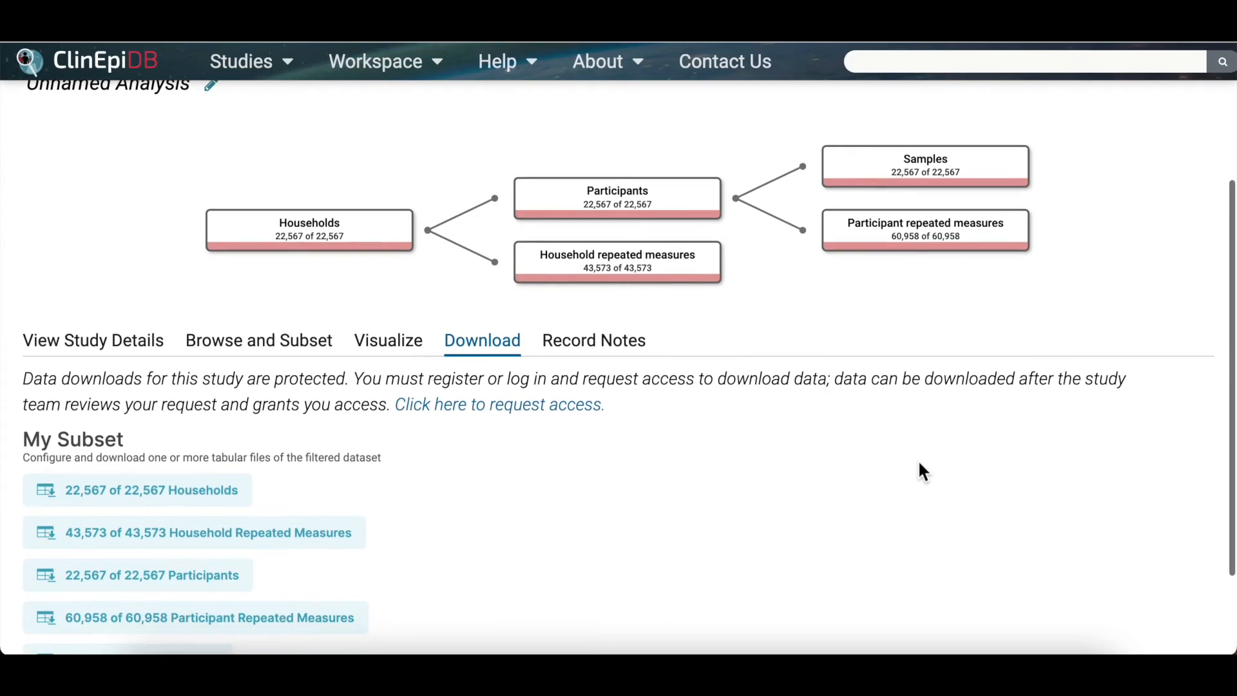
- Start a data access request for GEMS1 Case Control and review the form's fields down to Planned dissemination of results
click(551, 423)
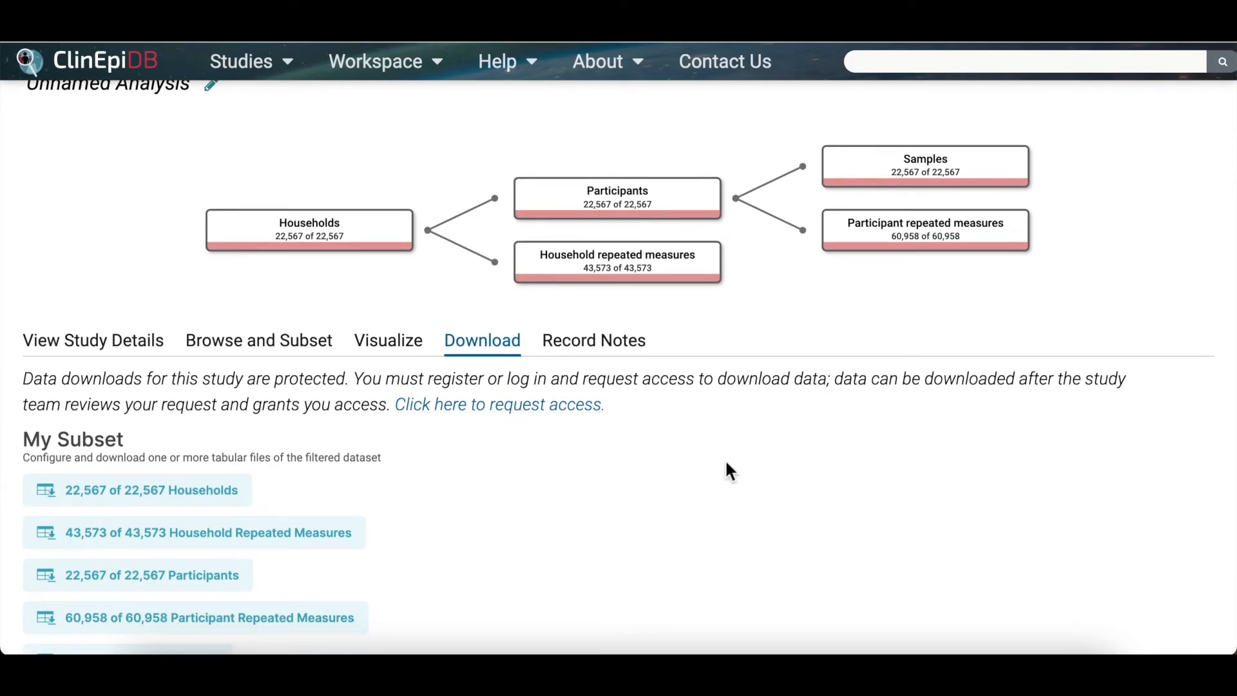
click(799, 310)
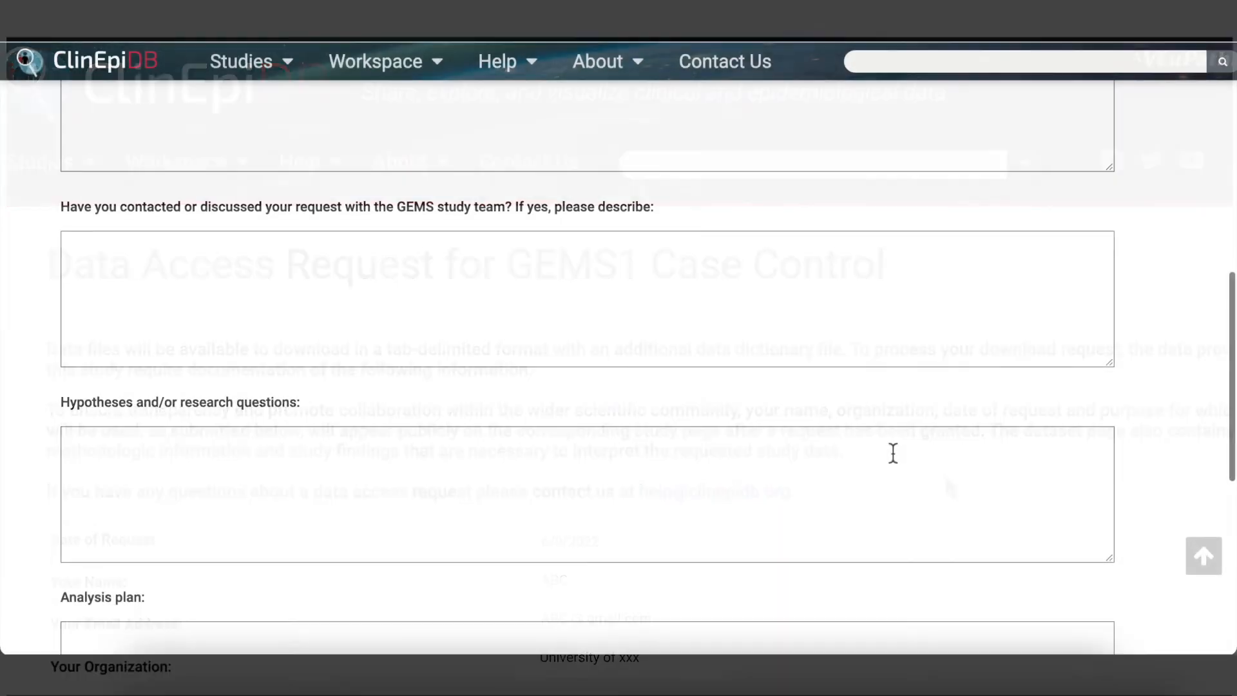
scroll(893, 453, down, 1)
scroll(893, 453, down, 3)
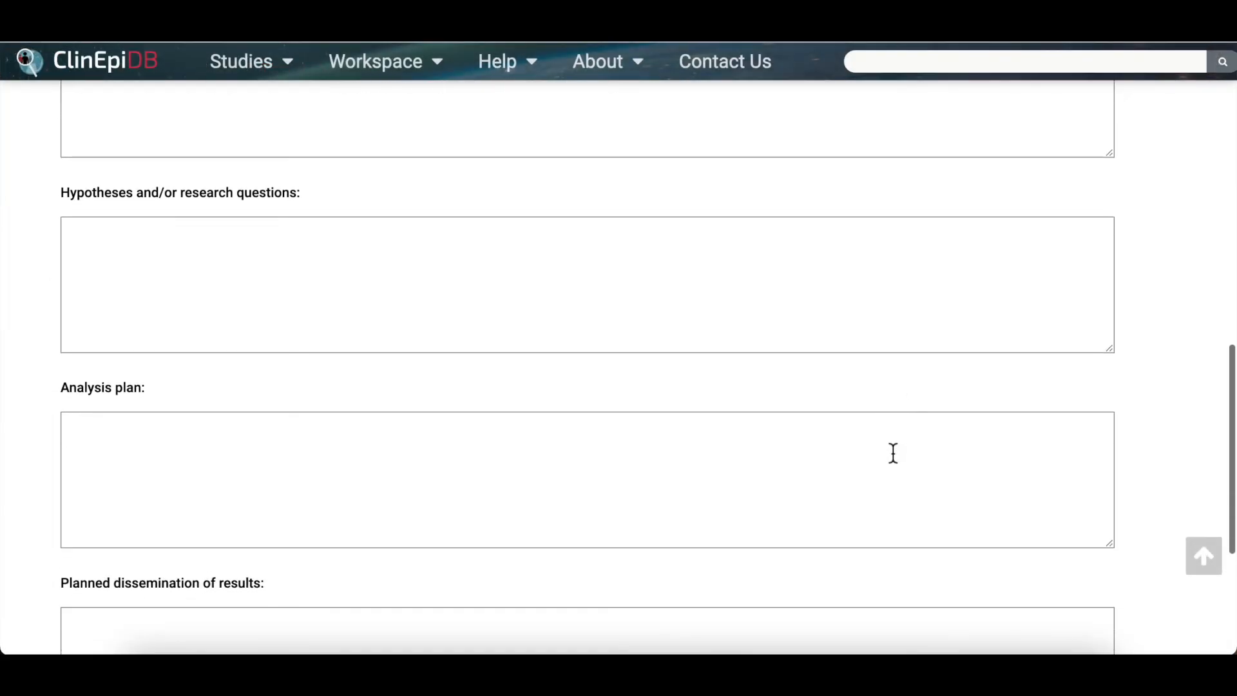
scroll(893, 454, down, 1)
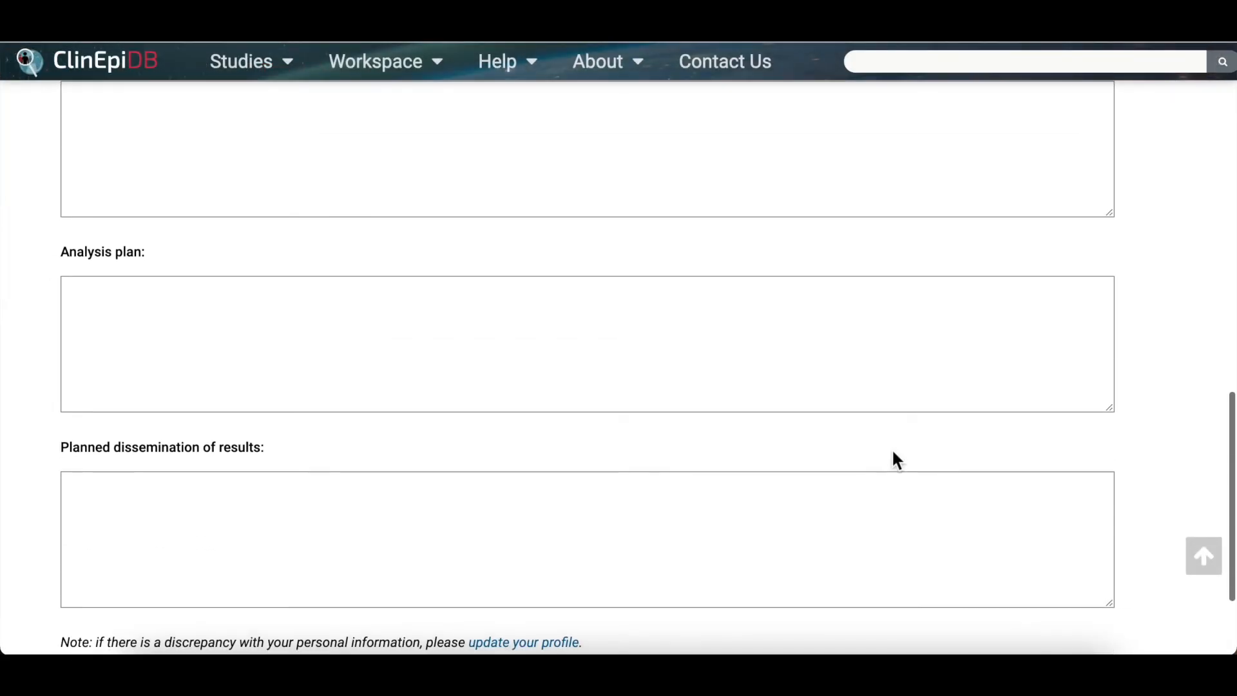
scroll(893, 451, down, 1)
scroll(893, 454, down, 1)
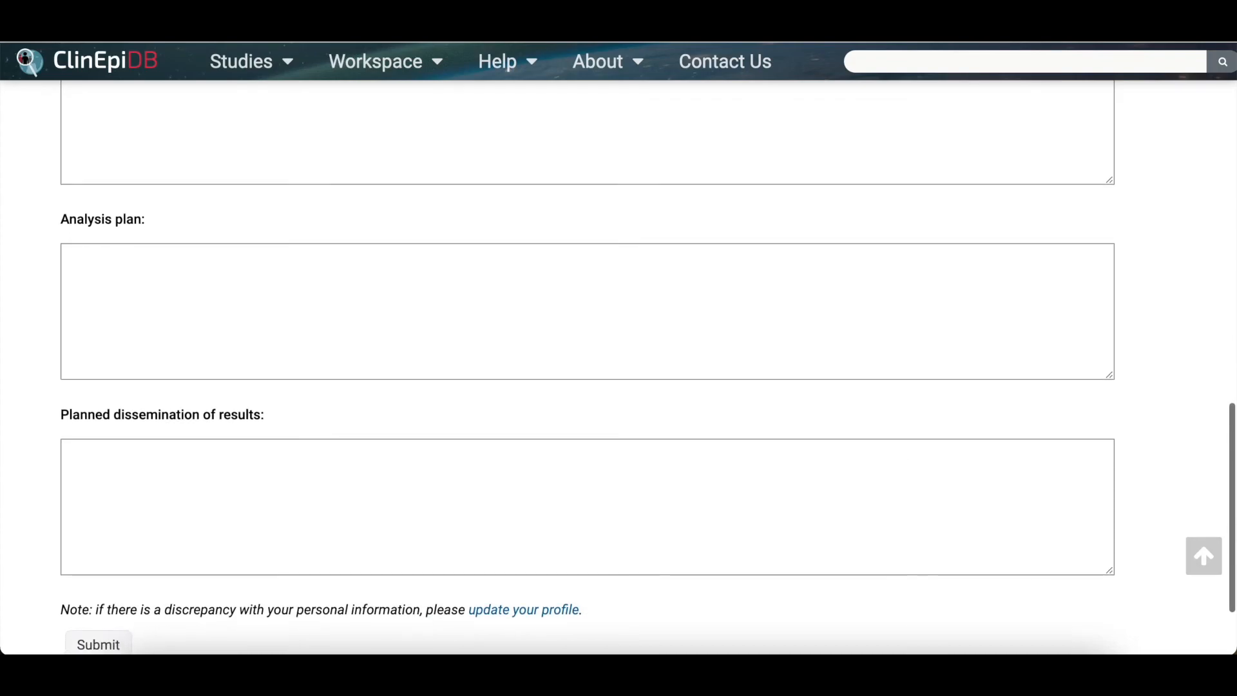
- Review the end of the data access request form and the GEMS1 Case Control download options
scroll(891, 448, down, 1)
scroll(891, 449, down, 1)
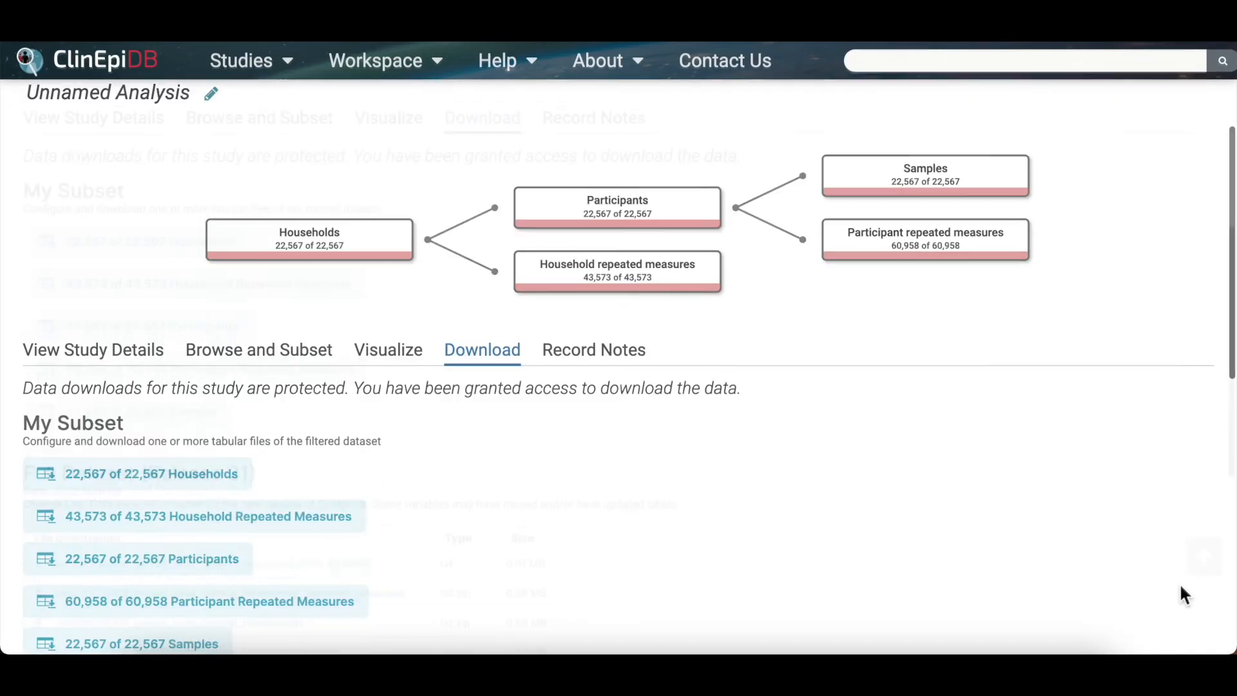
scroll(1178, 582, down, 4)
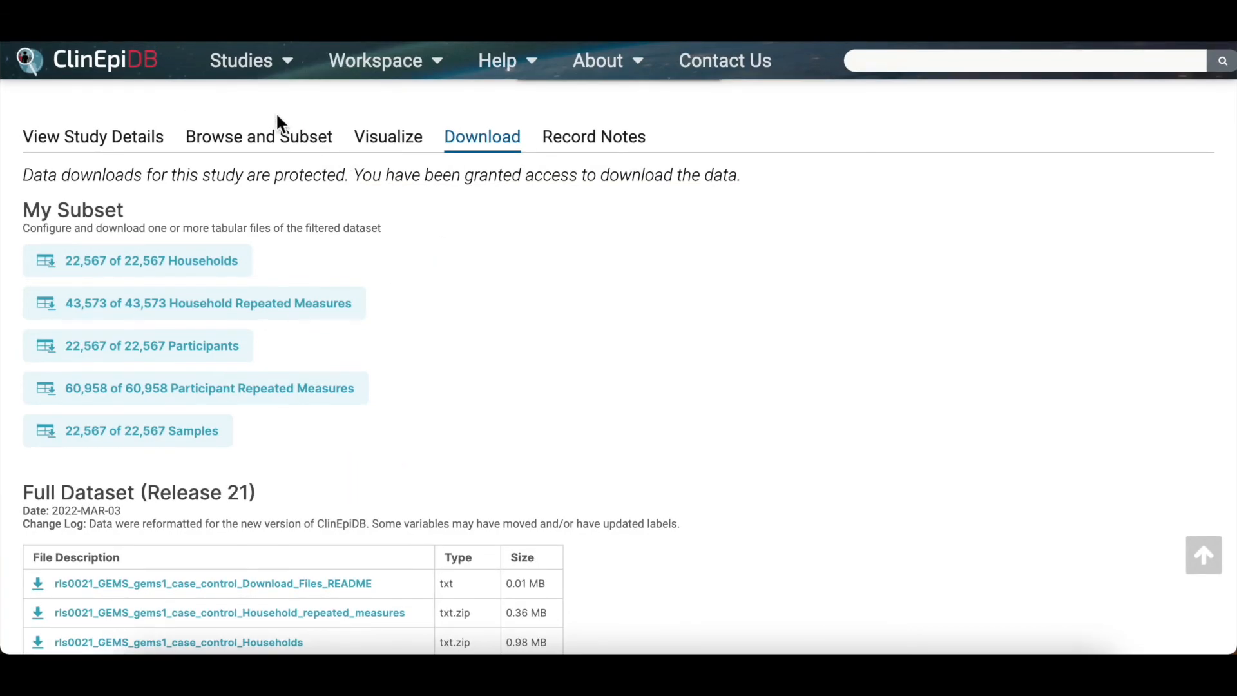
- Subset the GEMS1 Case Control data by Country to Bangladesh, India and Pakistan
click(273, 138)
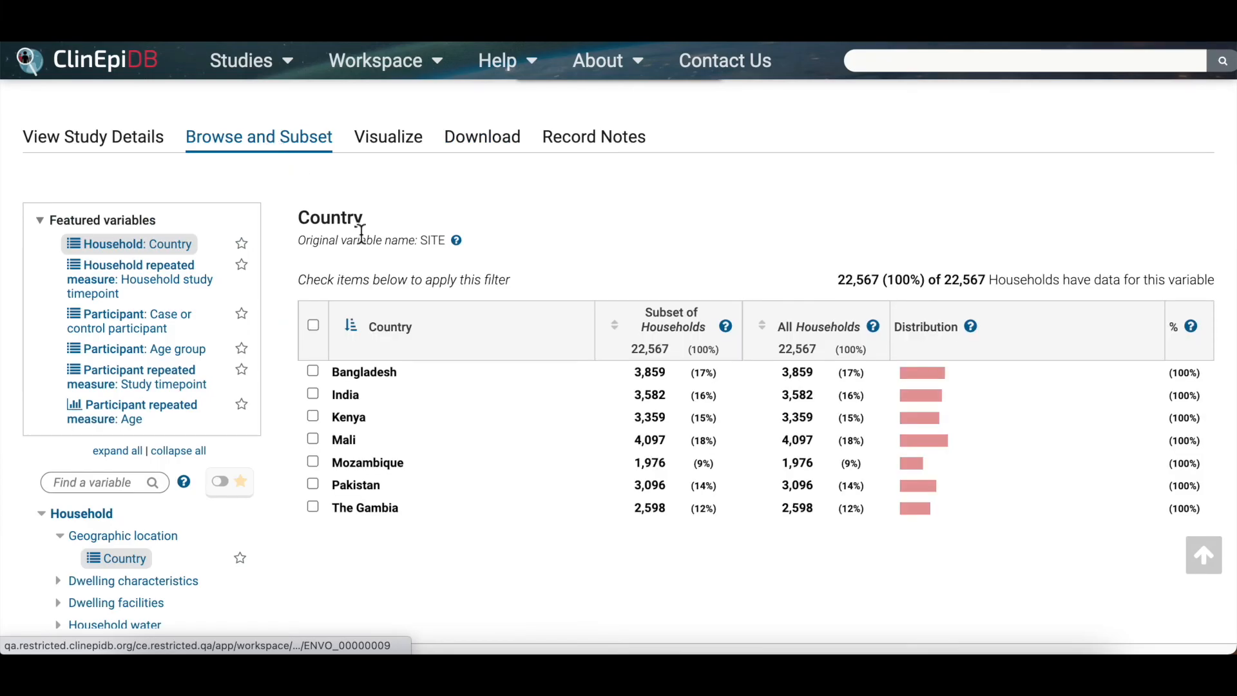
click(313, 371)
click(314, 394)
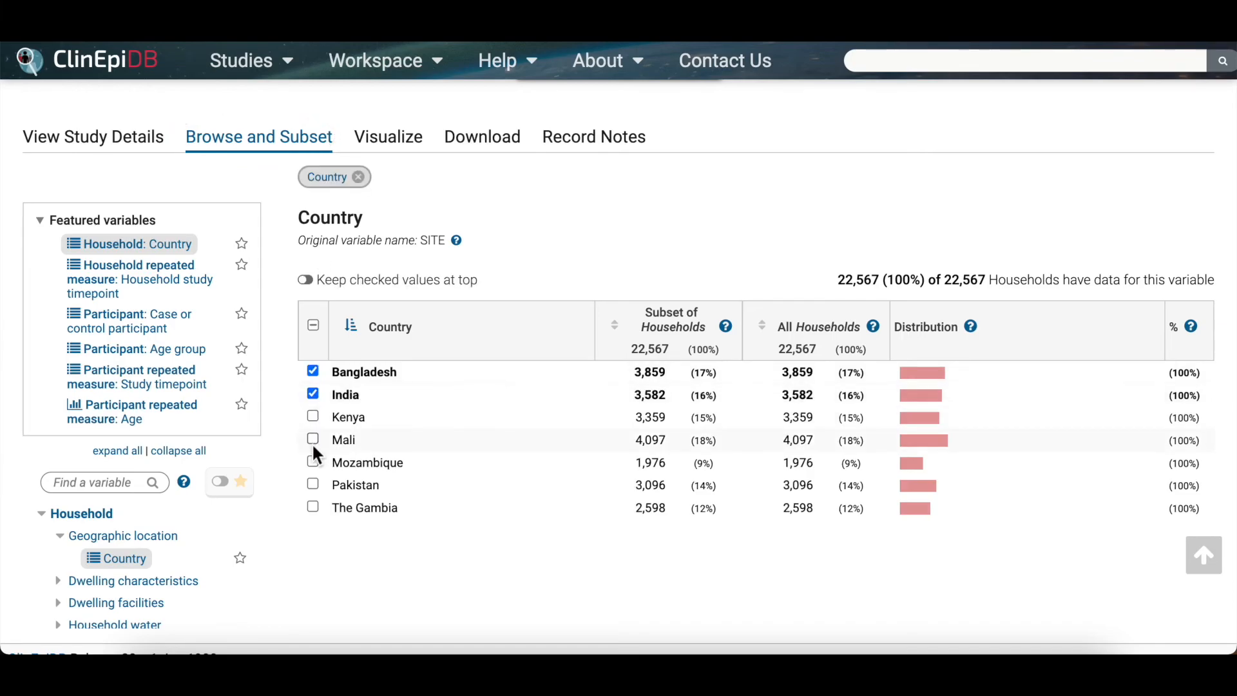
click(314, 484)
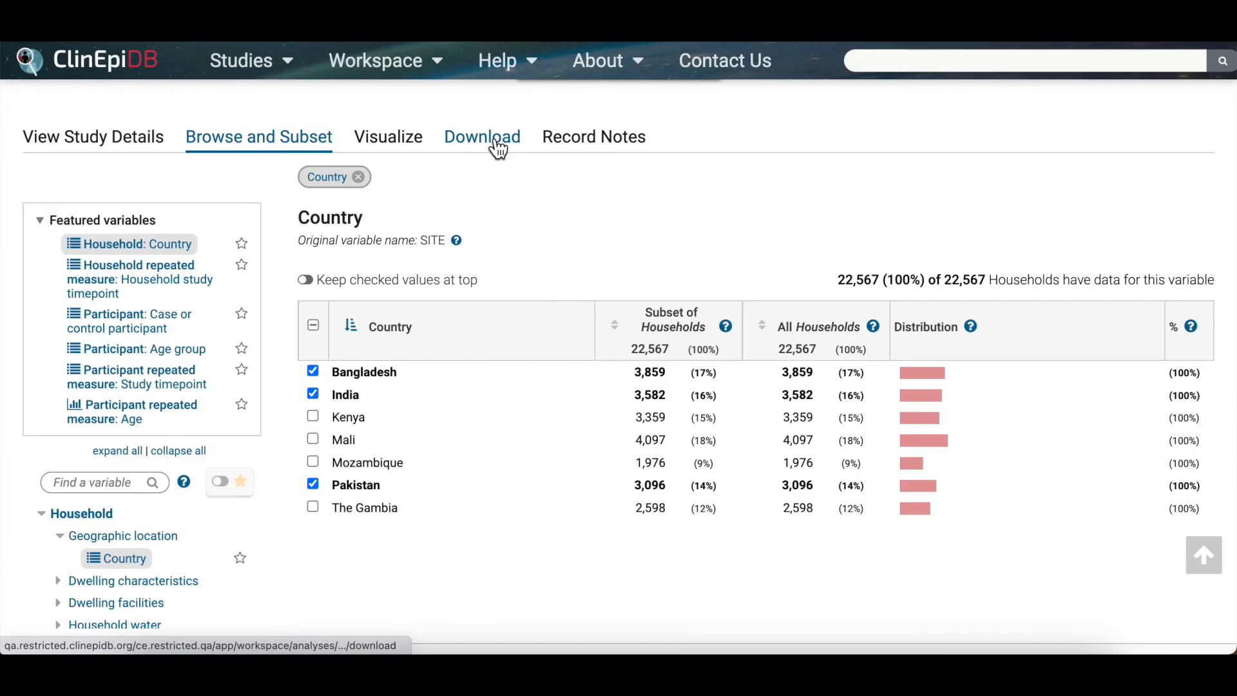
- Show the download options for the filtered subset and open the Participants table for configuration
click(492, 137)
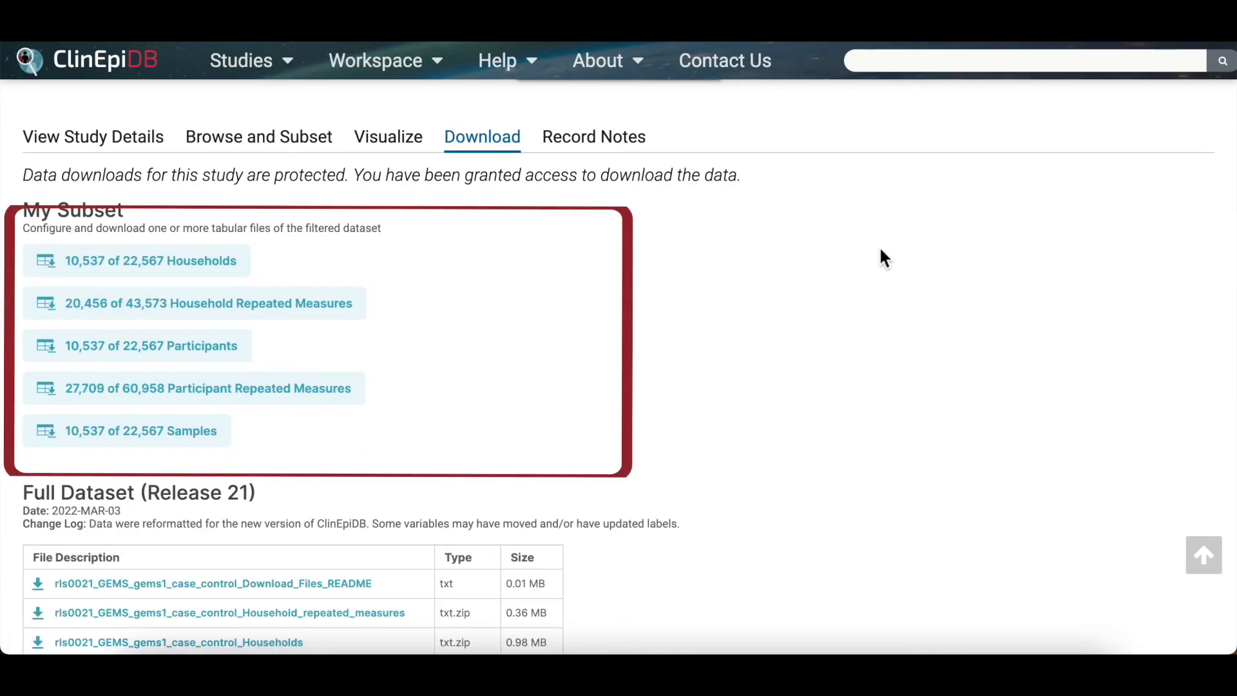
scroll(883, 258, up, 1)
scroll(880, 249, up, 1)
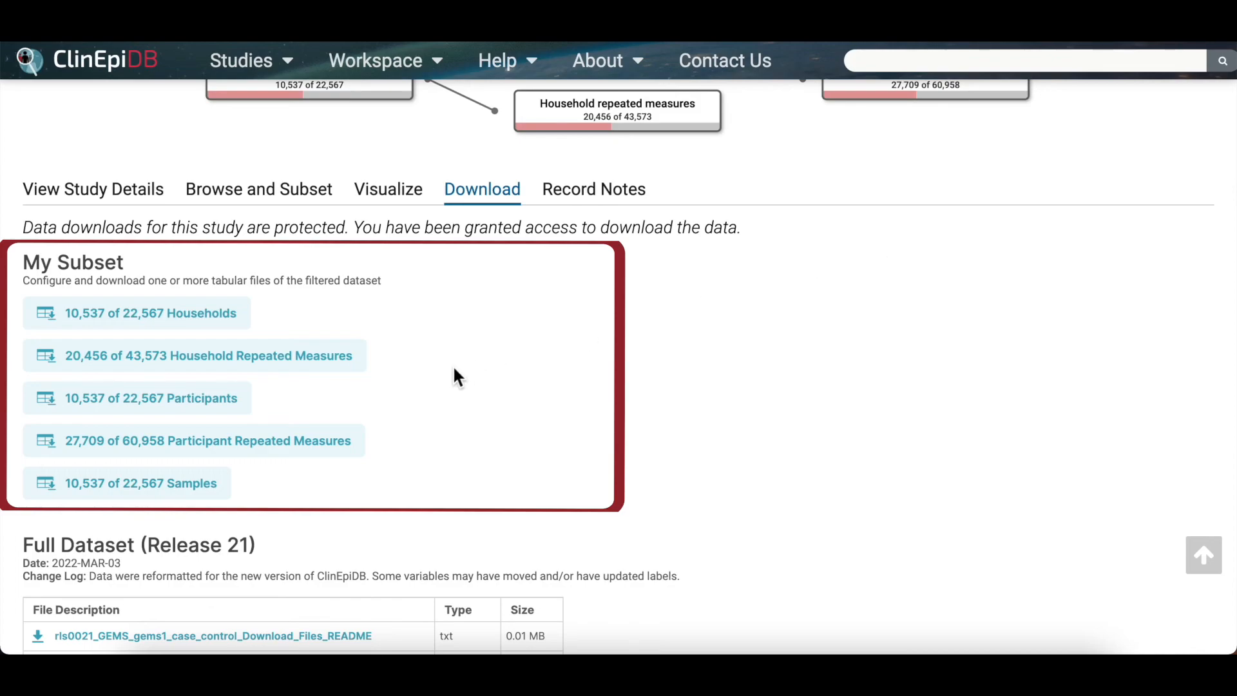
click(171, 413)
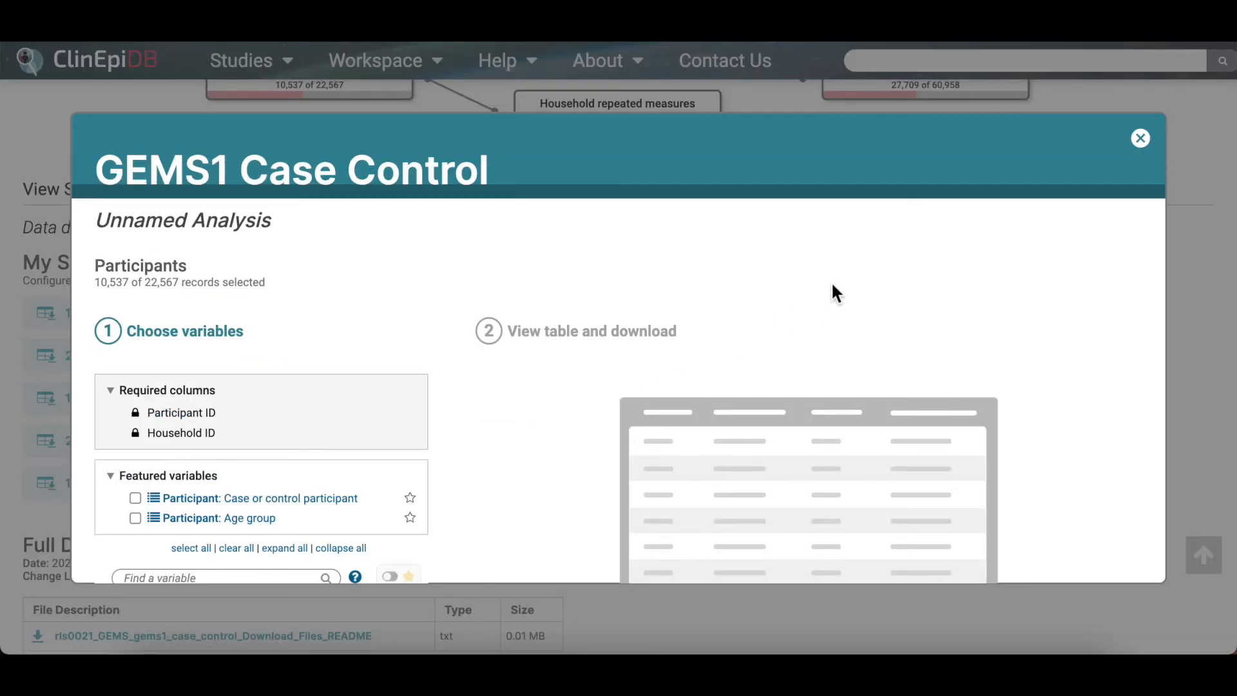
- Add the featured variables Case or control participant and Age group to the Participants download table
scroll(833, 285, down, 1)
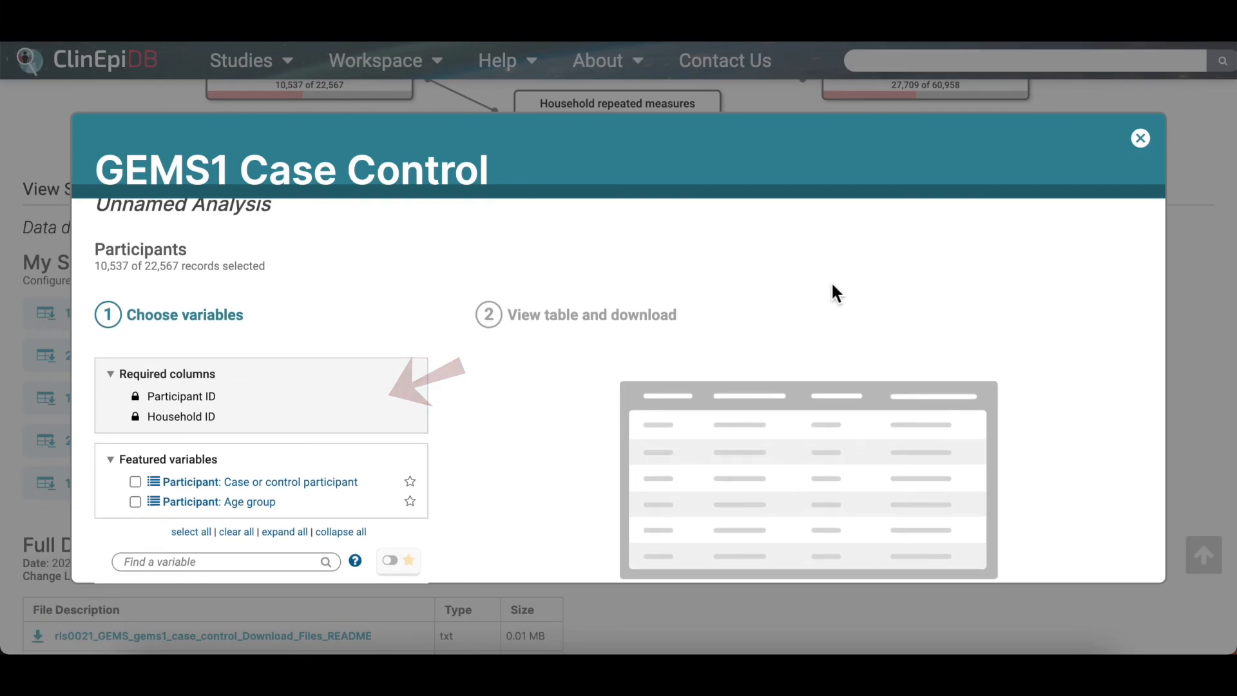
scroll(832, 285, down, 1)
click(135, 438)
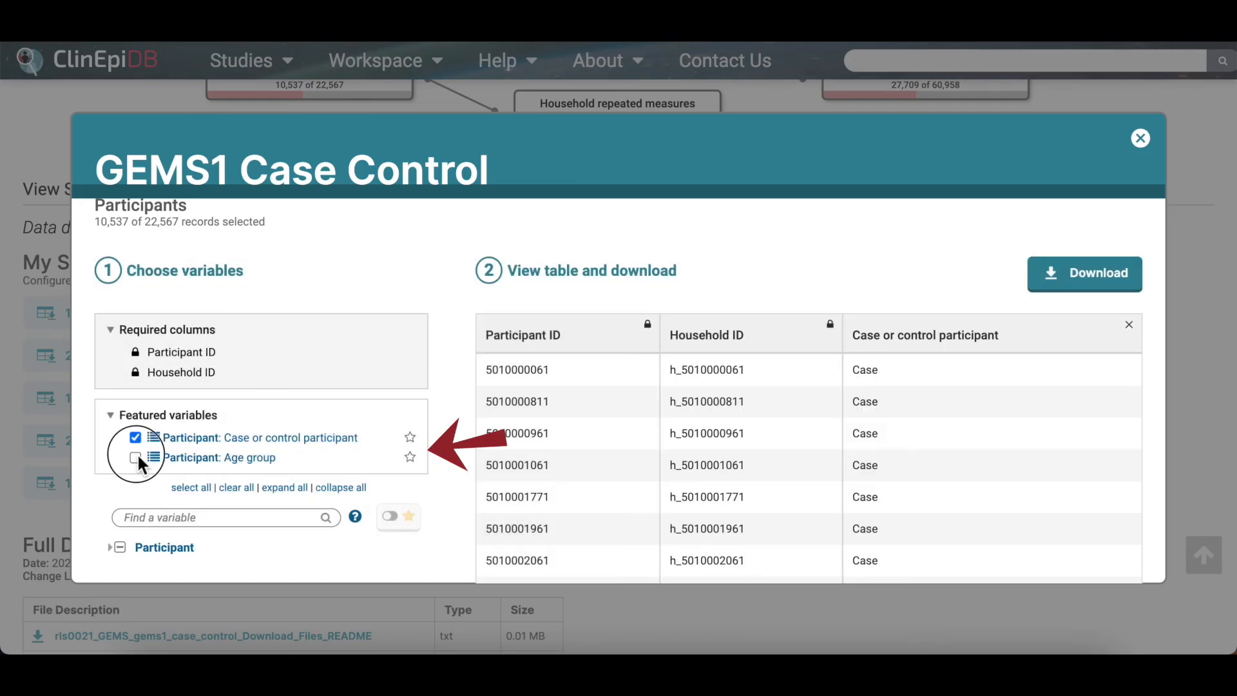
click(136, 457)
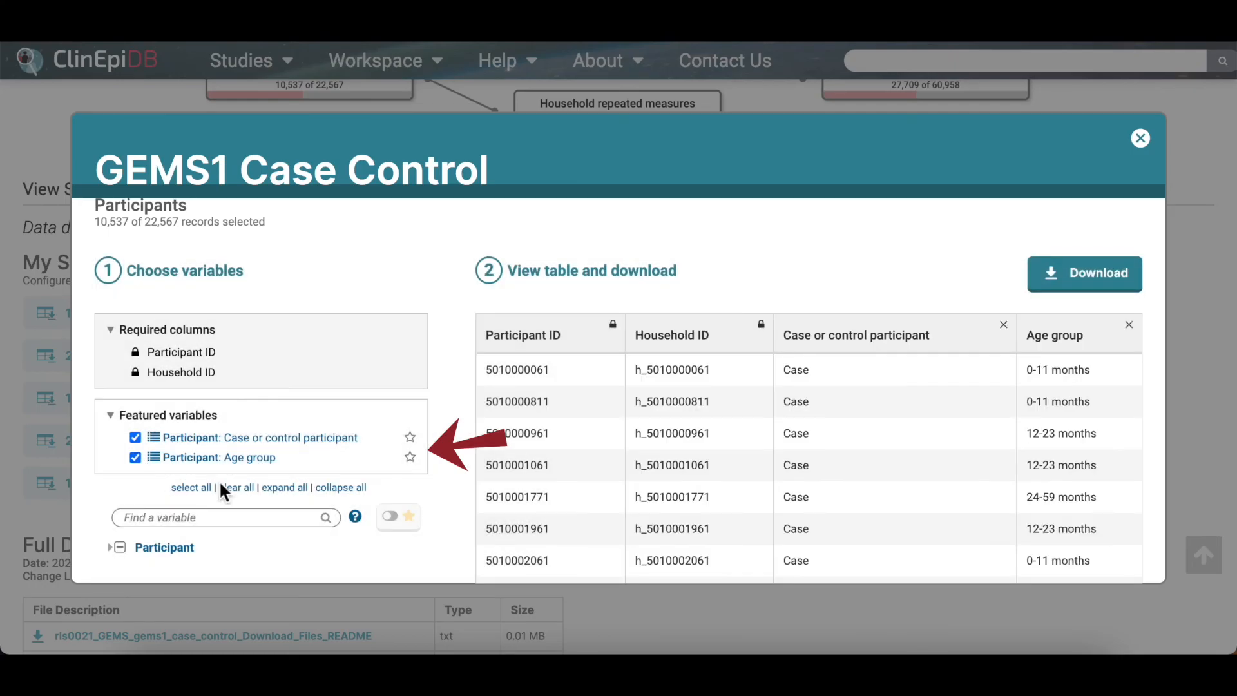
- Expand the full variable tree and add the whole Demographics group, including Death information, to the Participants table
click(285, 489)
scroll(355, 509, down, 5)
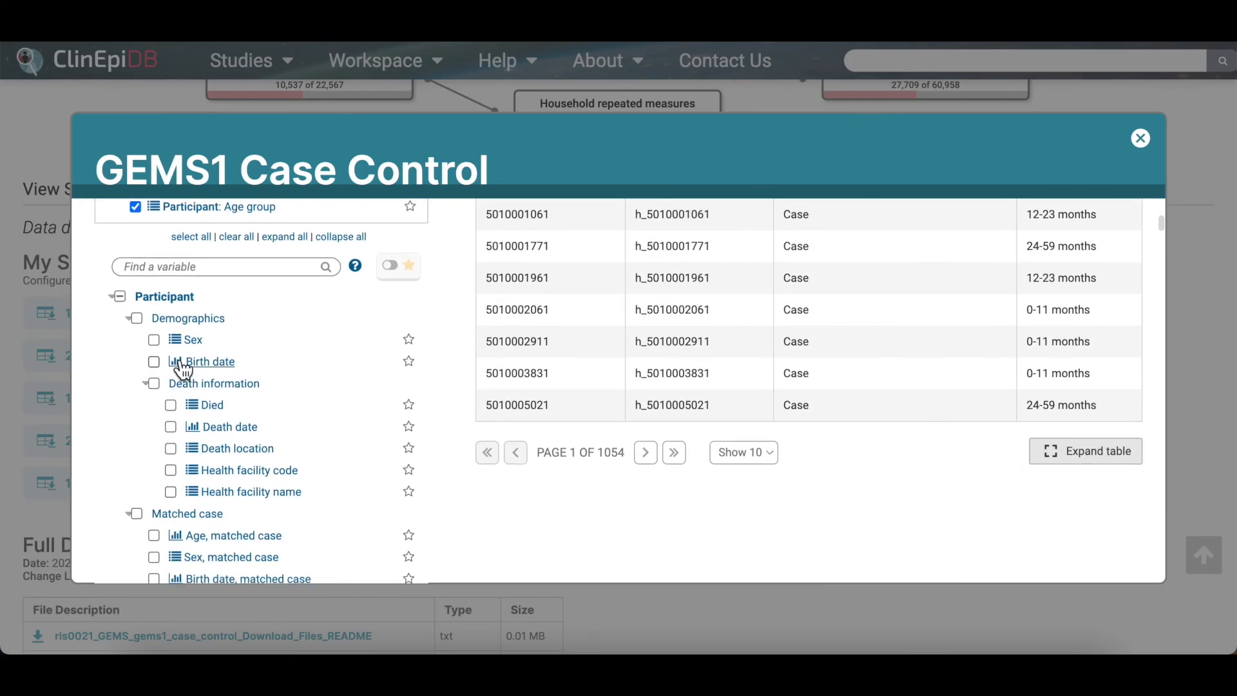
click(137, 318)
scroll(138, 520, down, 3)
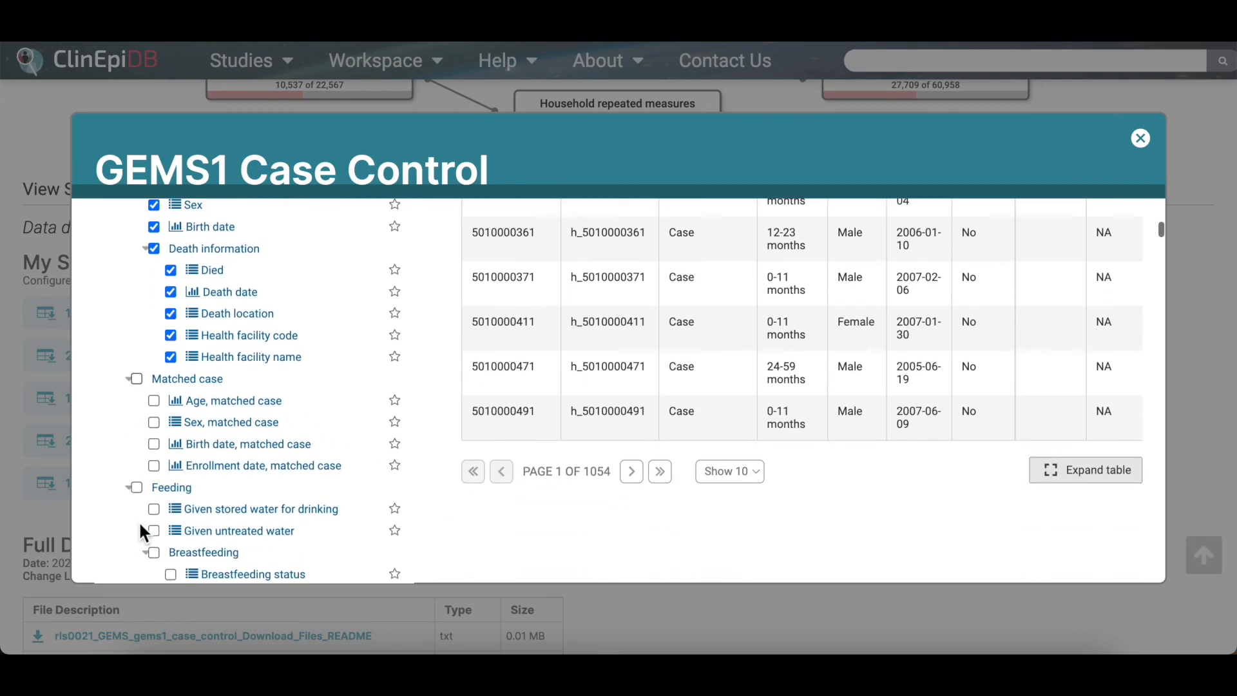
click(137, 475)
- Download the configured Participants subset table and save the file to the Desktop
scroll(462, 422, up, 5)
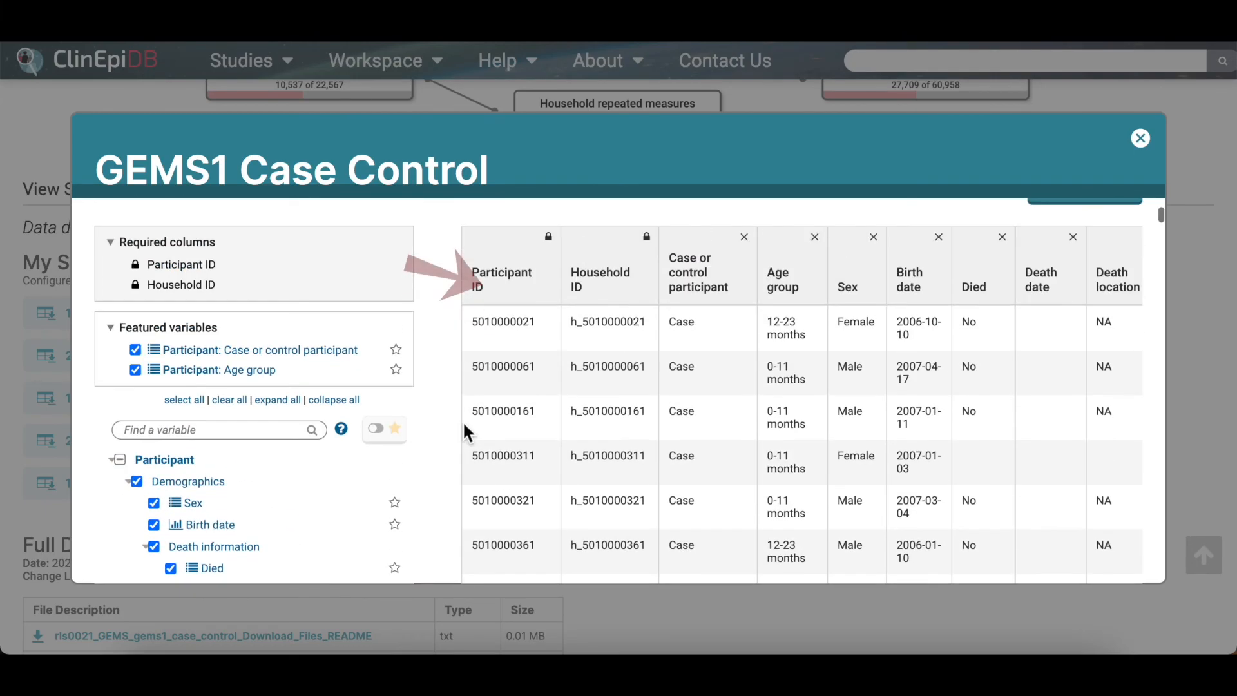
scroll(463, 421, up, 1)
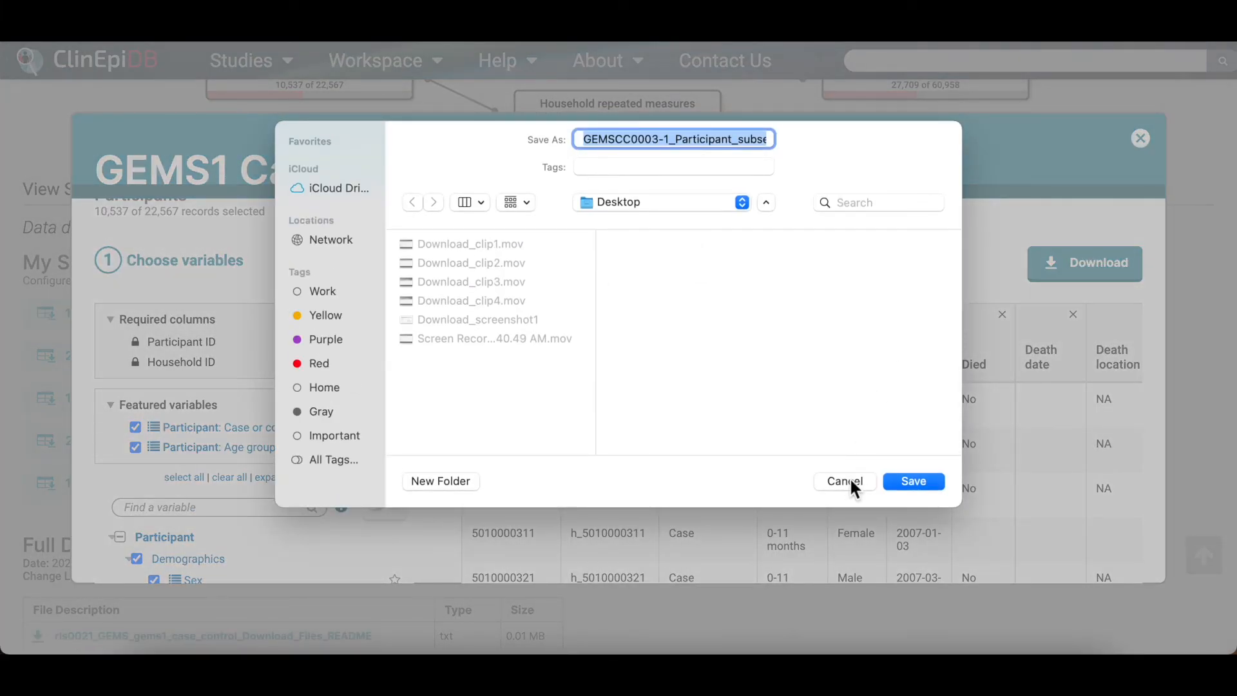
click(934, 484)
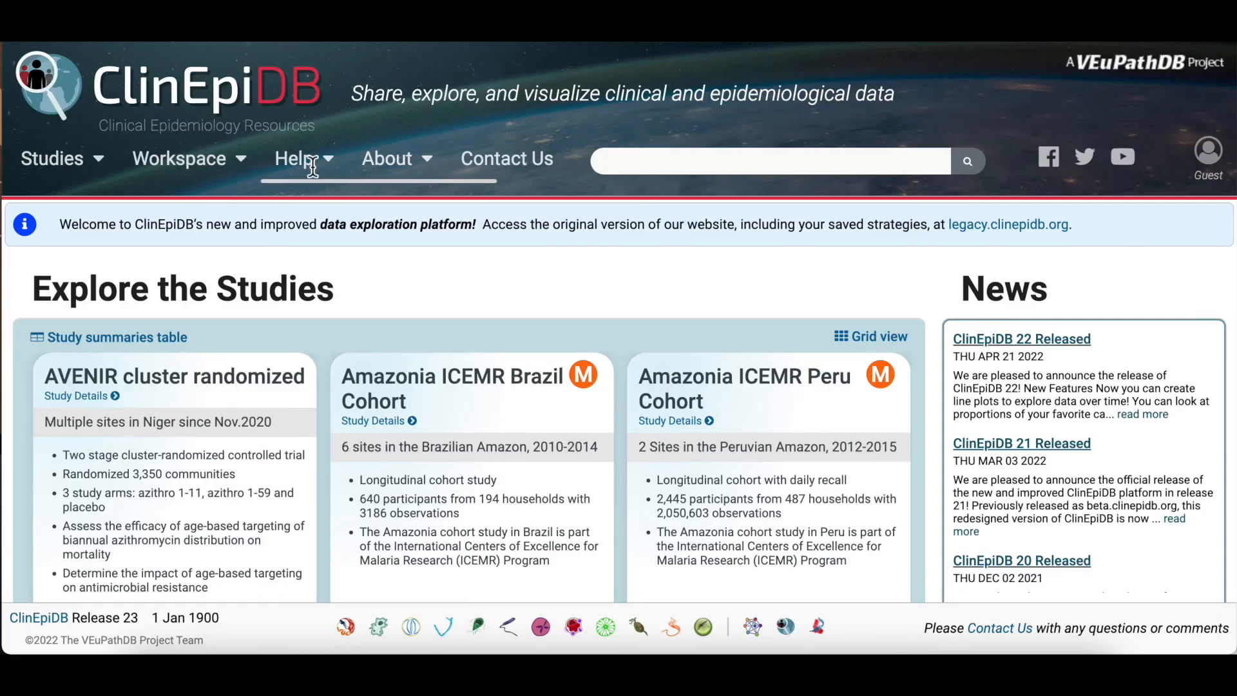
- Open the ClinEpiDB Tutorials page from the help resources and look through the listed written and video tutorials
click(293, 158)
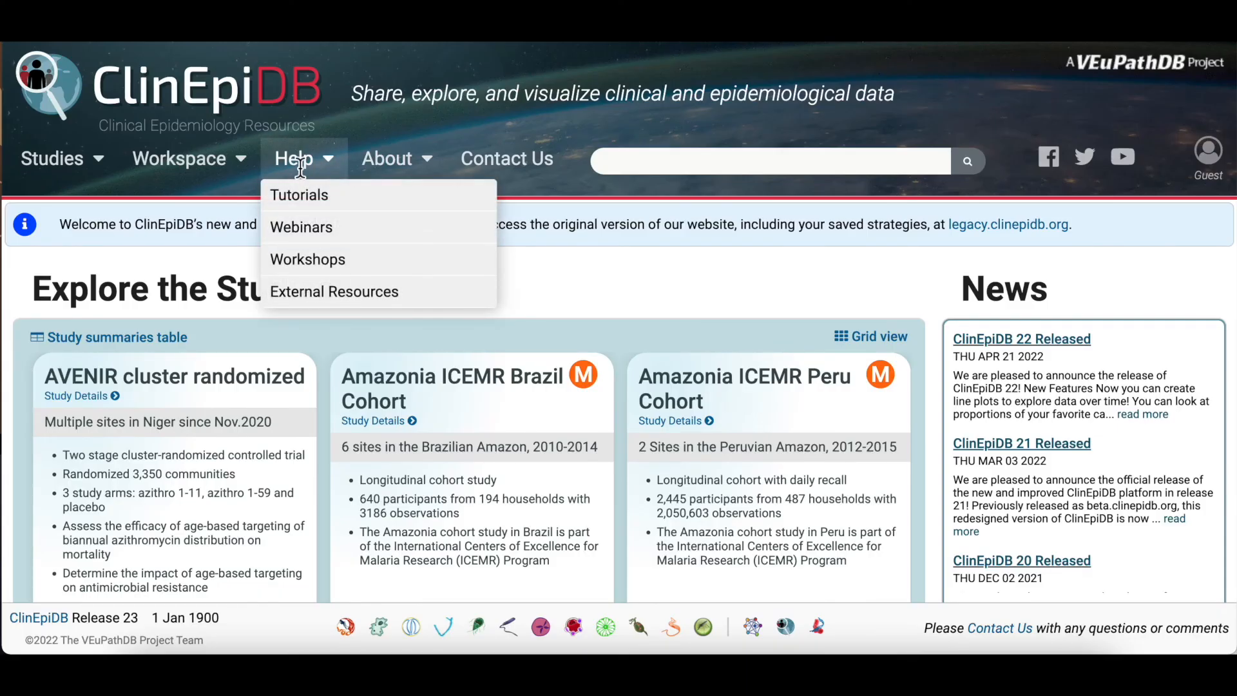
click(299, 205)
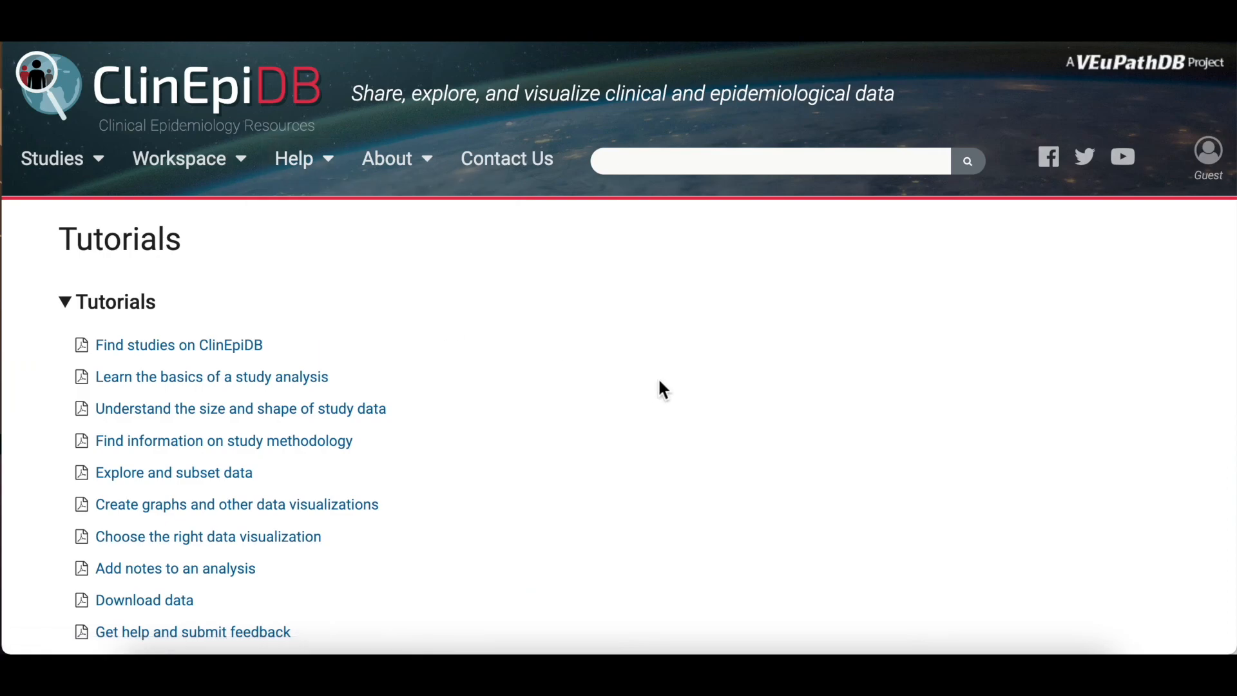
scroll(660, 380, down, 3)
scroll(660, 381, down, 3)
scroll(659, 381, up, 5)
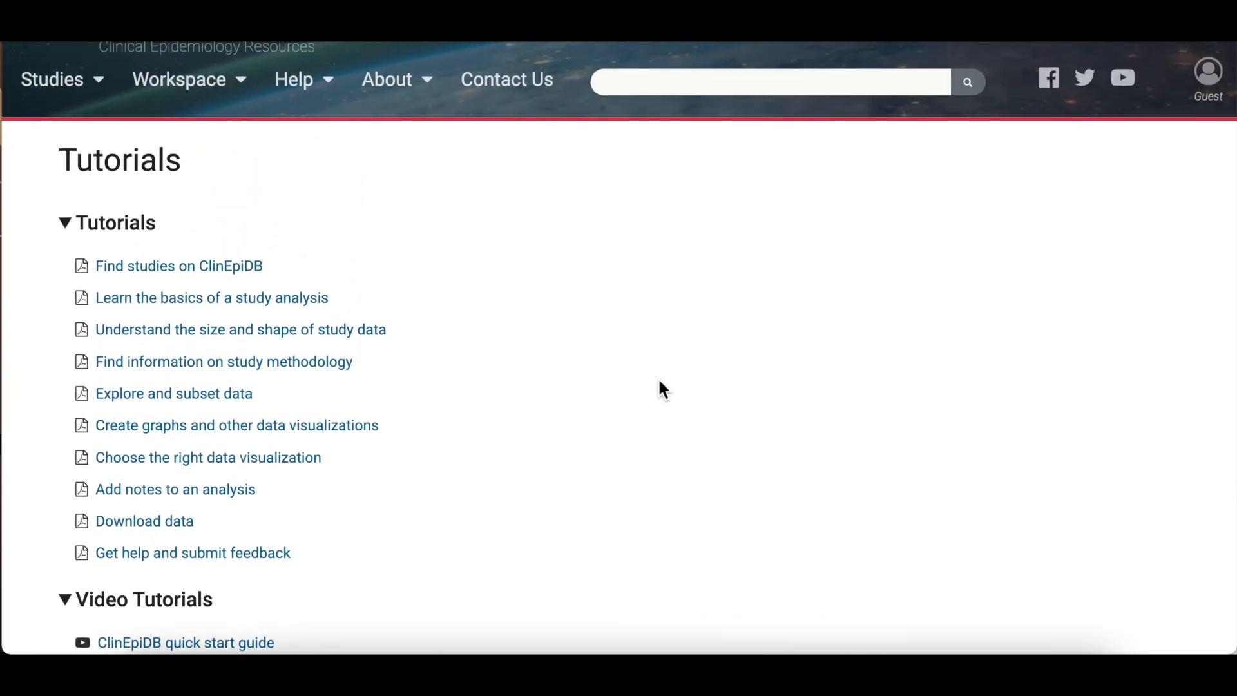